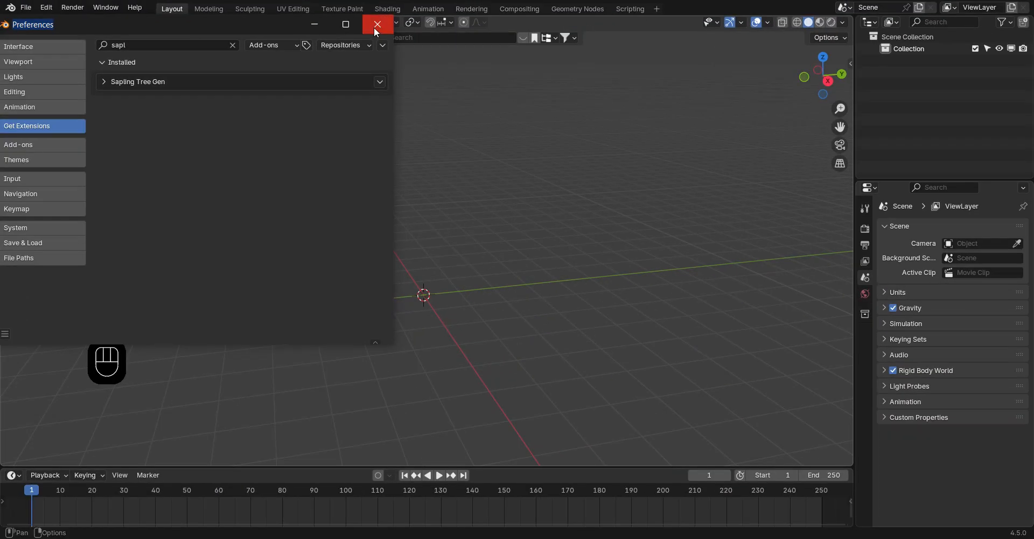
Close the preferences and add a Sapling Tree Gen tree to the empty scene
{"action": "left_click", "coordinate": [378, 23]}
{"action": "middle_click_drag", "start_coordinate": [455, 289], "coordinate": [451, 285]}
{"action": "key", "text": "shift+a"}
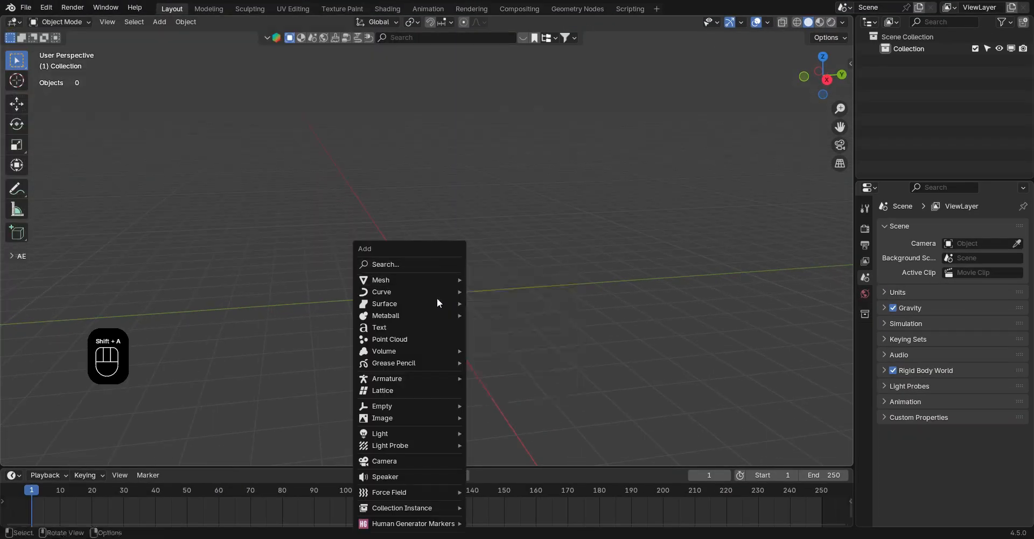
{"action": "mouse_move", "coordinate": [436, 291]}
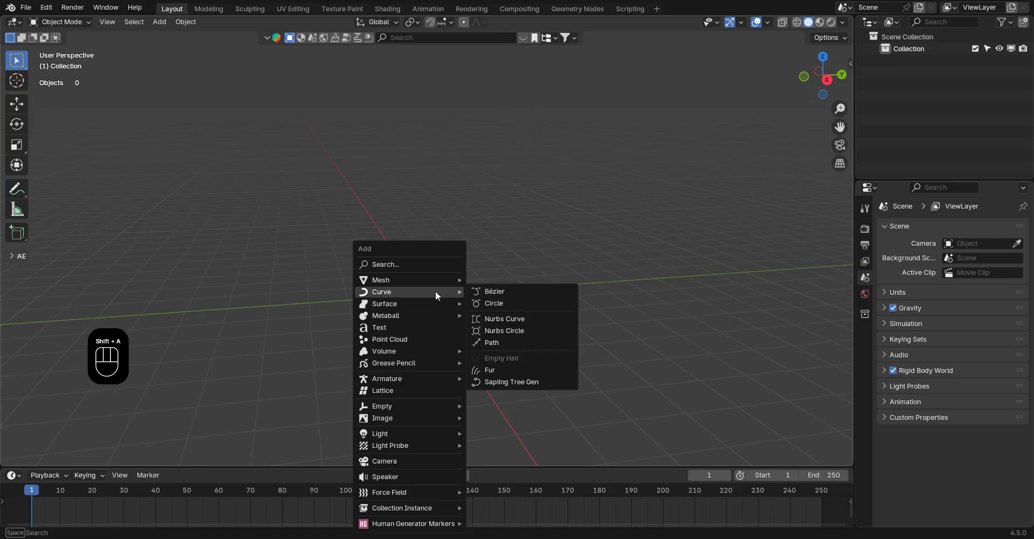
{"action": "left_click", "coordinate": [511, 382]}
{"action": "middle_click_drag", "start_coordinate": [483, 268], "coordinate": [450, 270]}
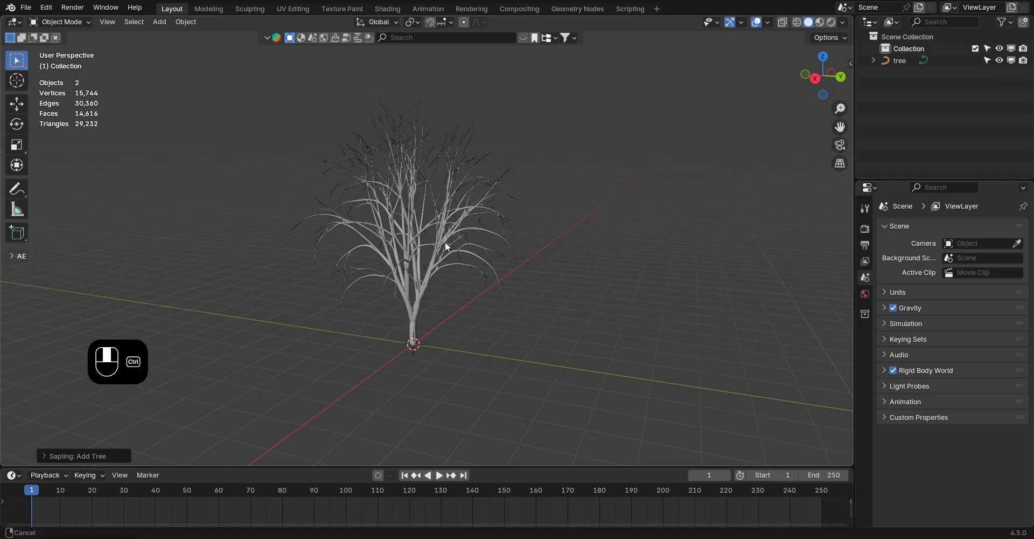
{"action": "scroll", "coordinate": [447, 245], "scroll_direction": "up", "scroll_amount": 2}
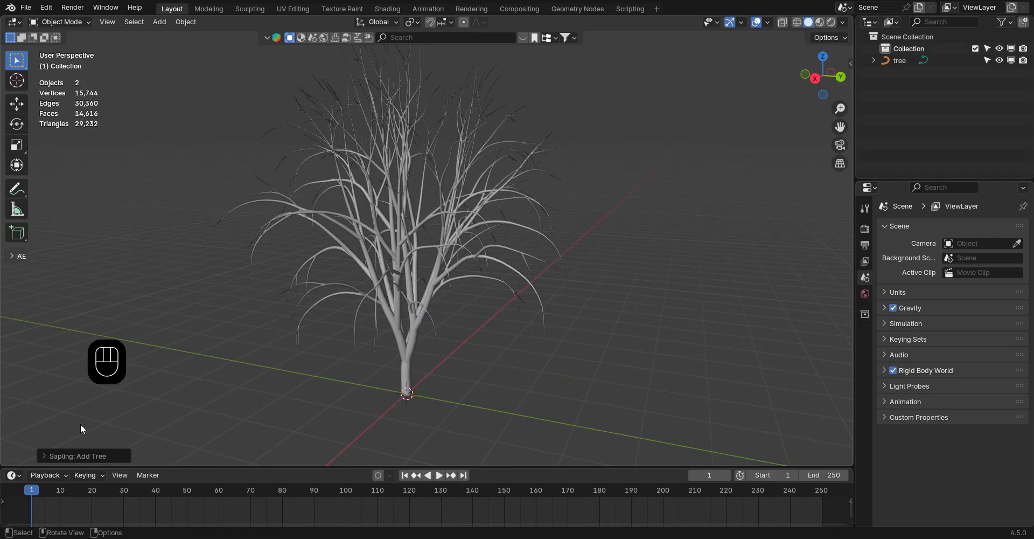
Load the japanese_maple preset for the new sapling tree
{"action": "left_click", "coordinate": [45, 456]}
{"action": "left_click", "coordinate": [59, 451]}
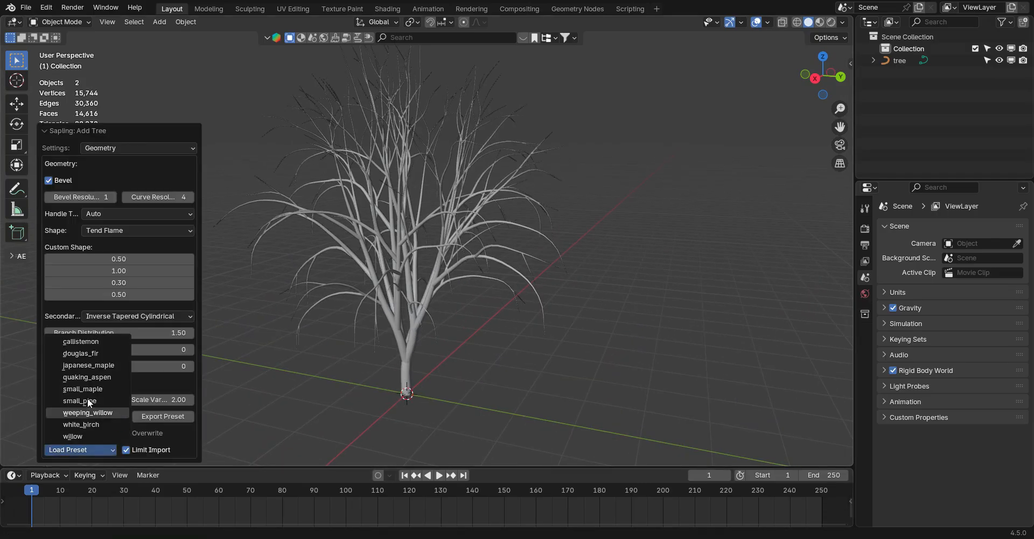
{"action": "left_click", "coordinate": [90, 365]}
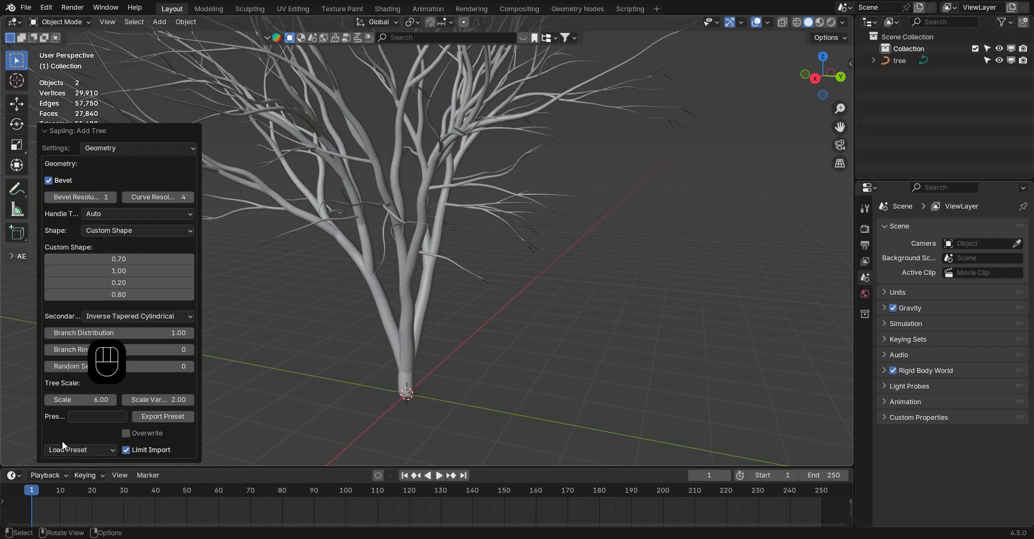
{"action": "left_click", "coordinate": [45, 131]}
{"action": "middle_click_drag", "start_coordinate": [593, 334], "coordinate": [406, 278]}
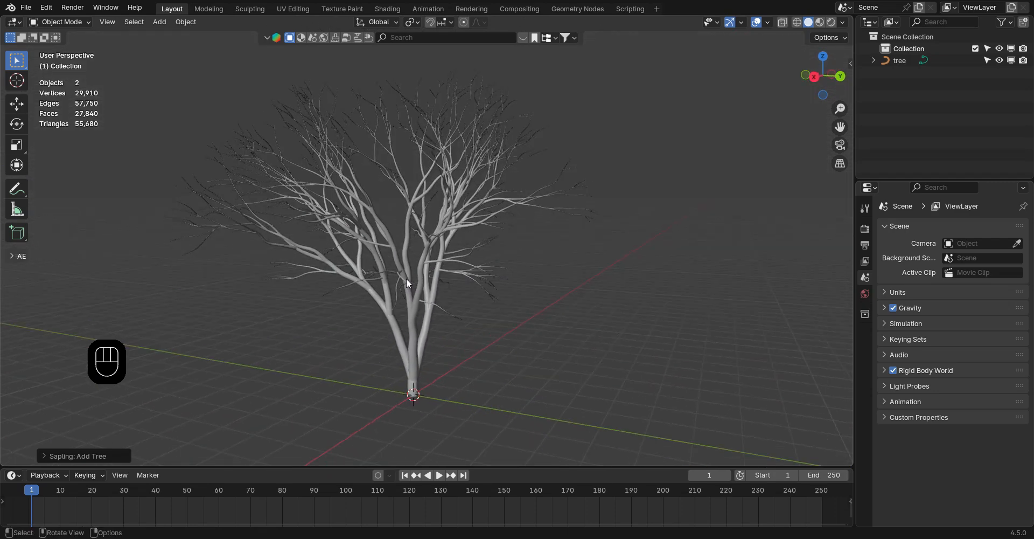
Select the tree and convert it from a curve to a mesh
{"action": "left_click", "coordinate": [407, 278]}
{"action": "left_click", "coordinate": [181, 22]}
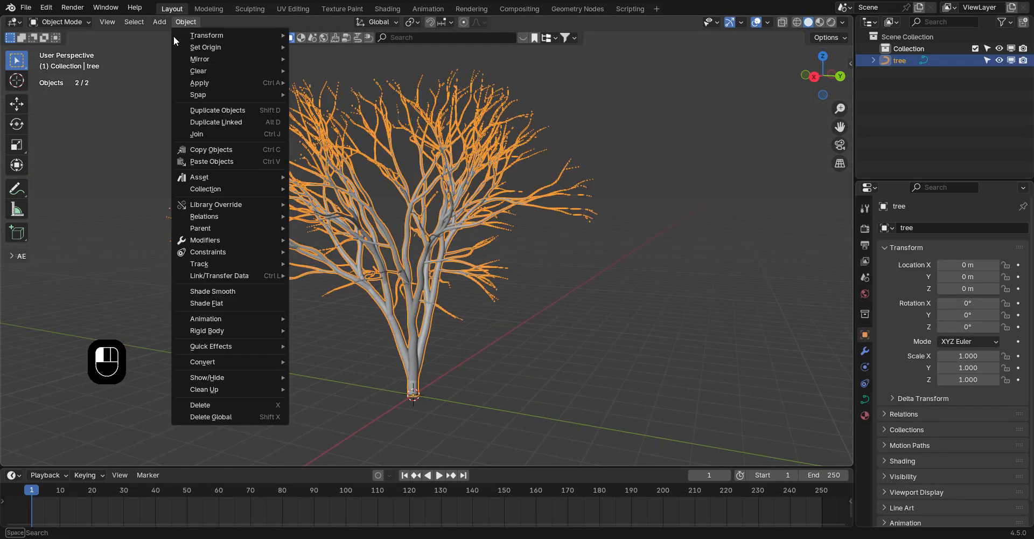
{"action": "mouse_move", "coordinate": [203, 362]}
{"action": "left_click", "coordinate": [326, 361]}
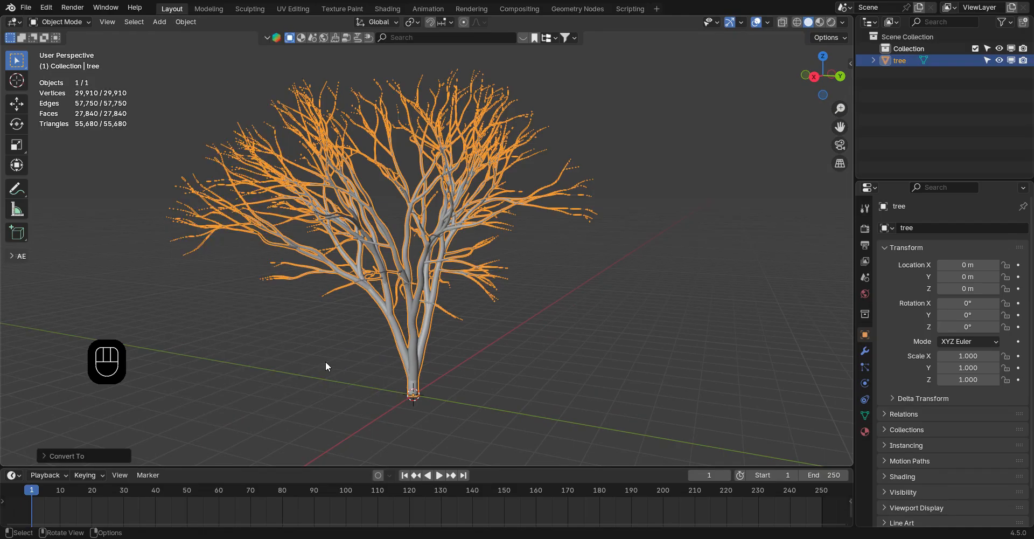
{"action": "mouse_move", "coordinate": [522, 312]}
{"action": "middle_mouse_down"}
{"action": "mouse_move", "coordinate": [526, 263]}
{"action": "mouse_move", "coordinate": [526, 295]}
{"action": "middle_mouse_up"}
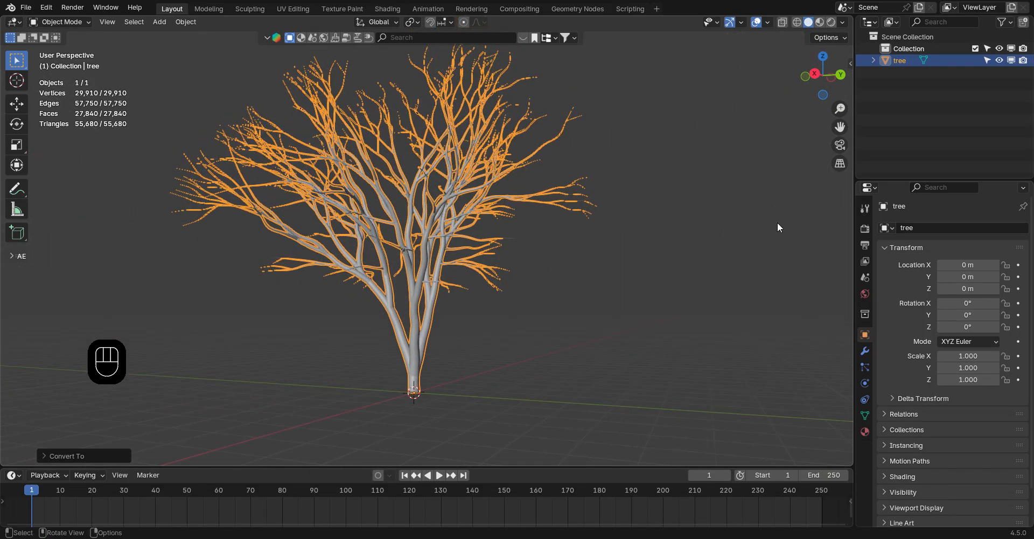
Fill all holes in the whole tree mesh with the Sides limit set to 0, then return to Object Mode
{"action": "middle_click_drag", "start_coordinate": [458, 222], "coordinate": [543, 208]}
{"action": "key", "text": "Tab"}
{"action": "key", "text": "a"}
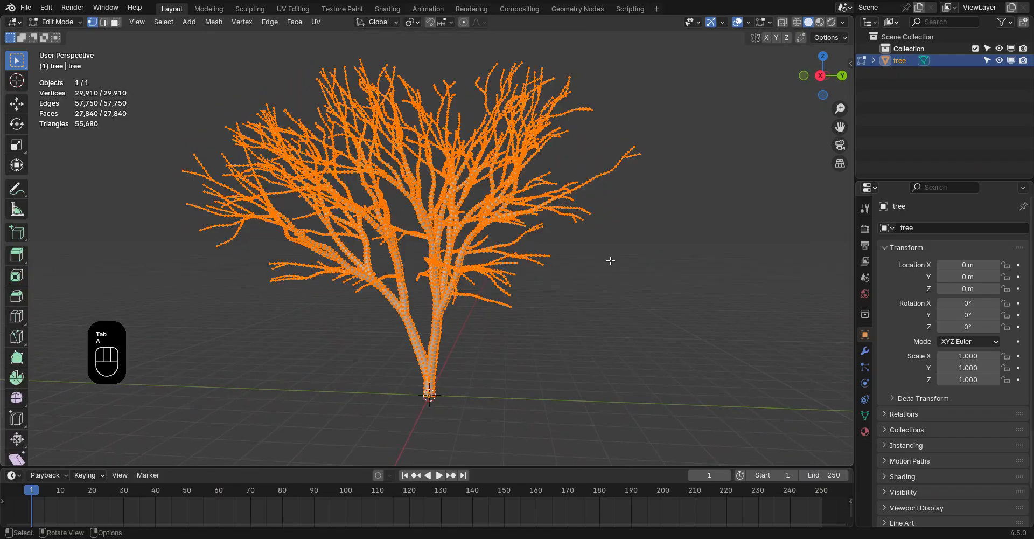
{"action": "left_click", "coordinate": [216, 23]}
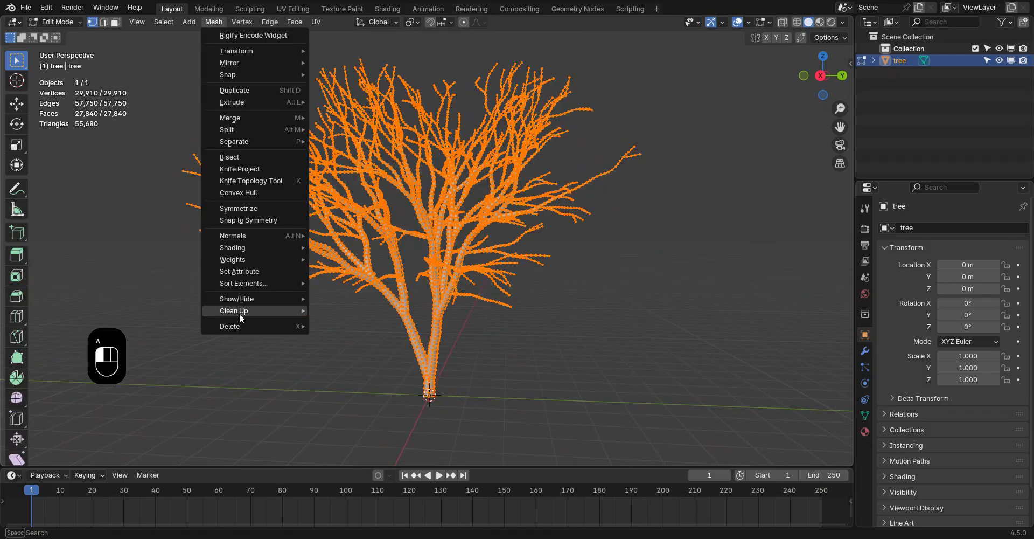
{"action": "mouse_move", "coordinate": [269, 307]}
{"action": "left_click", "coordinate": [359, 411]}
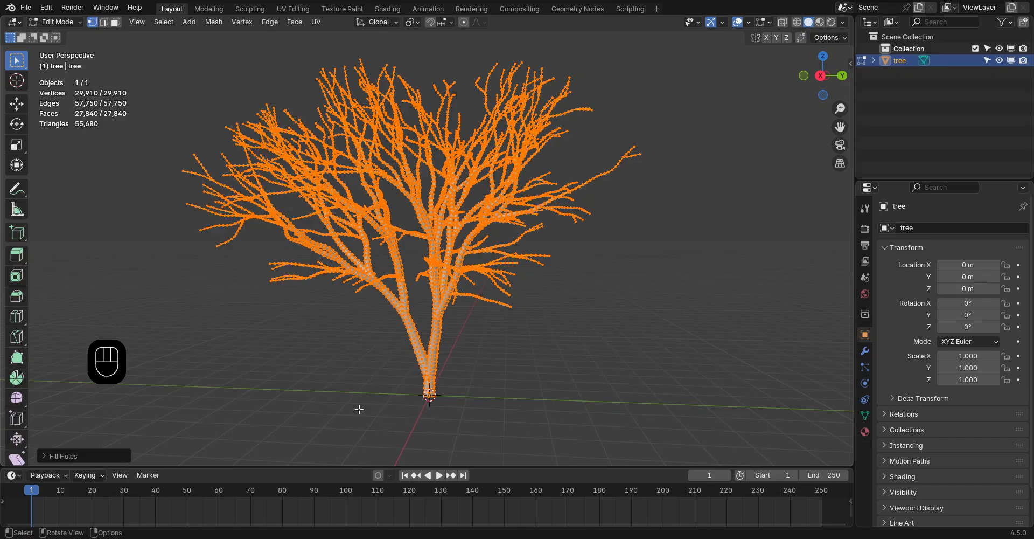
{"action": "left_click", "coordinate": [49, 454]}
{"action": "left_click", "coordinate": [151, 450]}
{"action": "type", "text": "0"}
{"action": "key", "text": "Return"}
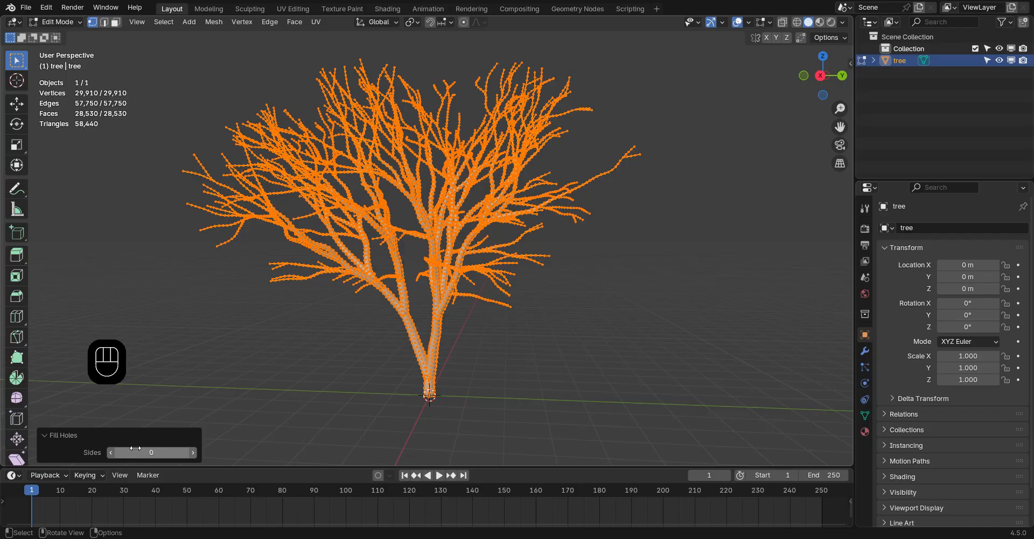
{"action": "left_click", "coordinate": [44, 434]}
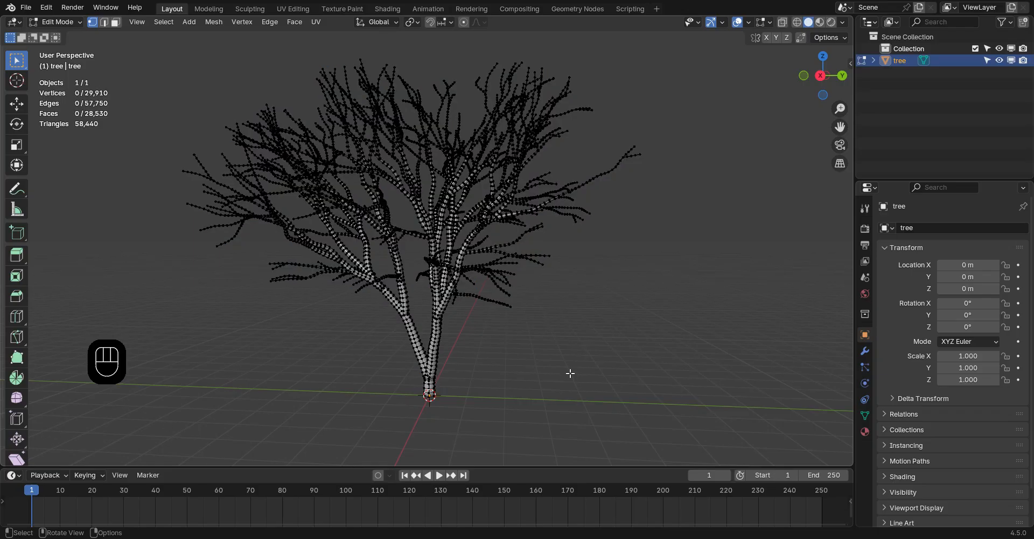
{"action": "key", "text": "Tab"}
Reselect the tree and merge all of its vertices by distance
{"action": "middle_click_drag", "start_coordinate": [489, 368], "coordinate": [463, 324]}
{"action": "left_click", "coordinate": [415, 367]}
{"action": "left_click", "coordinate": [451, 299]}
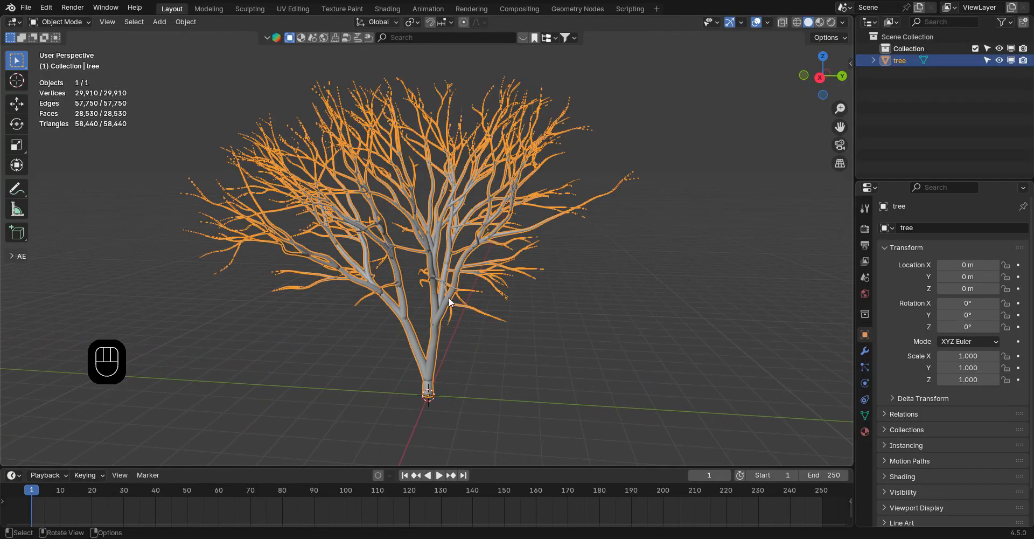
{"action": "key", "text": "Tab"}
{"action": "key", "text": "a"}
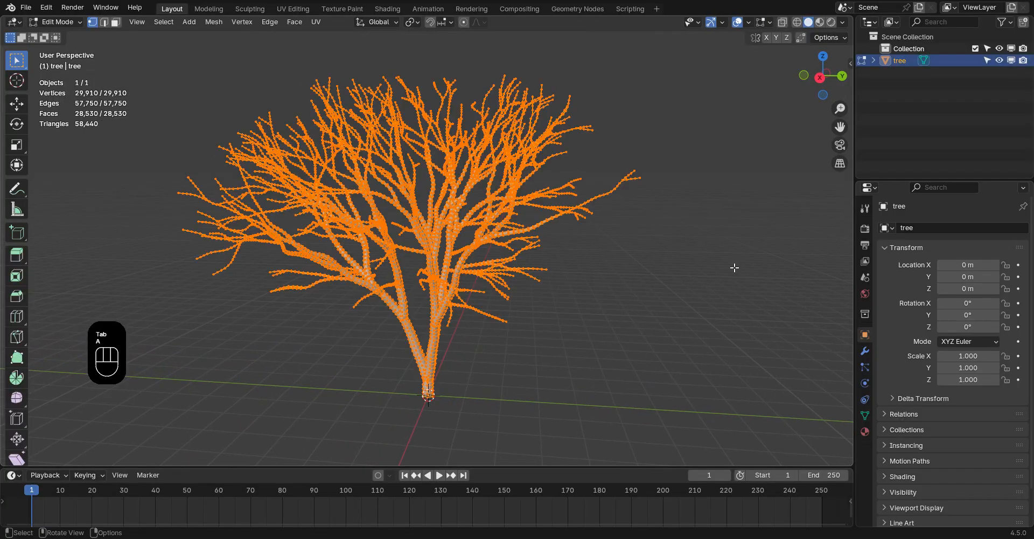
{"action": "left_click", "coordinate": [214, 22]}
{"action": "mouse_move", "coordinate": [253, 314]}
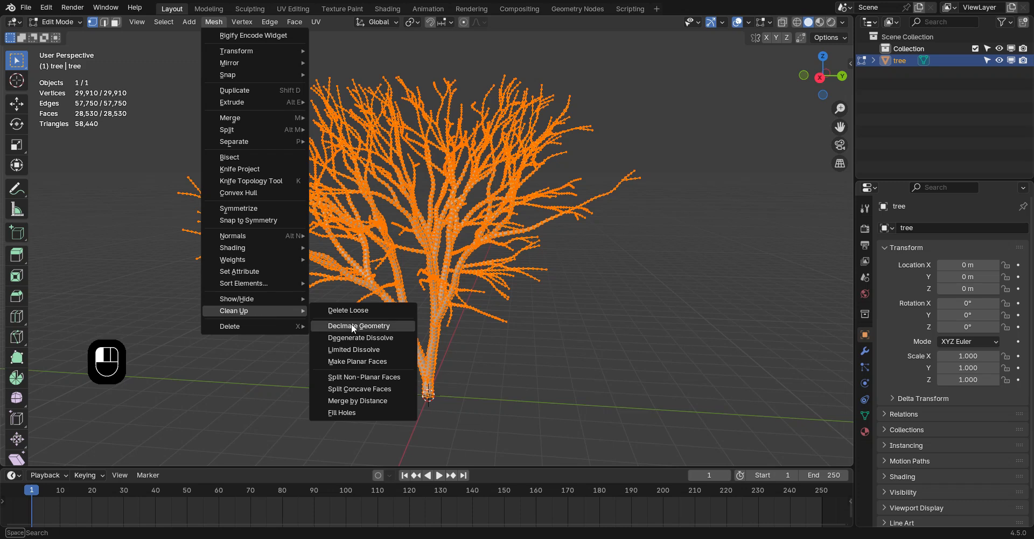
{"action": "left_click", "coordinate": [348, 400]}
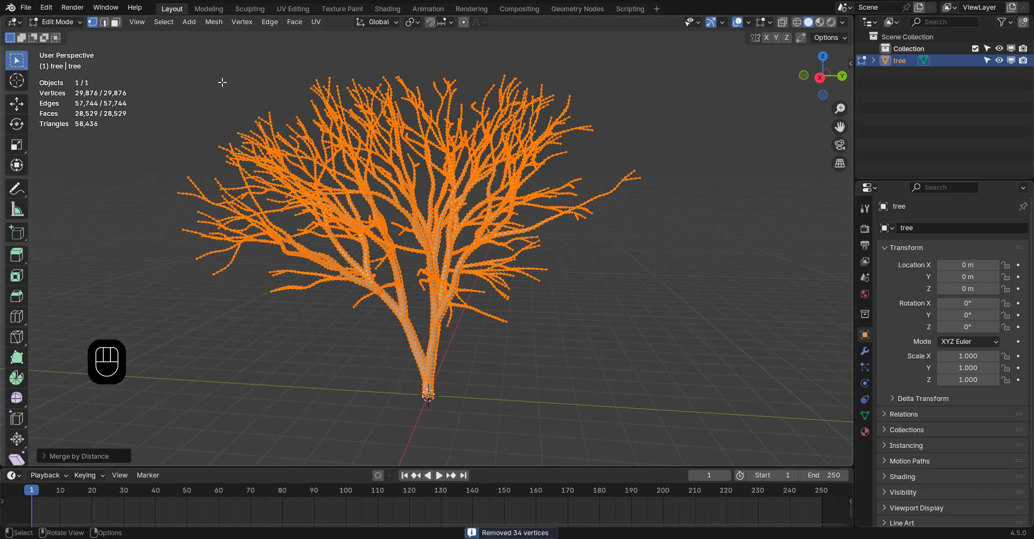
Delete loose geometry from the tree mesh and return to Object Mode
{"action": "left_click", "coordinate": [205, 25]}
{"action": "mouse_move", "coordinate": [269, 310]}
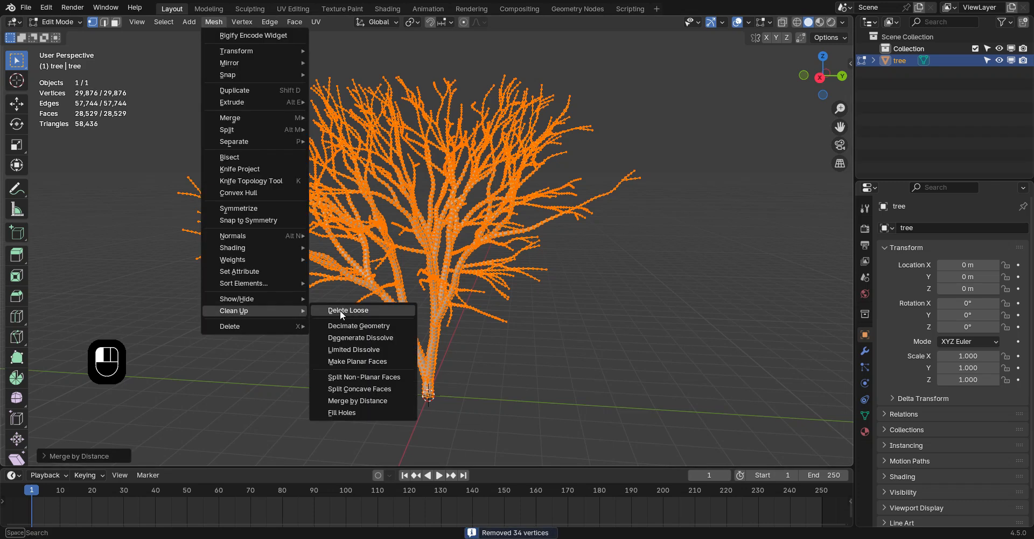
{"action": "left_click", "coordinate": [340, 309]}
{"action": "key", "text": "Tab"}
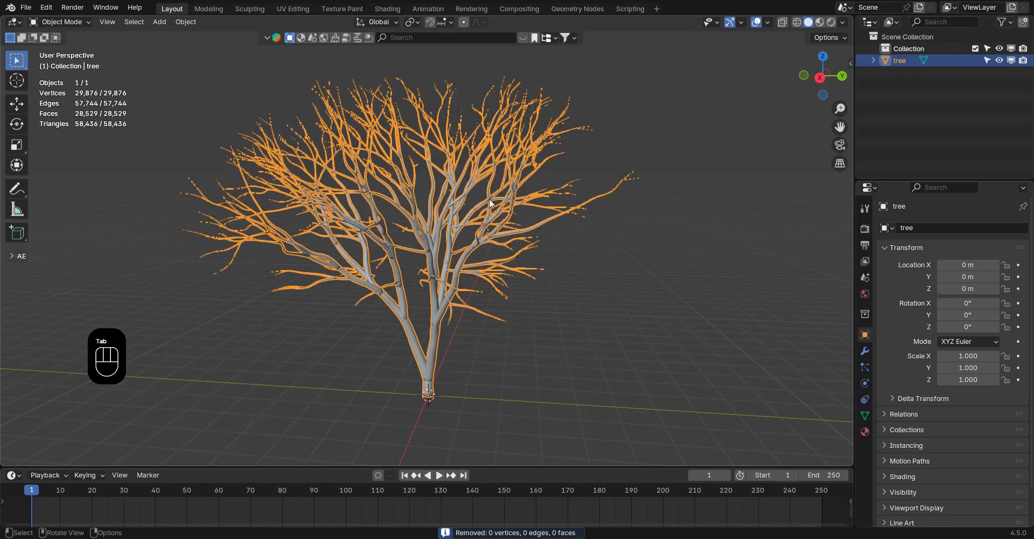
Apply Shade Auto Smooth to the tree
{"action": "middle_click_drag", "start_coordinate": [461, 257], "coordinate": [485, 218]}
{"action": "middle_click_drag", "start_coordinate": [595, 276], "coordinate": [571, 264]}
{"action": "right_click", "coordinate": [571, 264]}
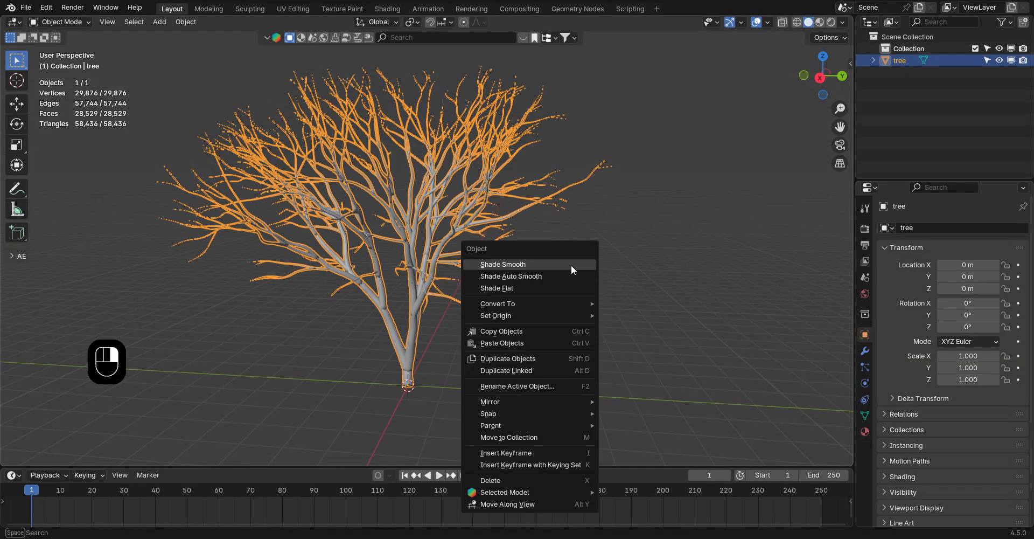
{"action": "left_click", "coordinate": [489, 276]}
{"action": "mouse_move", "coordinate": [496, 305]}
{"action": "middle_mouse_down"}
{"action": "mouse_move", "coordinate": [438, 296]}
{"action": "mouse_move", "coordinate": [490, 303]}
{"action": "middle_mouse_up"}
Add an RBDLab standard scatter to the tree with a density of 10000 and accept it
{"action": "key", "text": "n"}
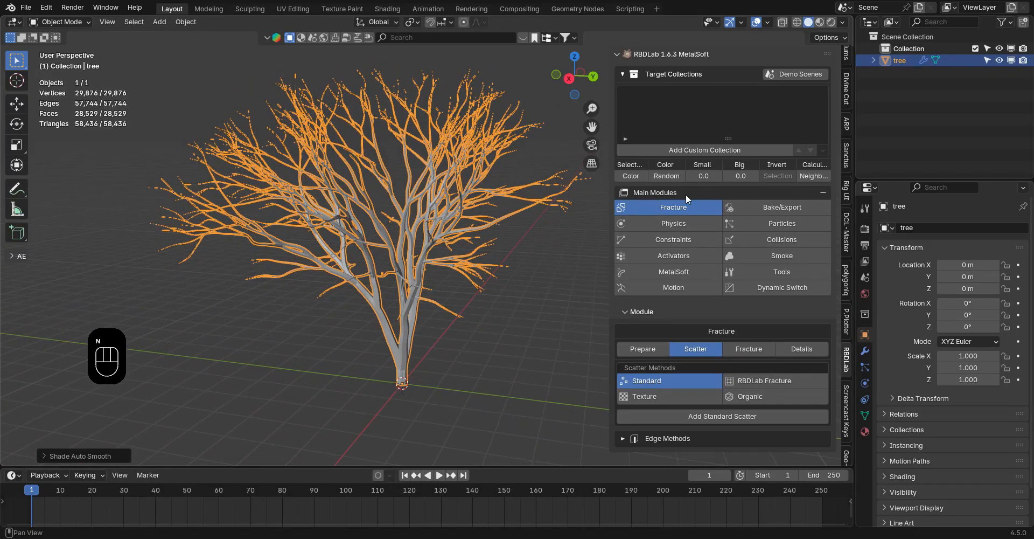
{"action": "left_click", "coordinate": [705, 416]}
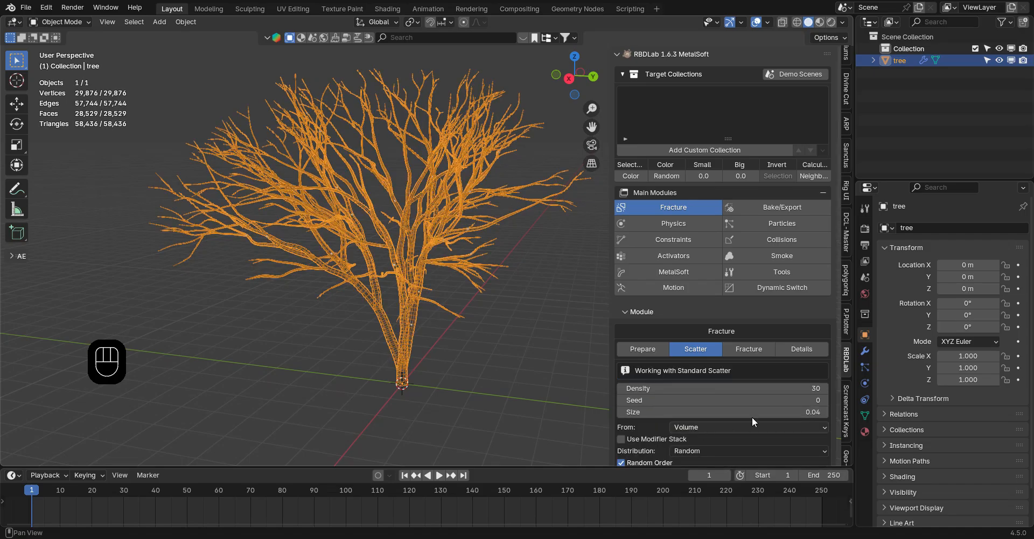
{"action": "left_click", "coordinate": [766, 388]}
{"action": "type", "text": "10000"}
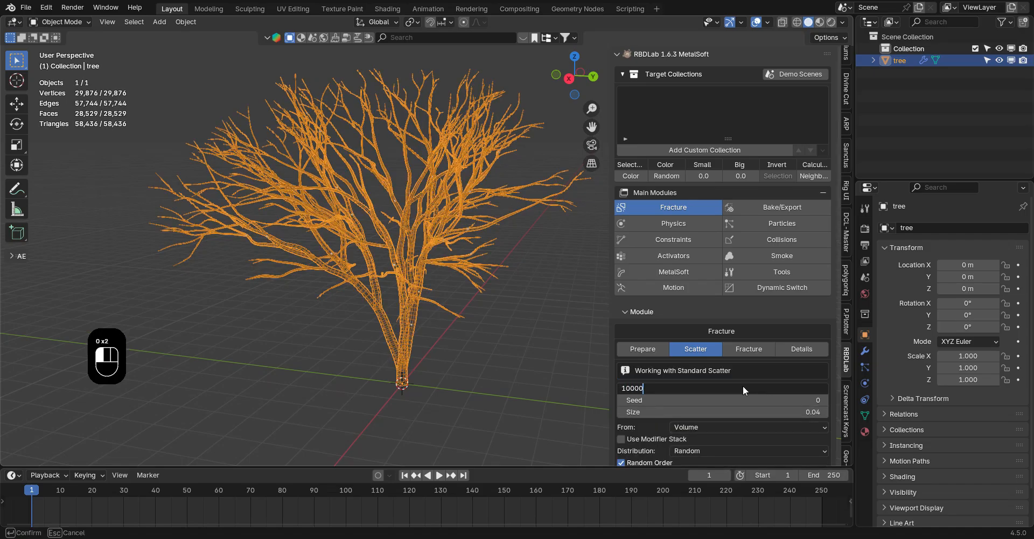
{"action": "key", "text": "Return"}
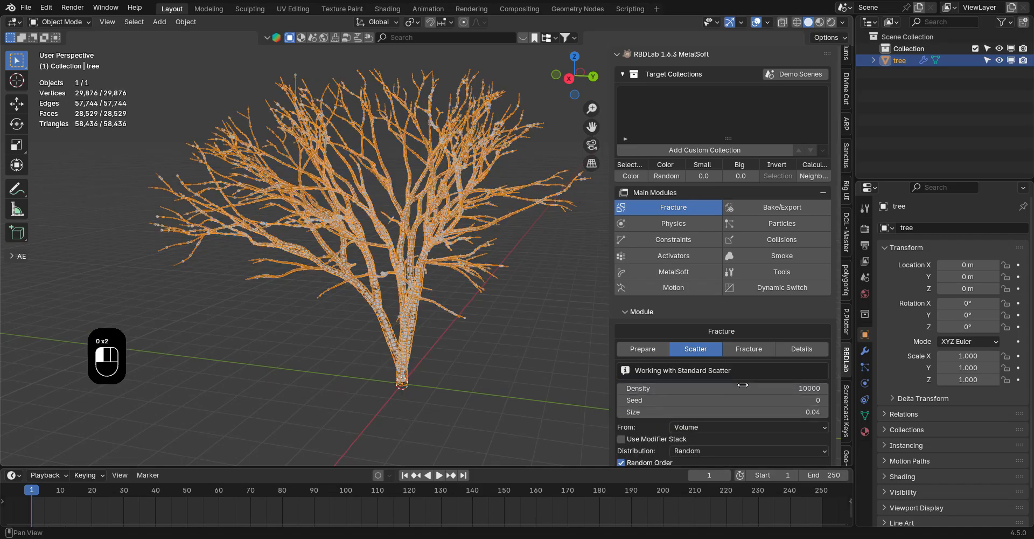
{"action": "scroll", "coordinate": [711, 334], "scroll_direction": "down", "scroll_amount": 4}
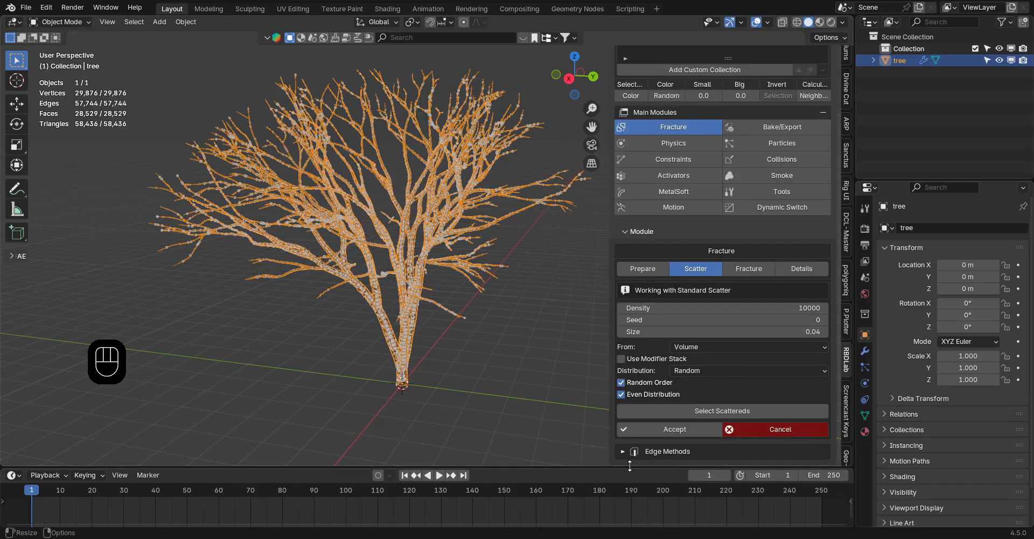
{"action": "left_click", "coordinate": [670, 427]}
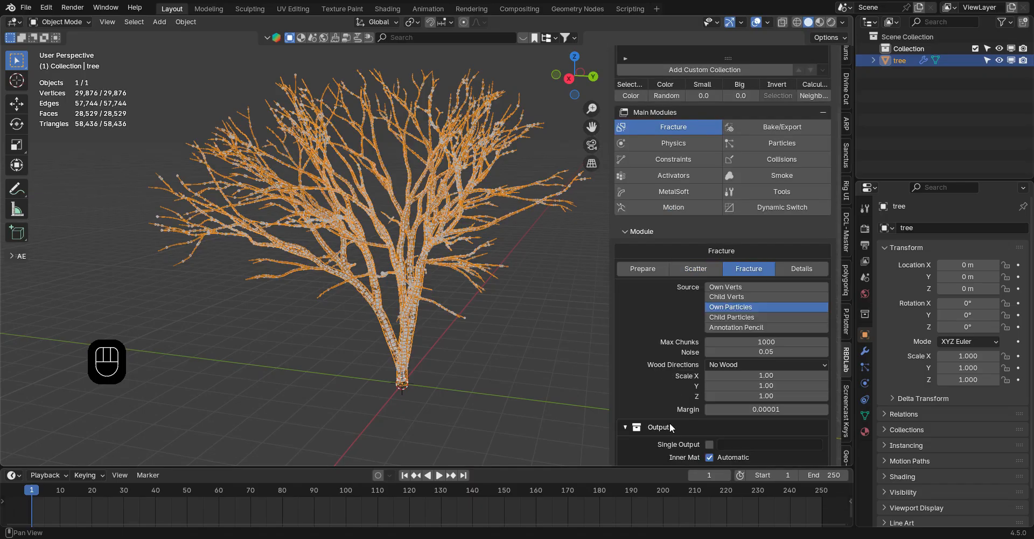
Set Max Chunks to 100 and fracture the tree from its own particles
{"action": "double_click", "coordinate": [780, 342]}
{"action": "type", "text": "100"}
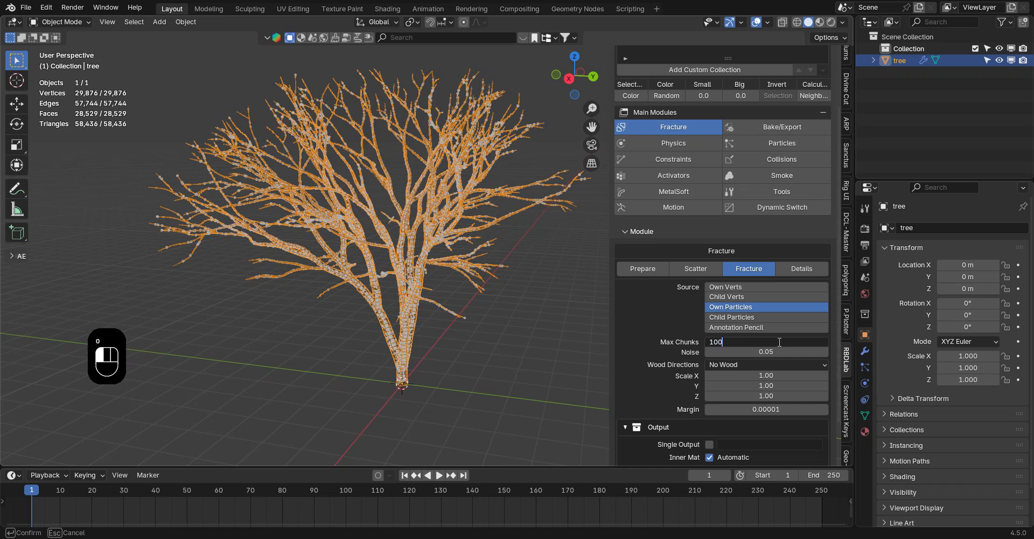
{"action": "key", "text": "Return"}
{"action": "scroll", "coordinate": [667, 331], "scroll_direction": "down", "scroll_amount": 2}
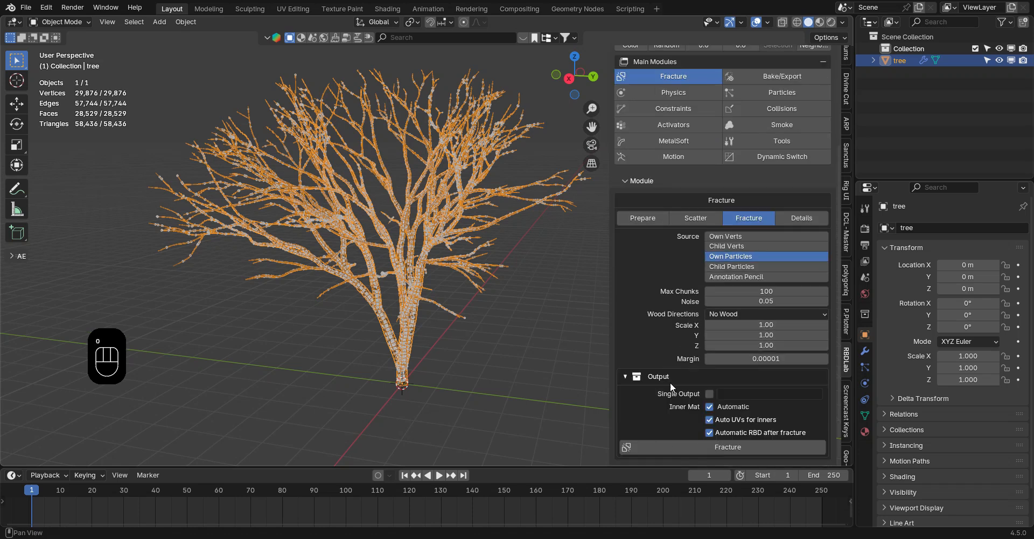
{"action": "left_click", "coordinate": [721, 451]}
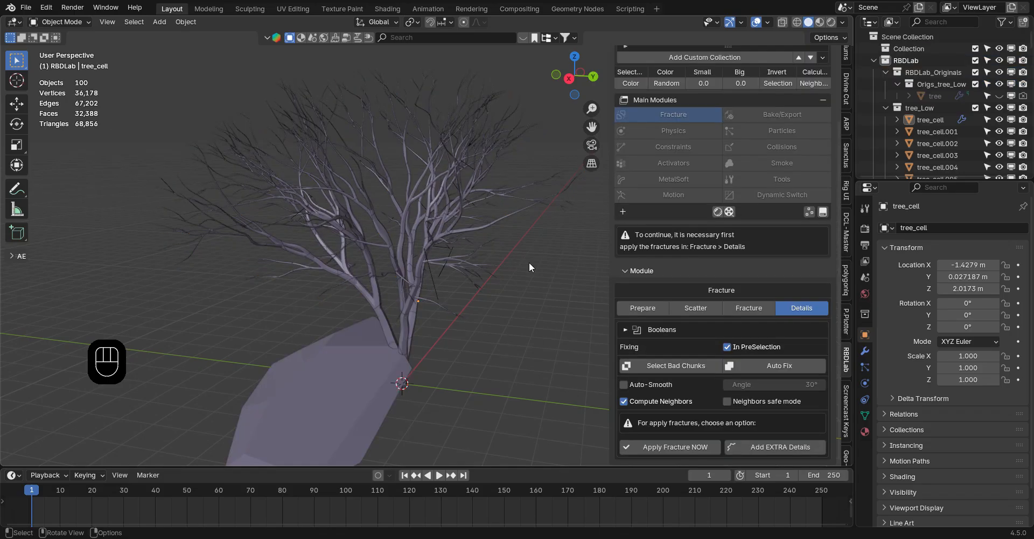
Box-select all fractured tree chunks in X-ray view, isolate the bad chunks within that selection and run Auto Fix on them
{"action": "middle_click_drag", "start_coordinate": [610, 379], "coordinate": [422, 267]}
{"action": "key", "text": "alt+z"}
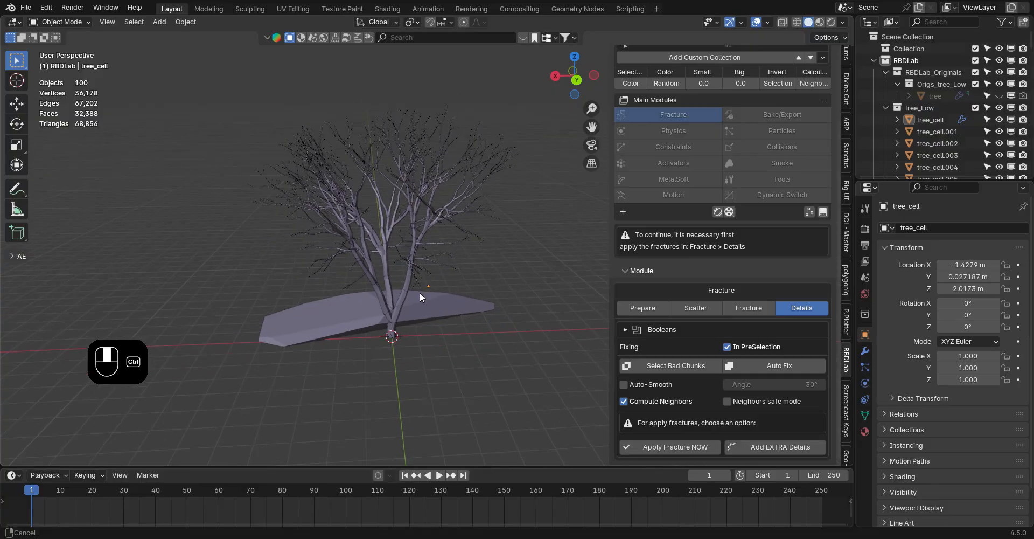
{"action": "left_click_drag", "start_coordinate": [142, 91], "coordinate": [551, 388]}
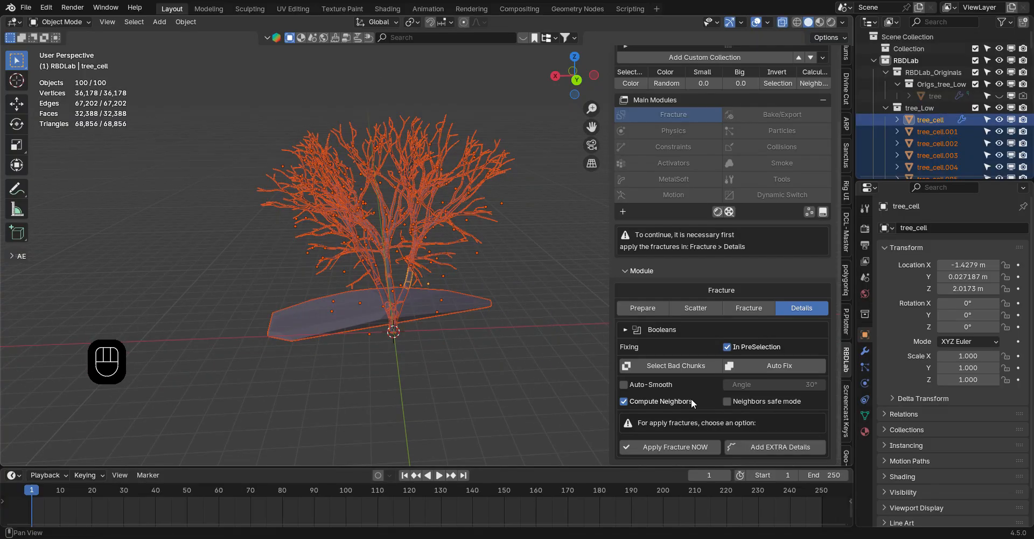
{"action": "left_click", "coordinate": [677, 365]}
{"action": "middle_click_drag", "start_coordinate": [332, 287], "coordinate": [512, 312]}
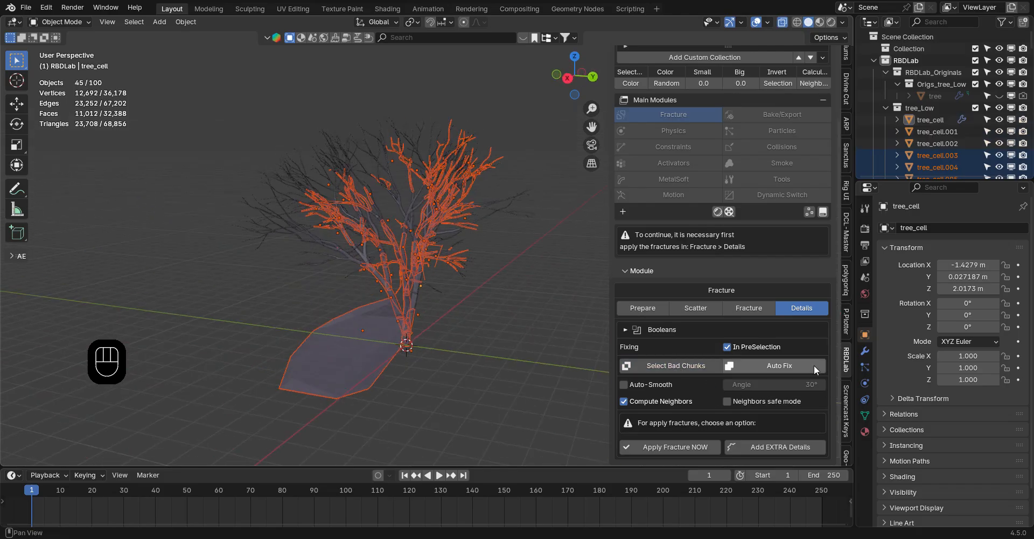
{"action": "left_click", "coordinate": [798, 369]}
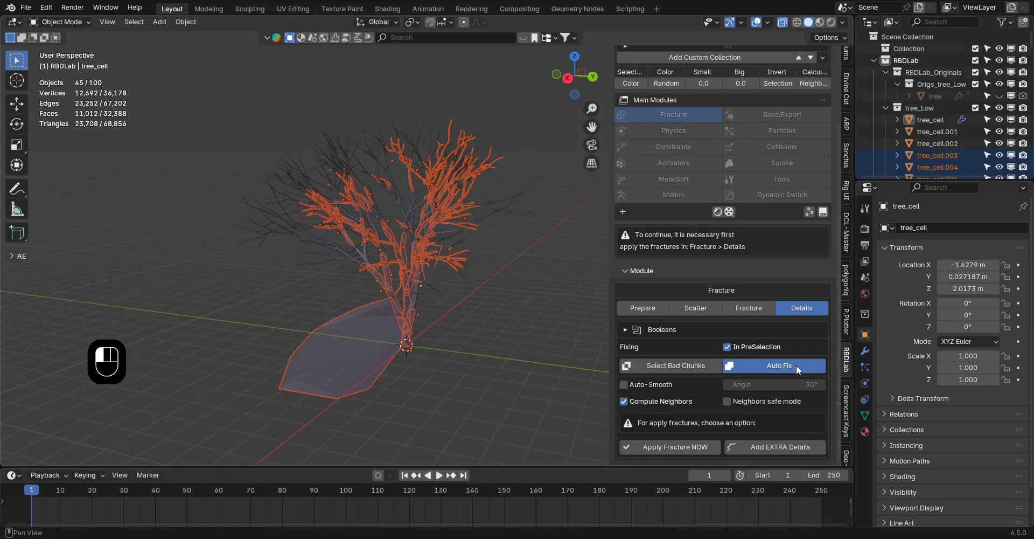
Turn off X-ray, deselect all the repaired chunks and apply the tree fracture without extra details
{"action": "key", "text": "alt+F6"}
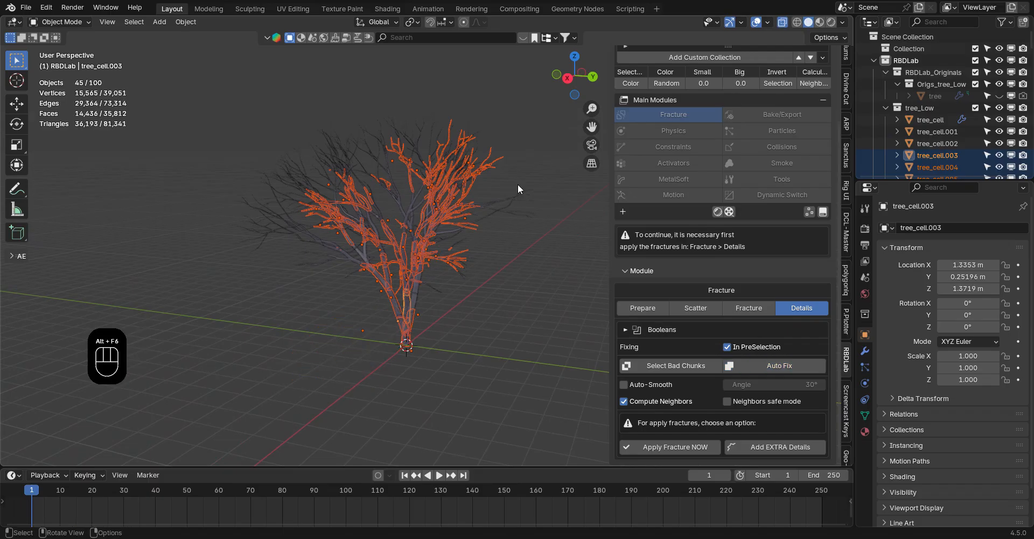
{"action": "middle_click_drag", "start_coordinate": [335, 272], "coordinate": [479, 296]}
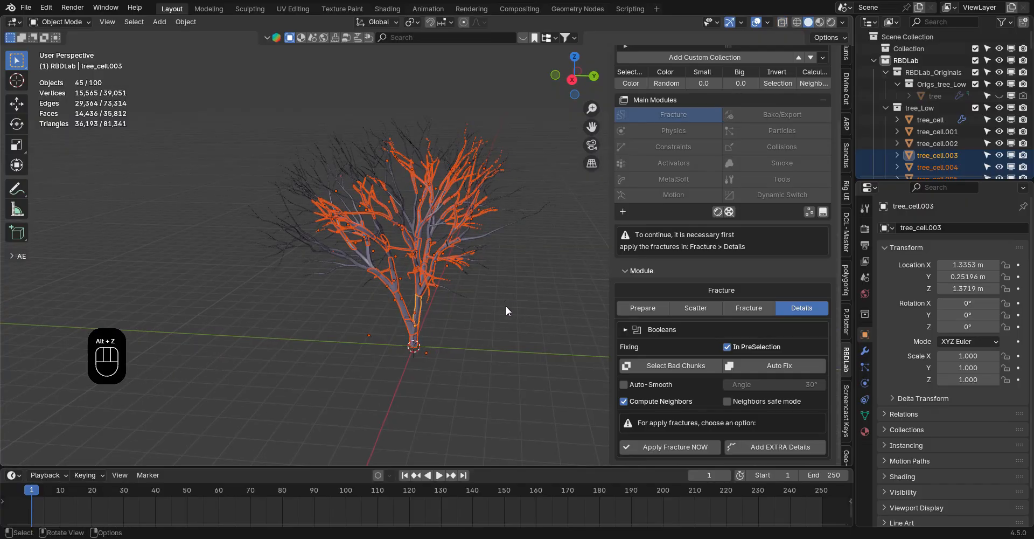
{"action": "key", "text": "alt+a"}
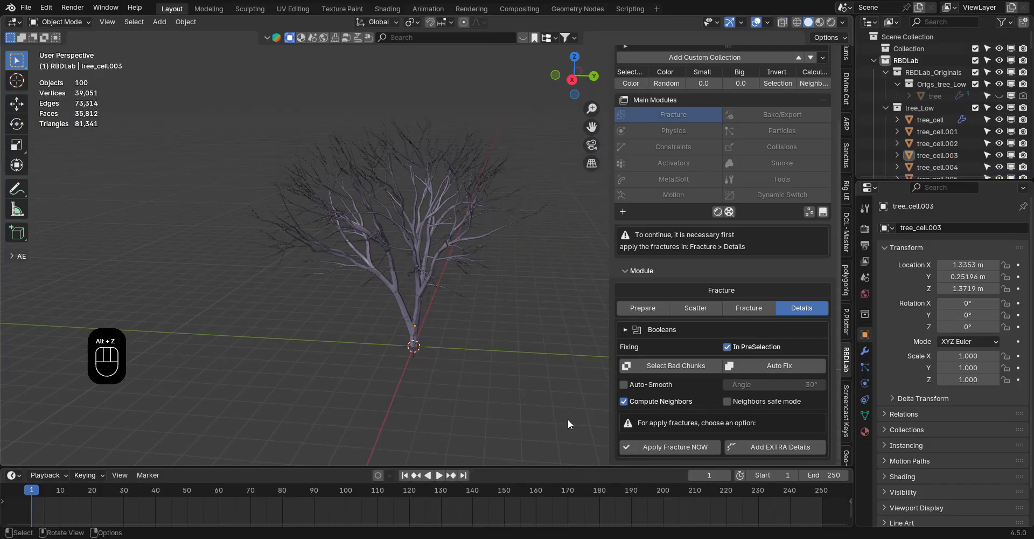
{"action": "left_click", "coordinate": [672, 448]}
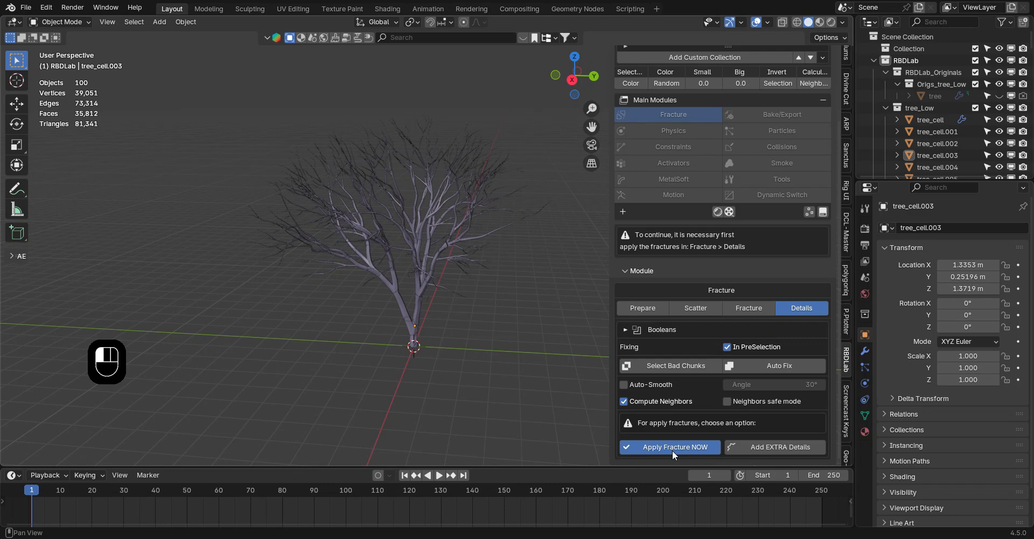
{"action": "middle_click_drag", "start_coordinate": [476, 293], "coordinate": [651, 267]}
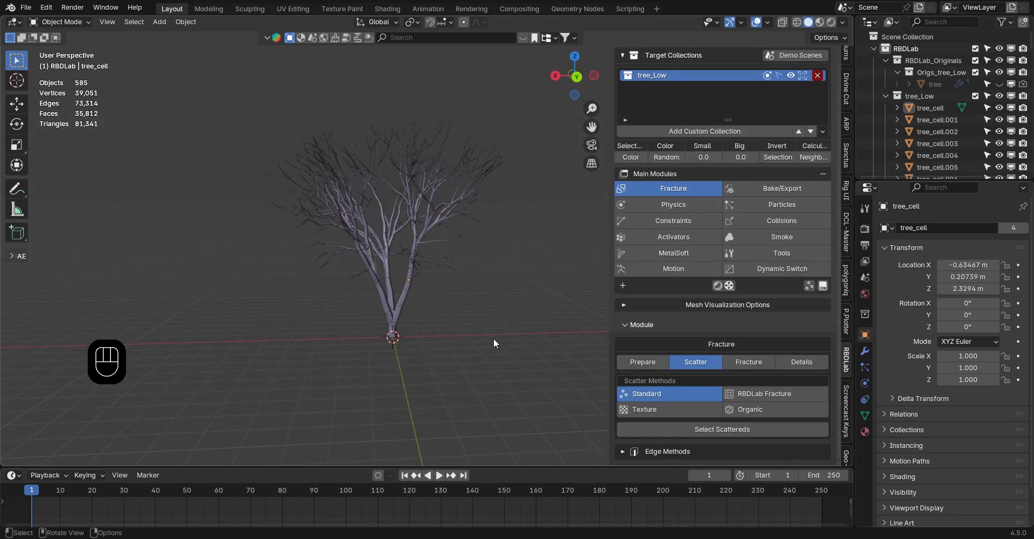
Select all tree chunks in X-ray view and merge their vertices by distance in Edit Mode
{"action": "middle_click_drag", "start_coordinate": [489, 336], "coordinate": [513, 328]}
{"action": "middle_click_drag", "start_coordinate": [266, 270], "coordinate": [366, 276]}
{"action": "middle_click_drag", "start_coordinate": [494, 279], "coordinate": [407, 275]}
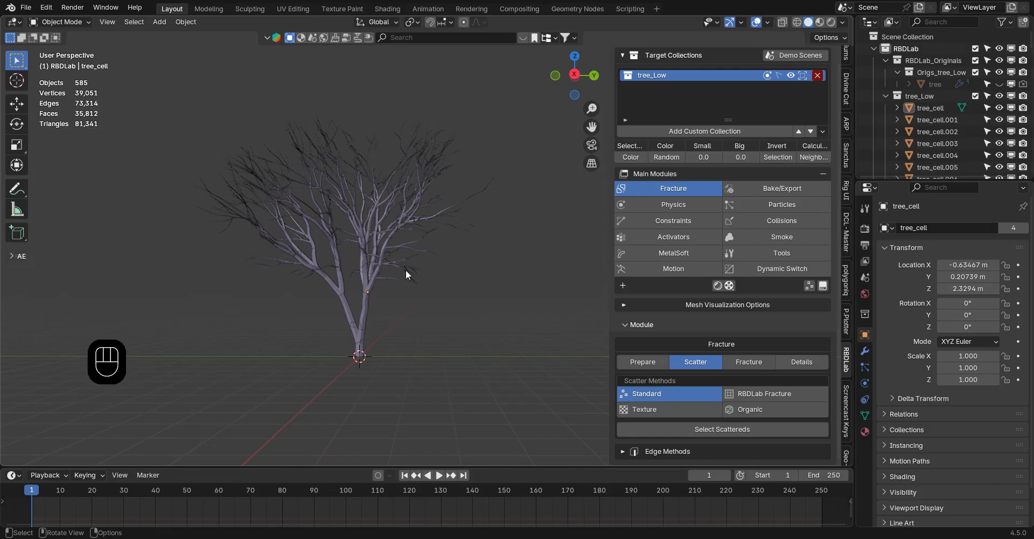
{"action": "key", "text": "alt+z"}
{"action": "mouse_move", "coordinate": [138, 84]}
{"action": "left_mouse_down"}
{"action": "mouse_move", "coordinate": [260, 219]}
{"action": "mouse_move", "coordinate": [552, 401]}
{"action": "mouse_move", "coordinate": [560, 422]}
{"action": "left_mouse_up"}
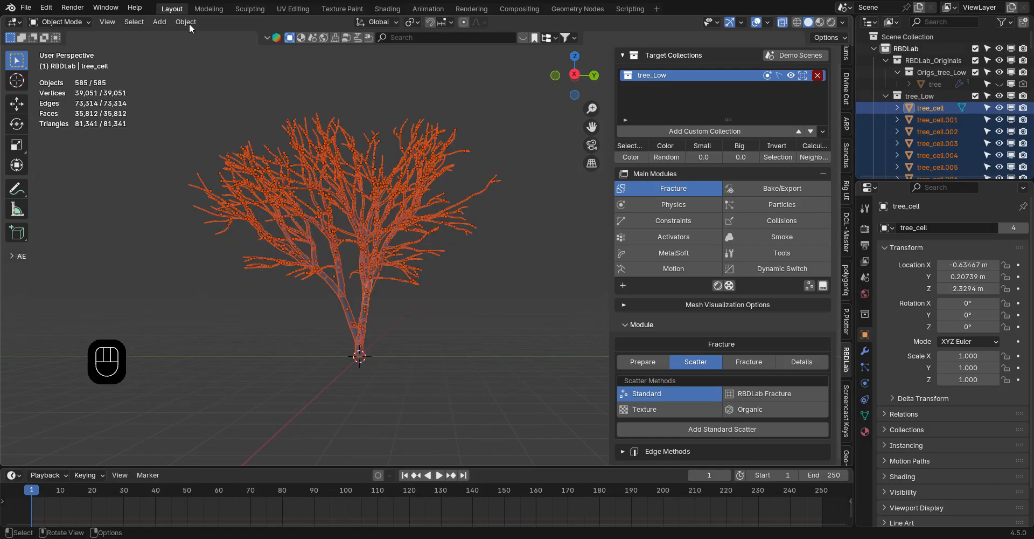
{"action": "key", "text": "Tab"}
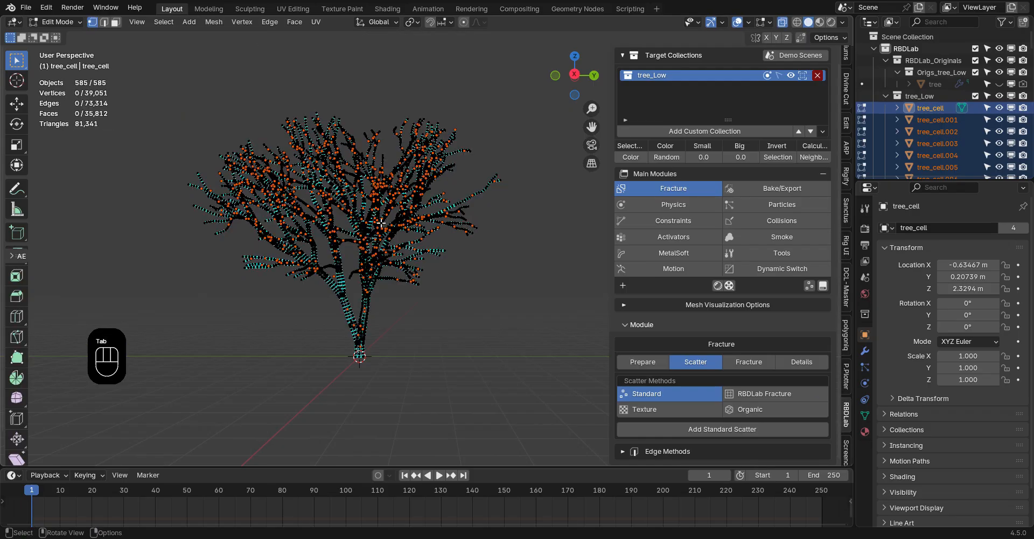
{"action": "key", "text": "a"}
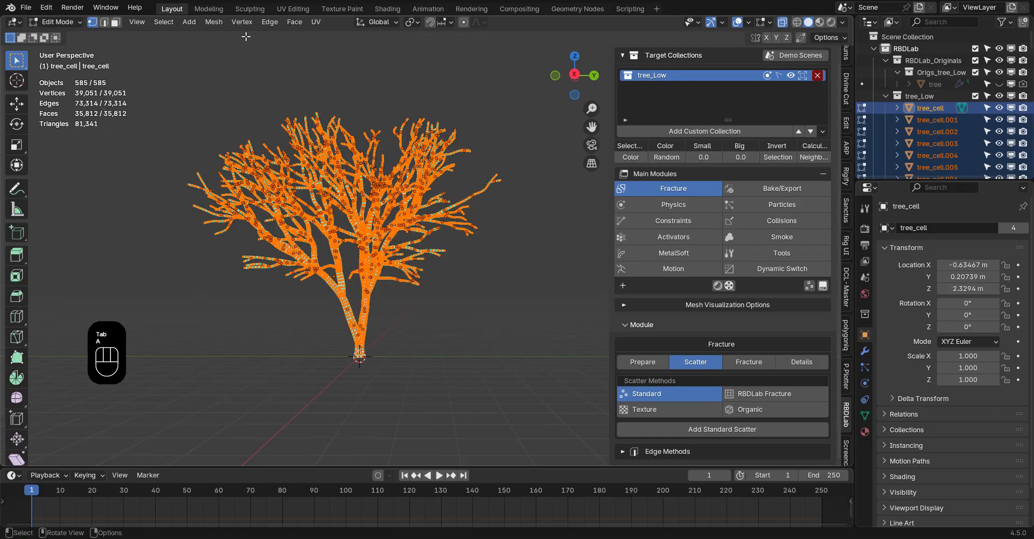
{"action": "left_click", "coordinate": [211, 22]}
{"action": "mouse_move", "coordinate": [267, 312]}
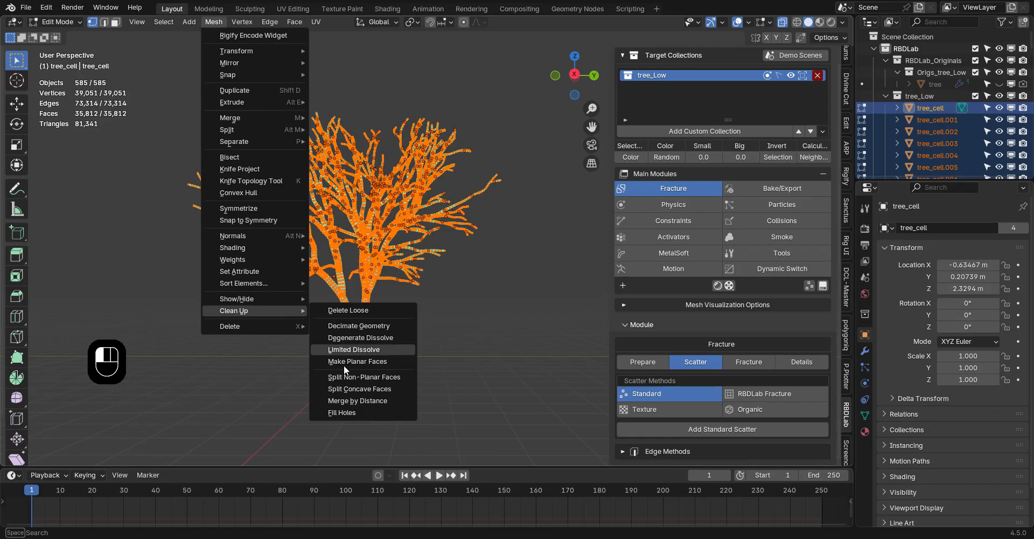
{"action": "left_click", "coordinate": [354, 399]}
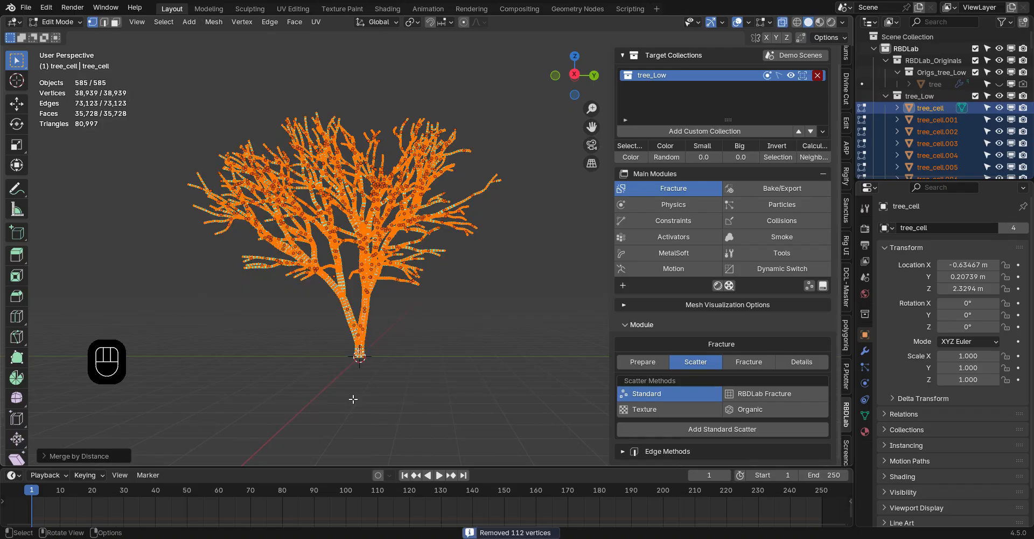
Run Delete Loose on the chunk meshes and return to Object Mode
{"action": "left_click", "coordinate": [211, 22]}
{"action": "mouse_move", "coordinate": [254, 312]}
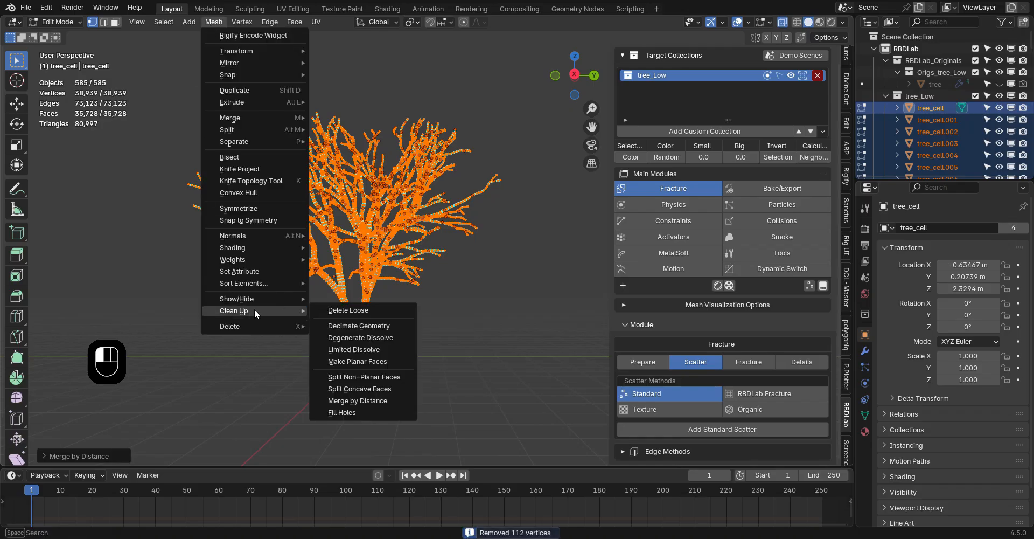
{"action": "left_click", "coordinate": [354, 312]}
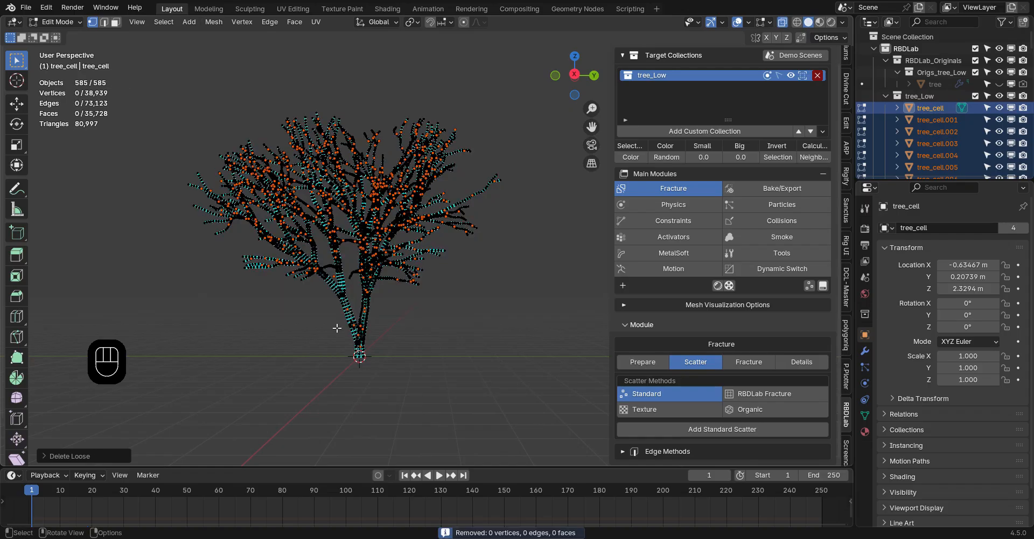
{"action": "key", "text": "Tab"}
Turn off X-ray, set the origin of all tree chunks to their geometry and deselect them
{"action": "middle_click_drag", "start_coordinate": [379, 249], "coordinate": [364, 279]}
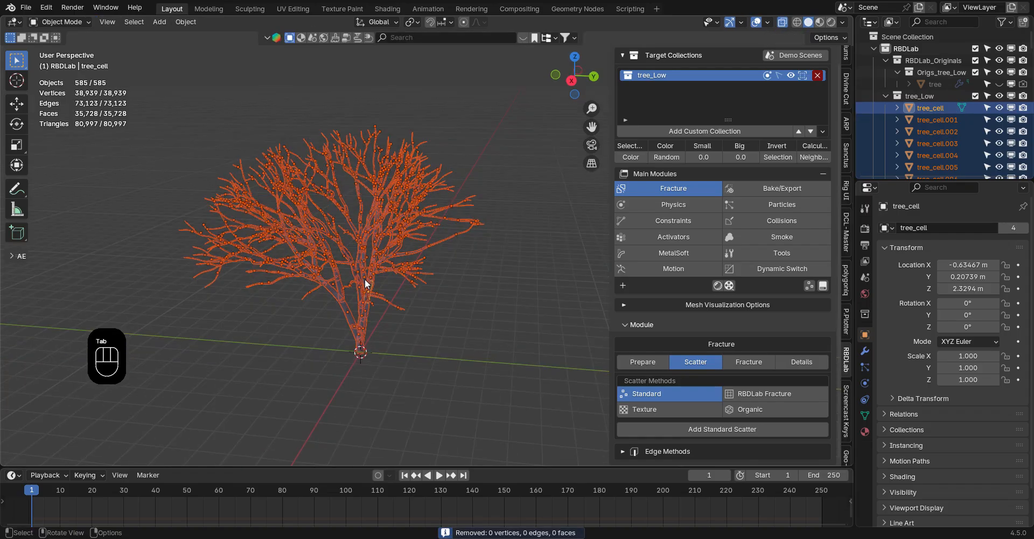
{"action": "key", "text": "alt+z"}
{"action": "right_click", "coordinate": [337, 219]}
{"action": "mouse_move", "coordinate": [309, 271]}
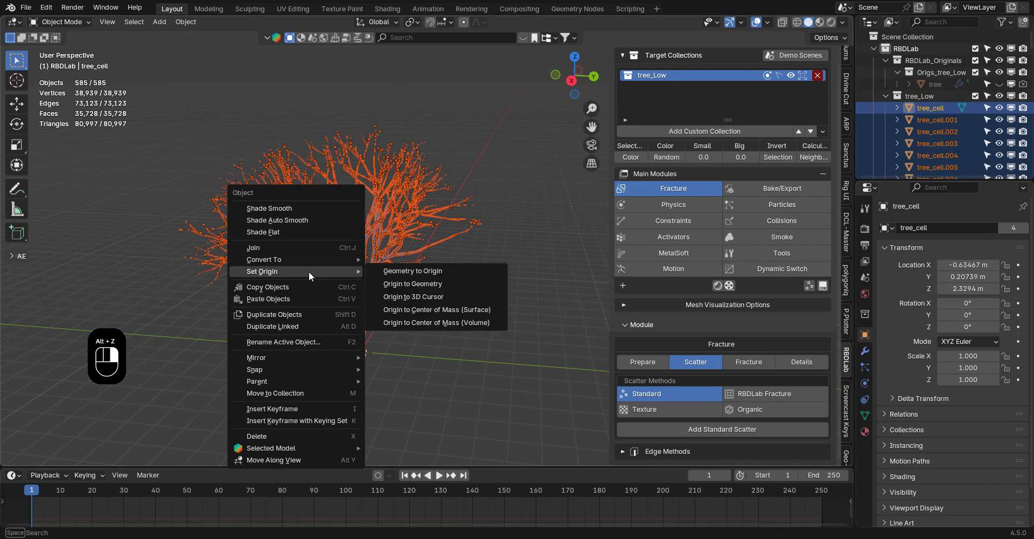
{"action": "left_click", "coordinate": [394, 283]}
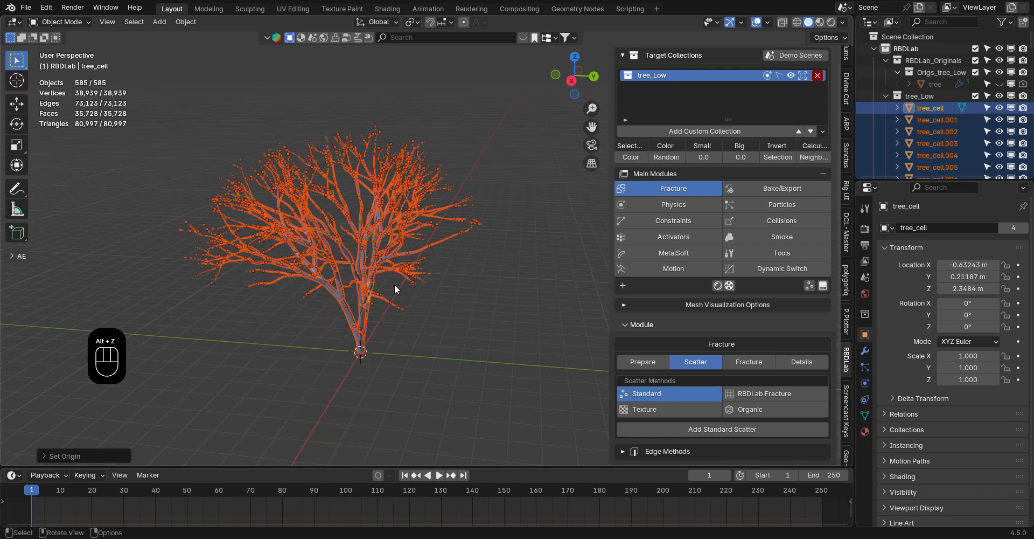
{"action": "left_click", "coordinate": [507, 301]}
{"action": "middle_click_drag", "start_coordinate": [503, 306], "coordinate": [505, 290]}
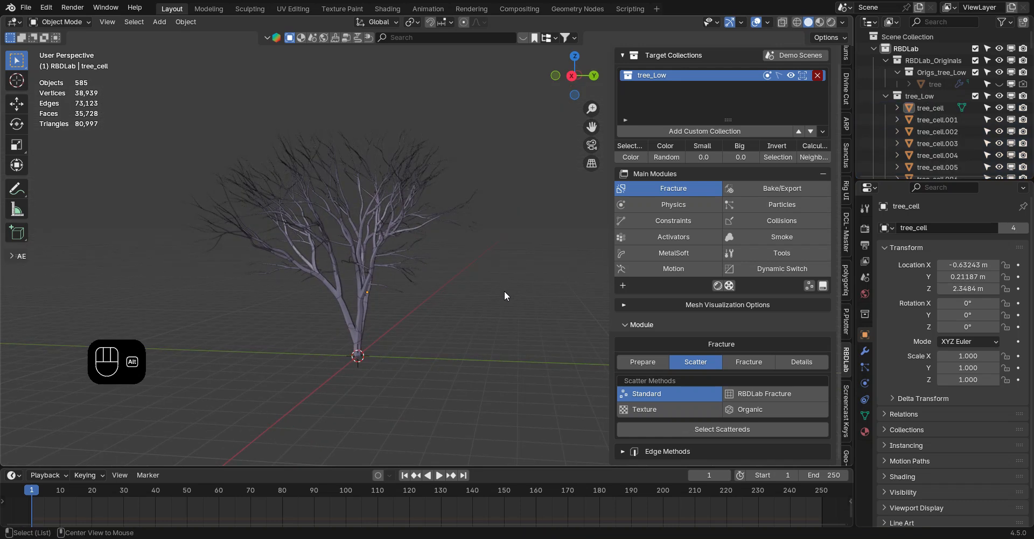
Add an RBDLab physics ground beneath the tree
{"action": "key", "text": "alt+F6"}
{"action": "middle_click_drag", "start_coordinate": [432, 371], "coordinate": [518, 280], "text": "ctrl"}
{"action": "middle_click_drag", "start_coordinate": [454, 268], "coordinate": [383, 308], "text": "ctrl"}
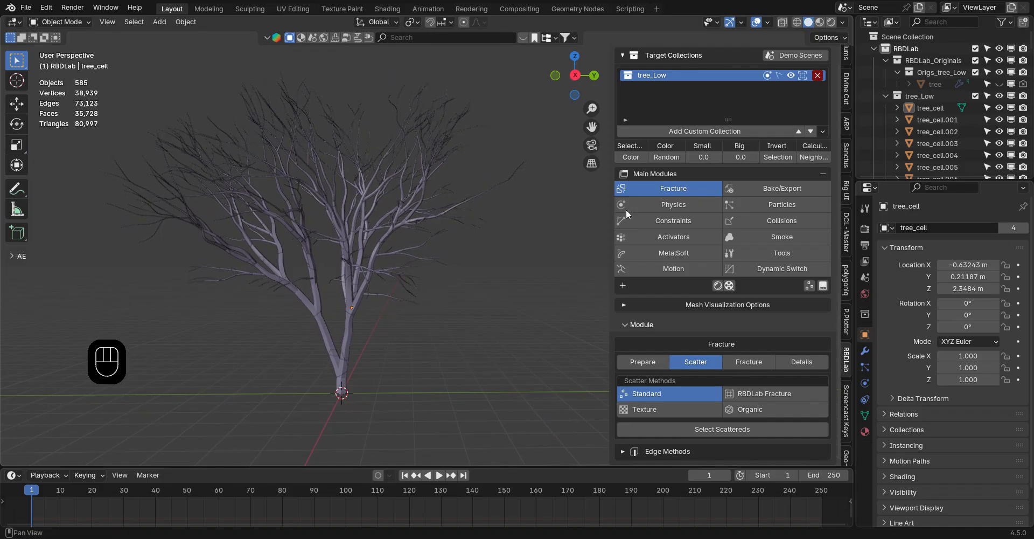
{"action": "left_click", "coordinate": [649, 206]}
{"action": "left_click", "coordinate": [692, 398]}
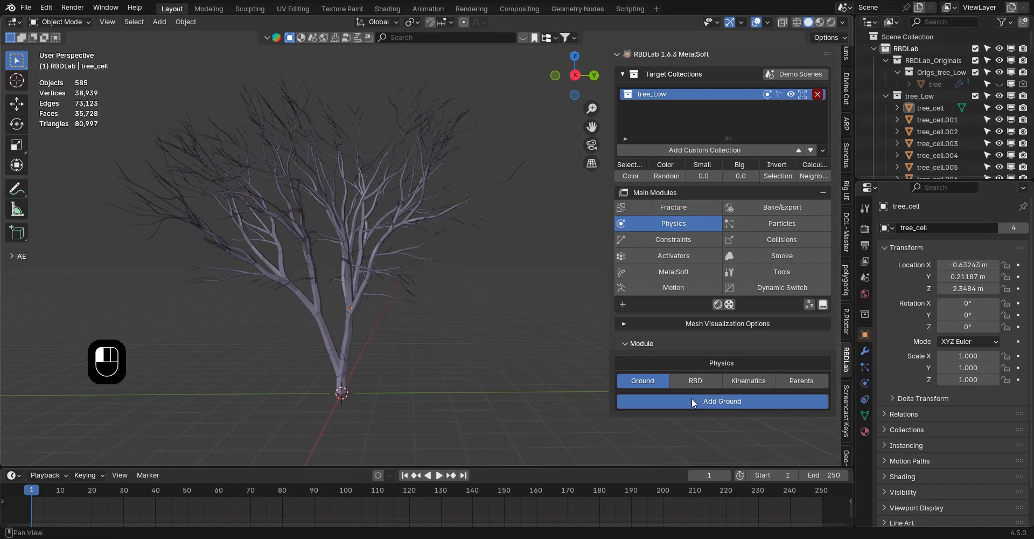
{"action": "middle_click_drag", "start_coordinate": [474, 388], "coordinate": [477, 374], "text": "shift"}
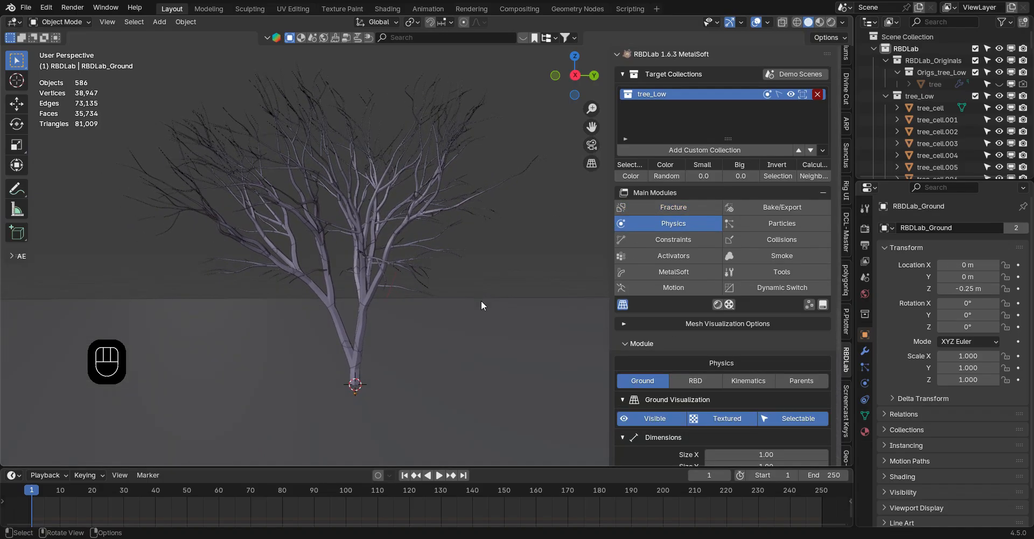
Play the simulation to check how the tree collapses onto the ground, and return to frame 1
{"action": "key", "text": "space"}
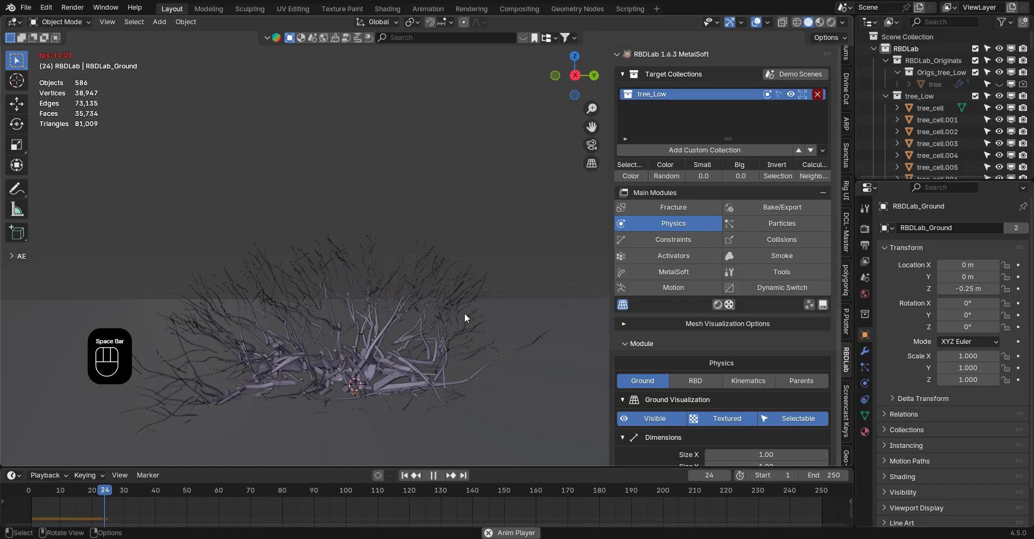
{"action": "middle_click_drag", "start_coordinate": [474, 298], "coordinate": [472, 259]}
{"action": "key", "text": "space"}
{"action": "key", "text": "space"}
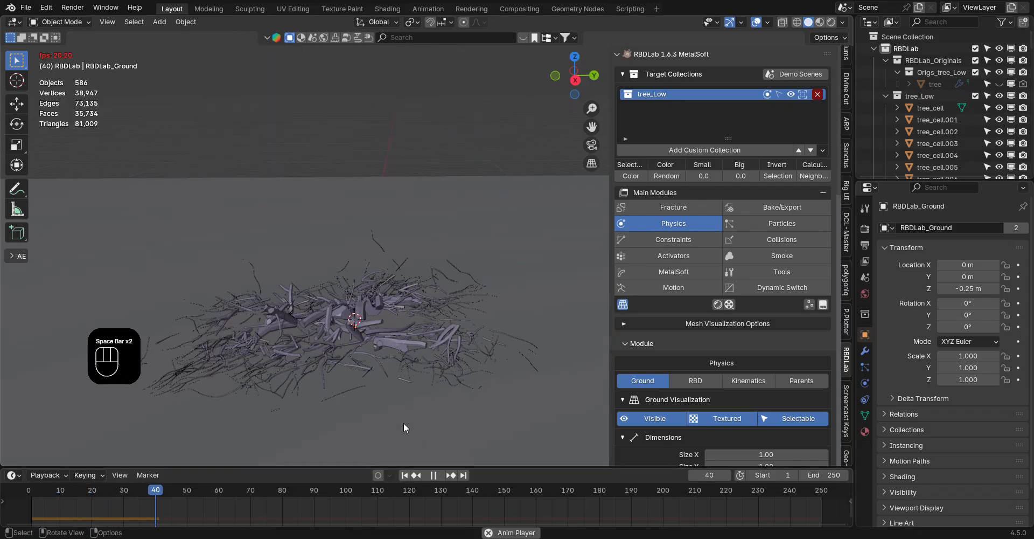
{"action": "key", "text": "space"}
{"action": "left_click", "coordinate": [405, 474]}
Hide the ground and set its rigid-body friction to 0.908, particle friction factor to 0.652 and damping factor to 0.906
{"action": "left_click", "coordinate": [658, 419]}
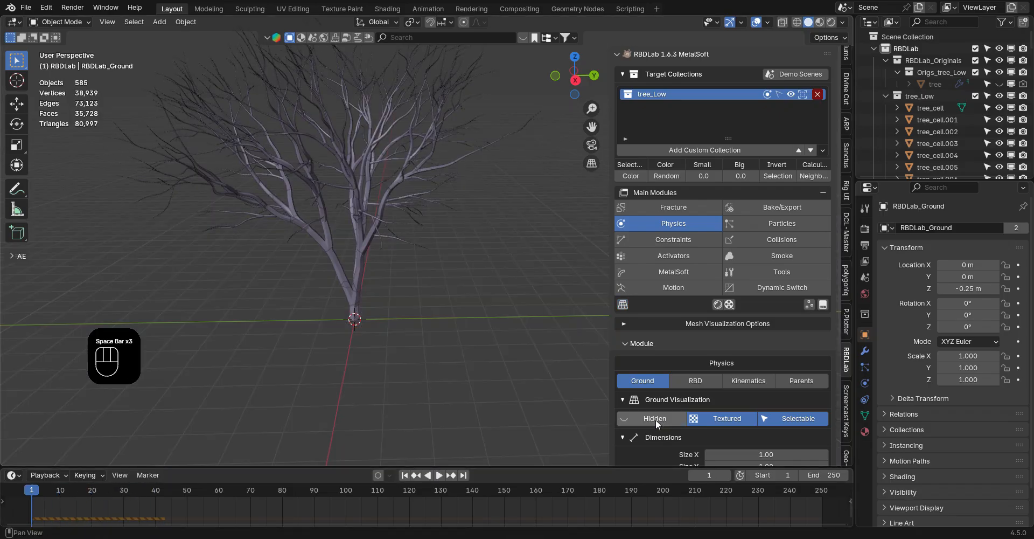
{"action": "scroll", "coordinate": [657, 422], "scroll_direction": "down", "scroll_amount": 5}
{"action": "left_click", "coordinate": [758, 352]}
{"action": "left_click", "coordinate": [758, 344]}
{"action": "left_click", "coordinate": [758, 351]}
{"action": "left_click_drag", "start_coordinate": [759, 351], "coordinate": [785, 351]}
{"action": "left_click_drag", "start_coordinate": [723, 399], "coordinate": [792, 410]}
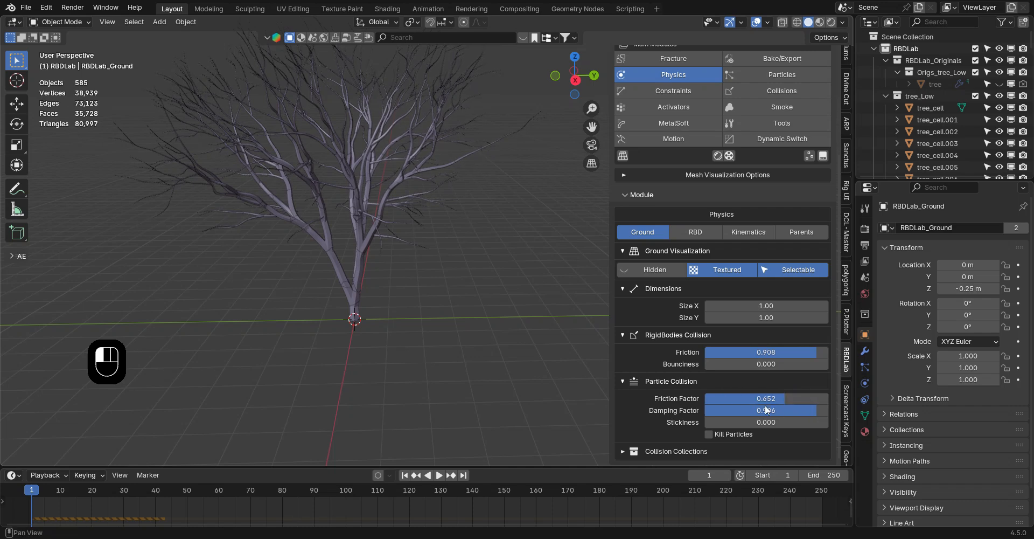
Box-select the lower trunk chunks in X-ray from the right orthographic view and set them as passive rigid bodies
{"action": "left_click", "coordinate": [578, 82]}
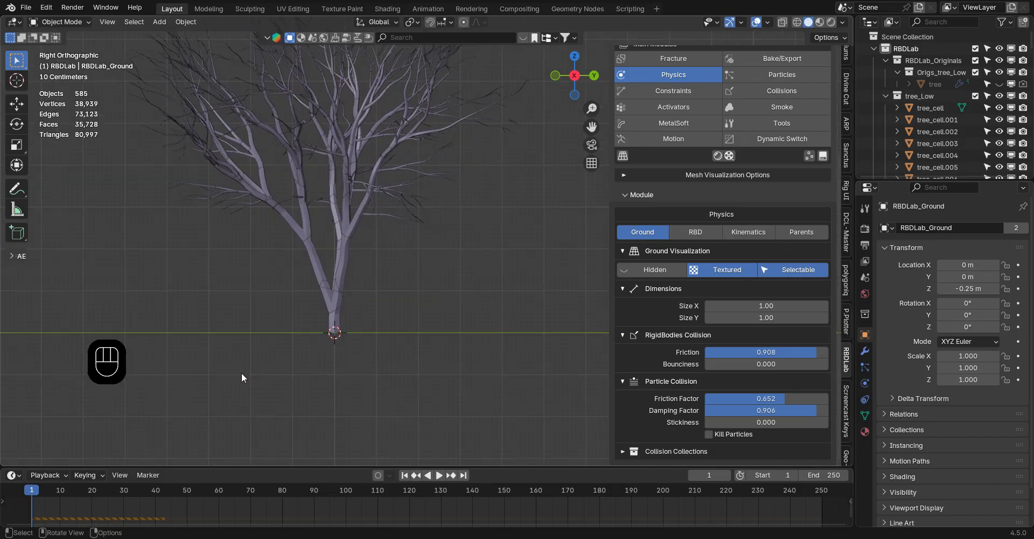
{"action": "key", "text": "alt+z"}
{"action": "left_click_drag", "start_coordinate": [241, 373], "coordinate": [390, 260]}
{"action": "middle_click_drag", "start_coordinate": [389, 260], "coordinate": [411, 255]}
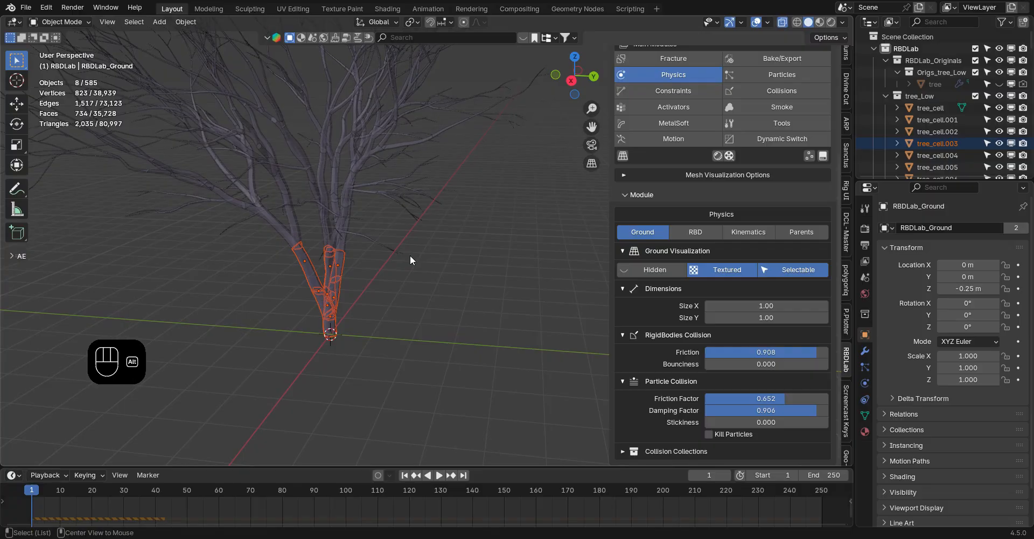
{"action": "key", "text": "alt+z"}
{"action": "left_click", "coordinate": [679, 232]}
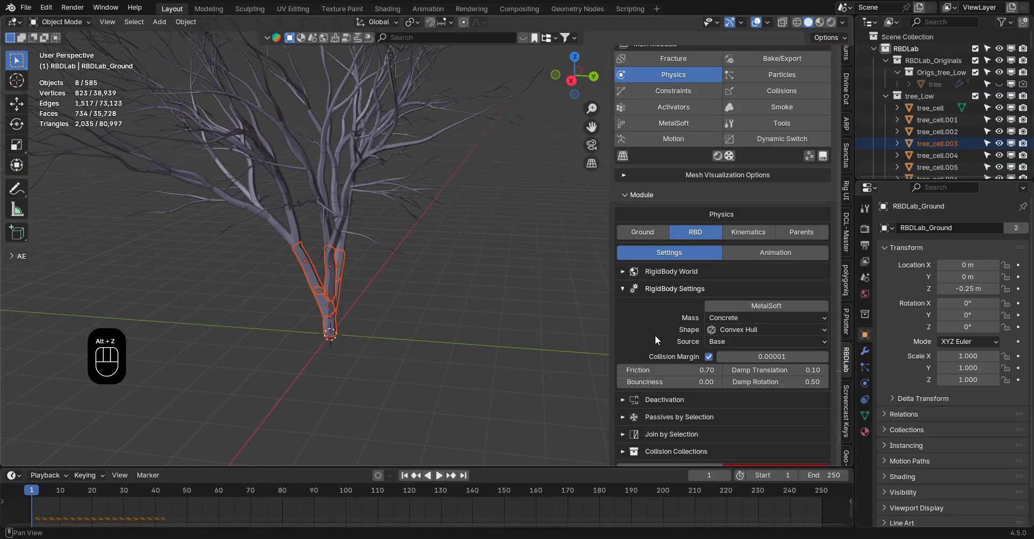
{"action": "left_click", "coordinate": [651, 398]}
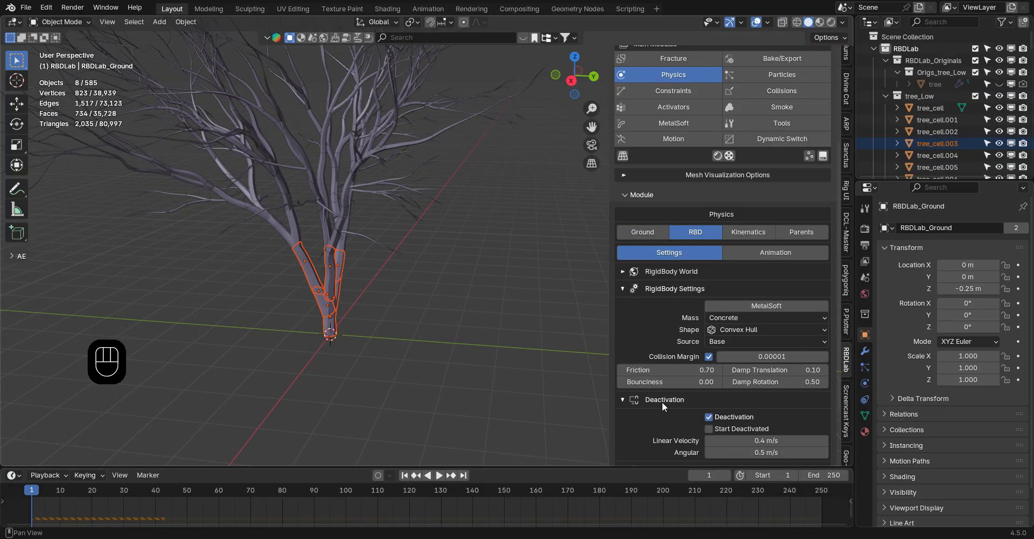
{"action": "left_click", "coordinate": [663, 404]}
{"action": "scroll", "coordinate": [665, 366], "scroll_direction": "down", "scroll_amount": 1}
{"action": "left_click", "coordinate": [671, 396]}
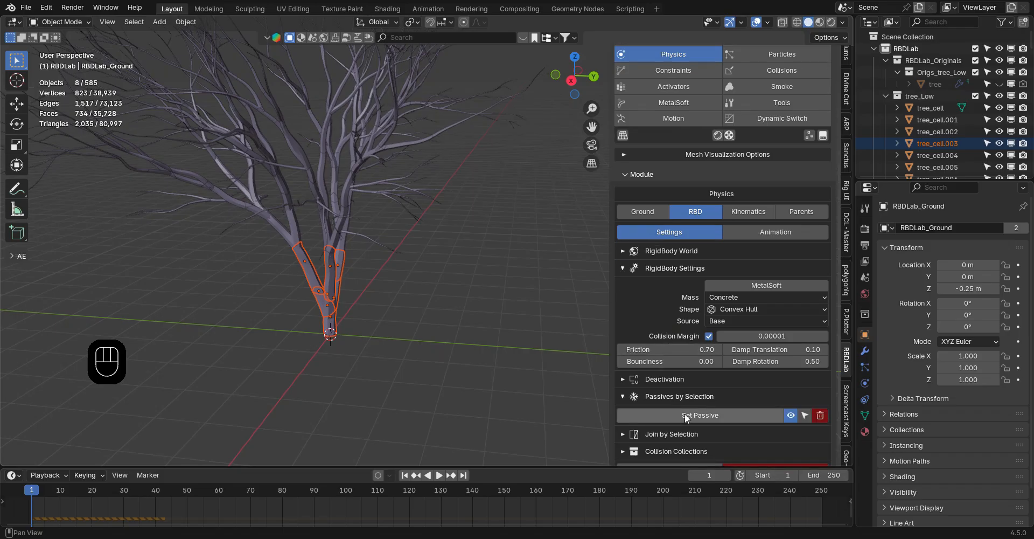
{"action": "left_click", "coordinate": [685, 416]}
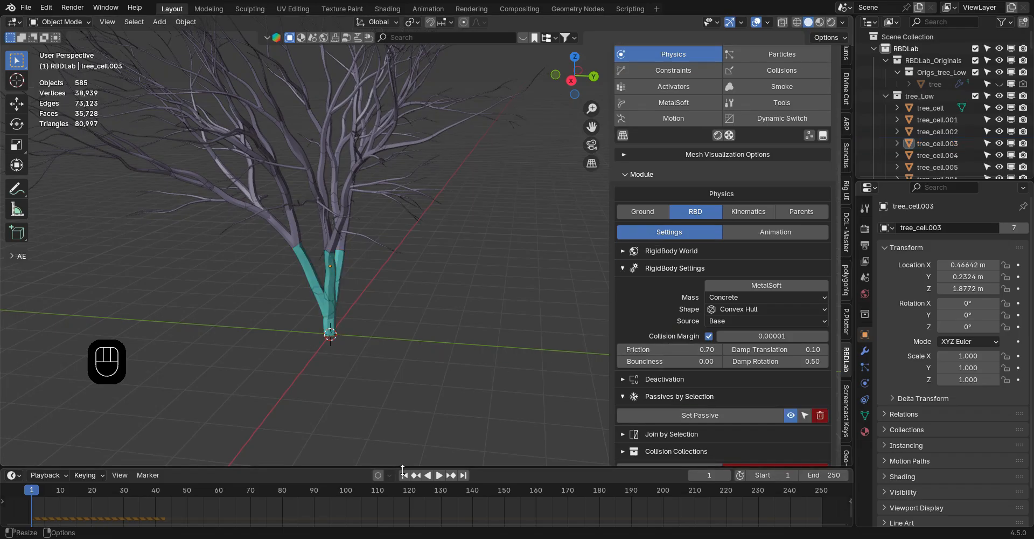
Update the rigid-body settings, play the simulation to test the passive trunk and return to frame 1
{"action": "scroll", "coordinate": [658, 390], "scroll_direction": "down", "scroll_amount": 1}
{"action": "left_click", "coordinate": [659, 452]}
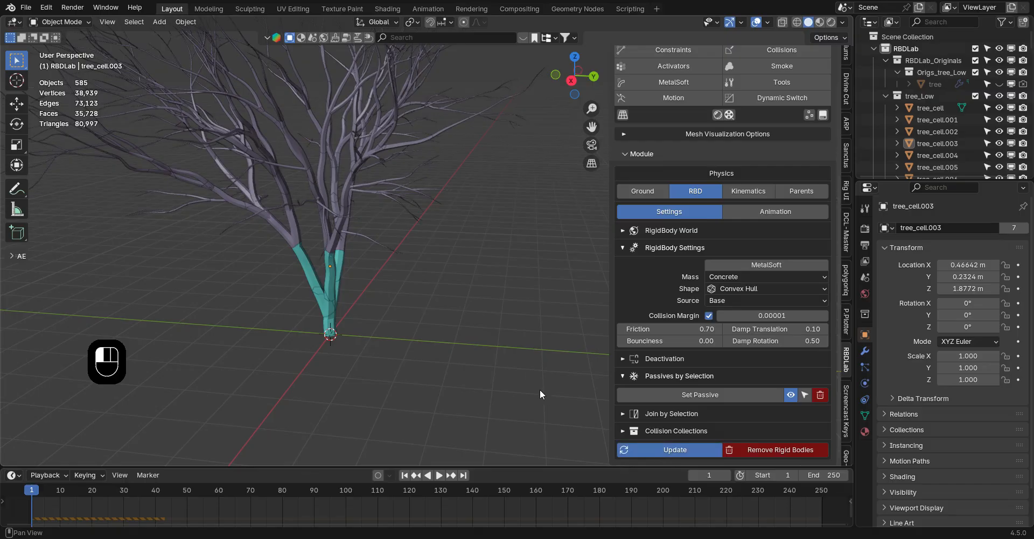
{"action": "key", "text": "space"}
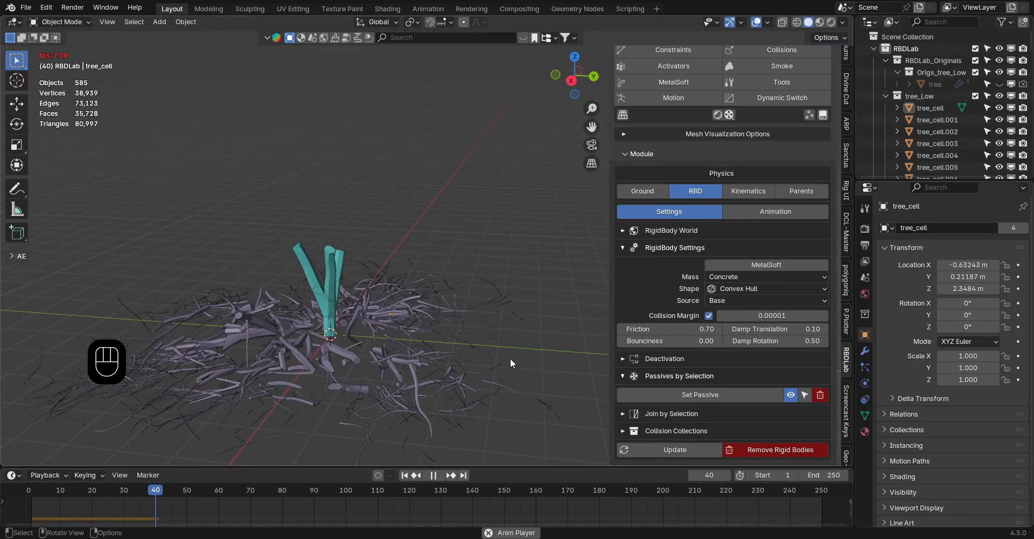
{"action": "key", "text": "space"}
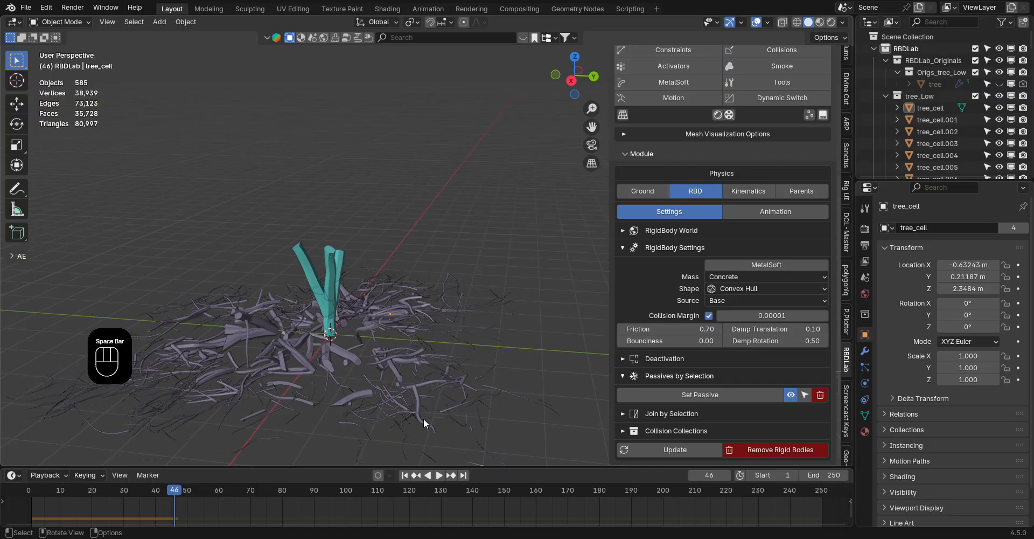
{"action": "left_click", "coordinate": [405, 475]}
Create a breakable Fixed constraint group for tree_Low with Iterations enabled at 100, and play the simulation to test it
{"action": "middle_click_drag", "start_coordinate": [424, 358], "coordinate": [556, 225], "text": "ctrl"}
{"action": "scroll", "coordinate": [658, 253], "scroll_direction": "up", "scroll_amount": 2}
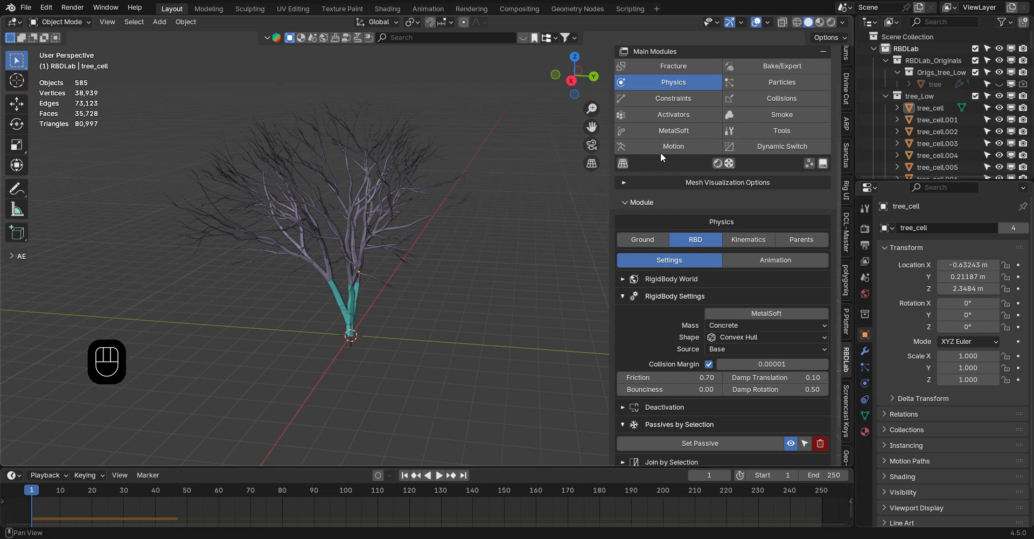
{"action": "left_click", "coordinate": [672, 98]}
{"action": "scroll", "coordinate": [670, 293], "scroll_direction": "down", "scroll_amount": 1}
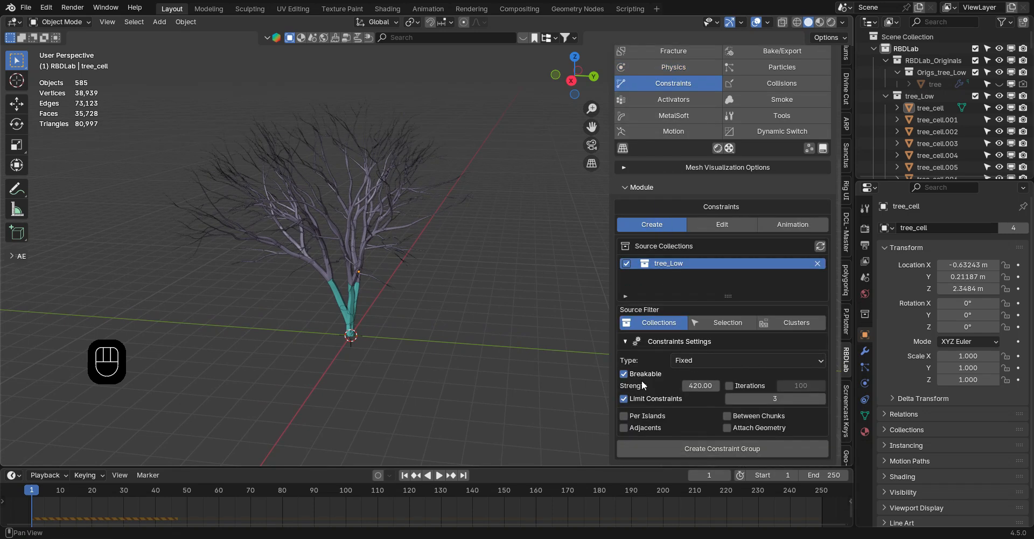
{"action": "left_click", "coordinate": [731, 385]}
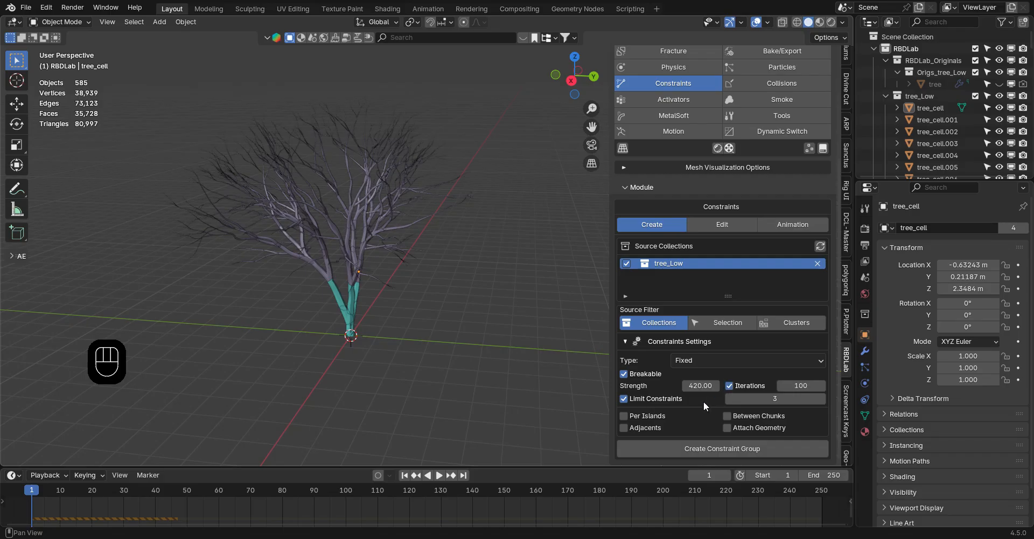
{"action": "left_click", "coordinate": [709, 447]}
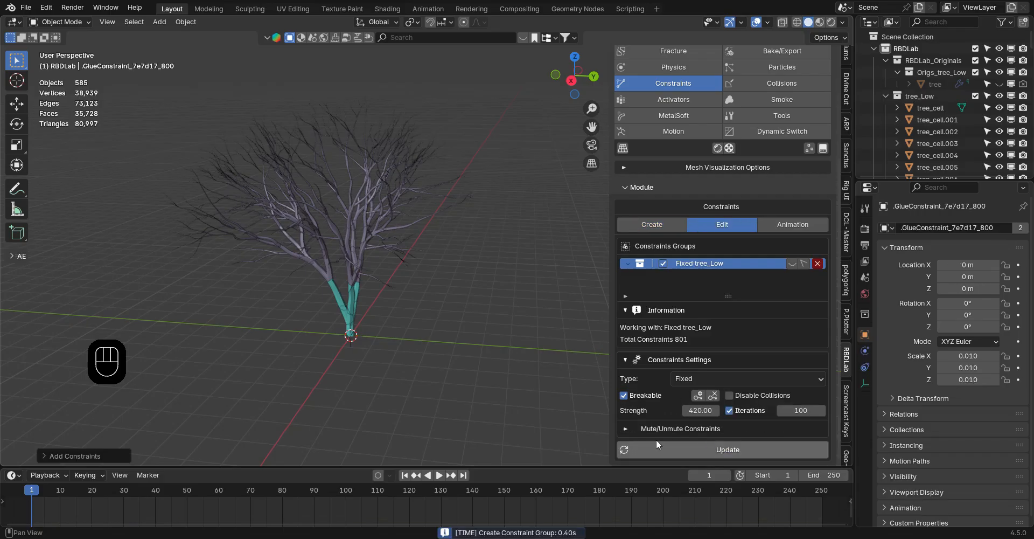
{"action": "key", "text": "space"}
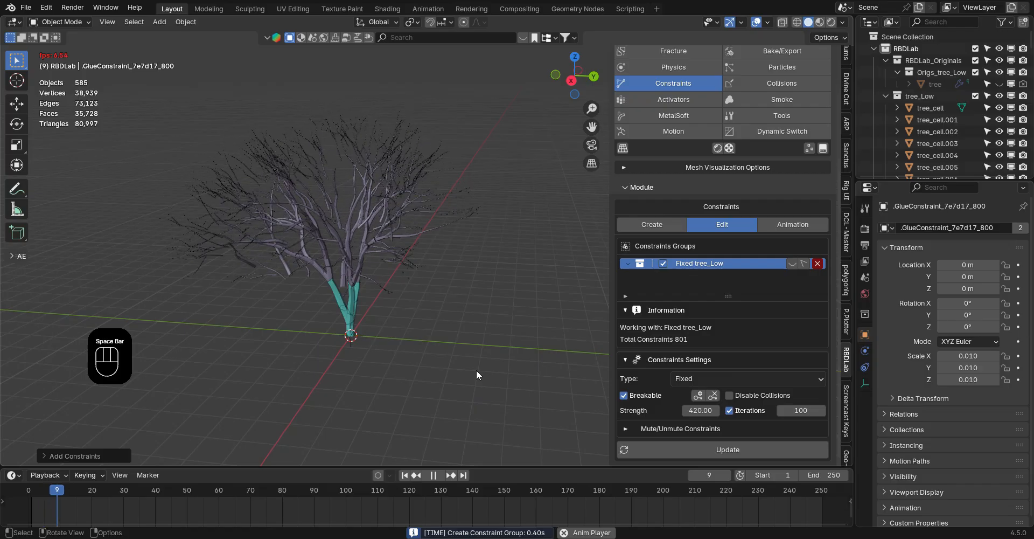
{"action": "key", "text": "space"}
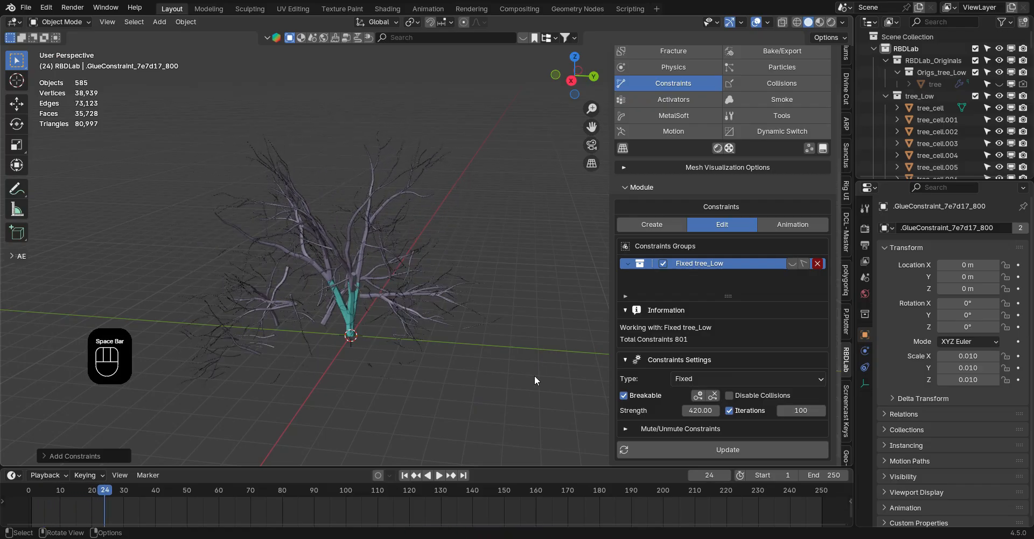
Set the constraint group's strength to 1600, turn on Disable Collisions, and update the constraints
{"action": "left_click", "coordinate": [695, 414]}
{"action": "type", "text": "1"}
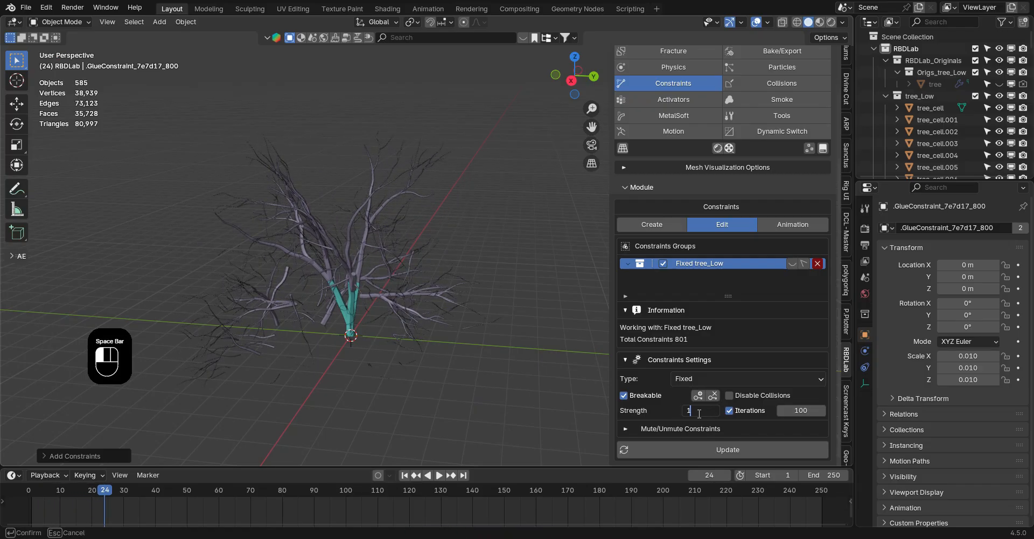
{"action": "type", "text": "600"}
{"action": "key", "text": "Return"}
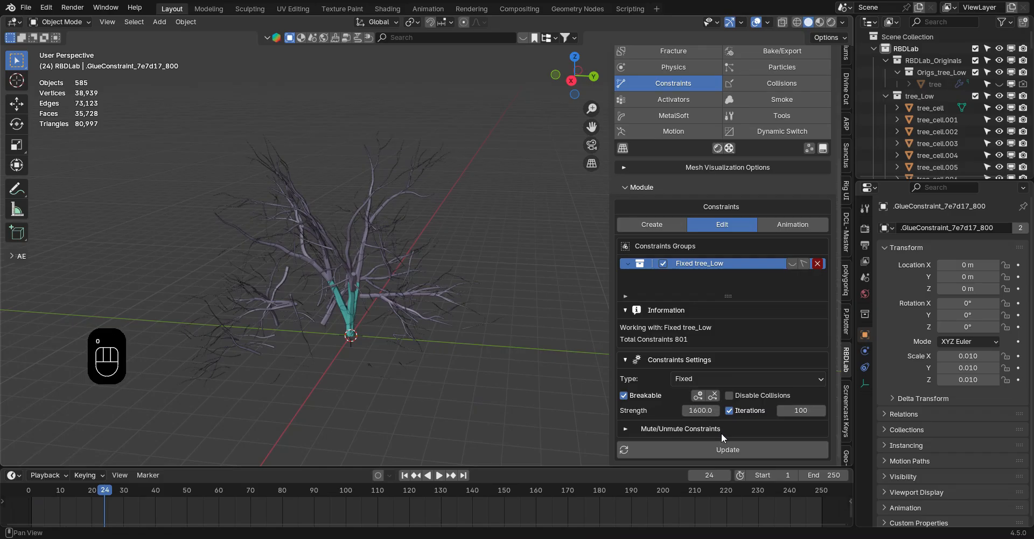
{"action": "left_click", "coordinate": [730, 396]}
{"action": "left_click", "coordinate": [722, 454]}
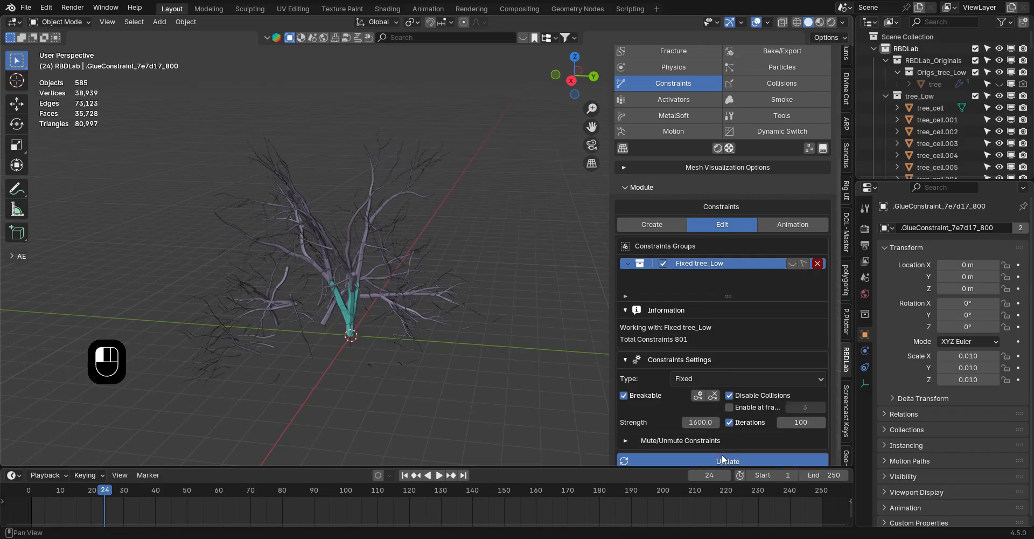
Play the simulation to check how the branches hold with the updated constraints, and return to frame 1
{"action": "key", "text": "space"}
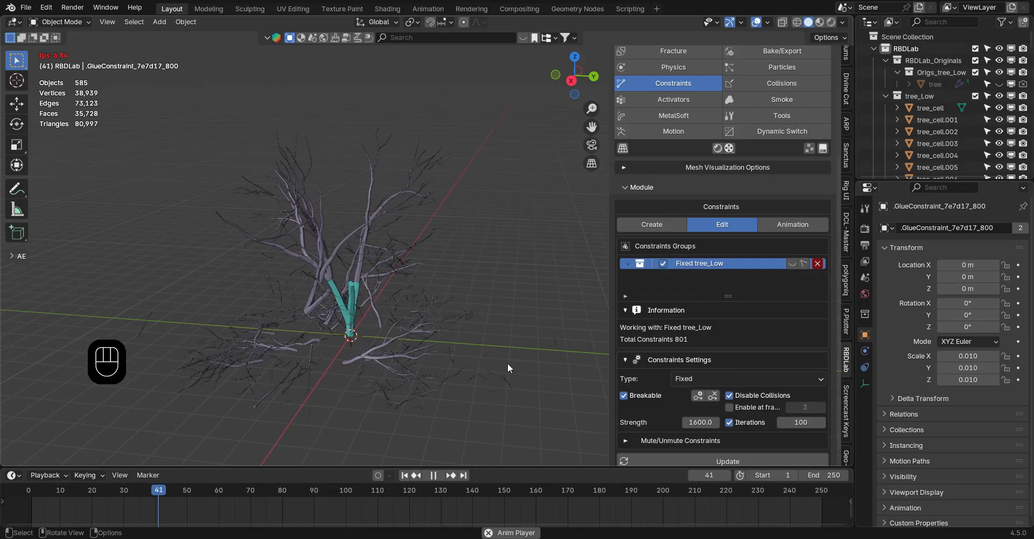
{"action": "key", "text": "space"}
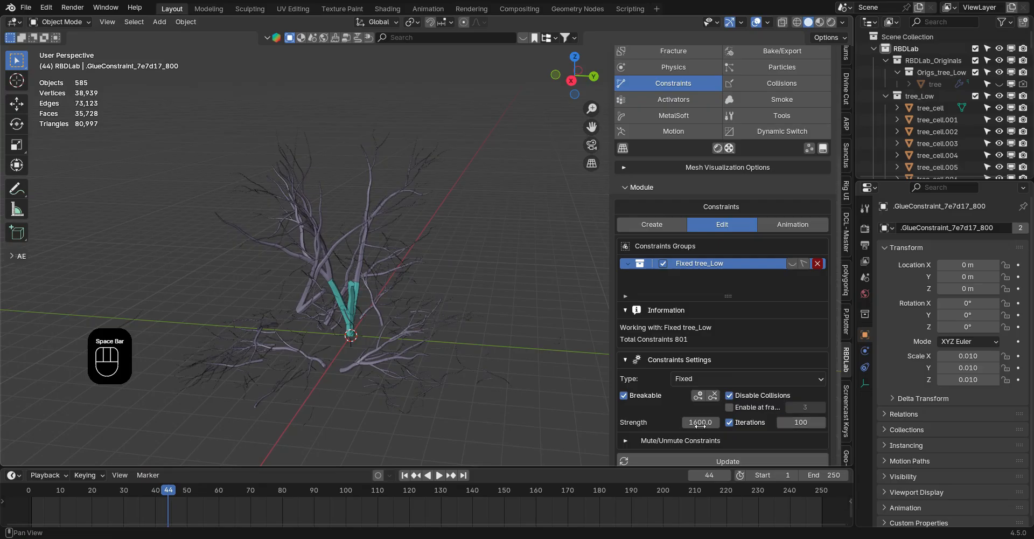
{"action": "mouse_move", "coordinate": [473, 394]}
{"action": "middle_mouse_down"}
{"action": "mouse_move", "coordinate": [545, 394]}
{"action": "mouse_move", "coordinate": [485, 401]}
{"action": "middle_mouse_up"}
{"action": "left_click", "coordinate": [405, 474]}
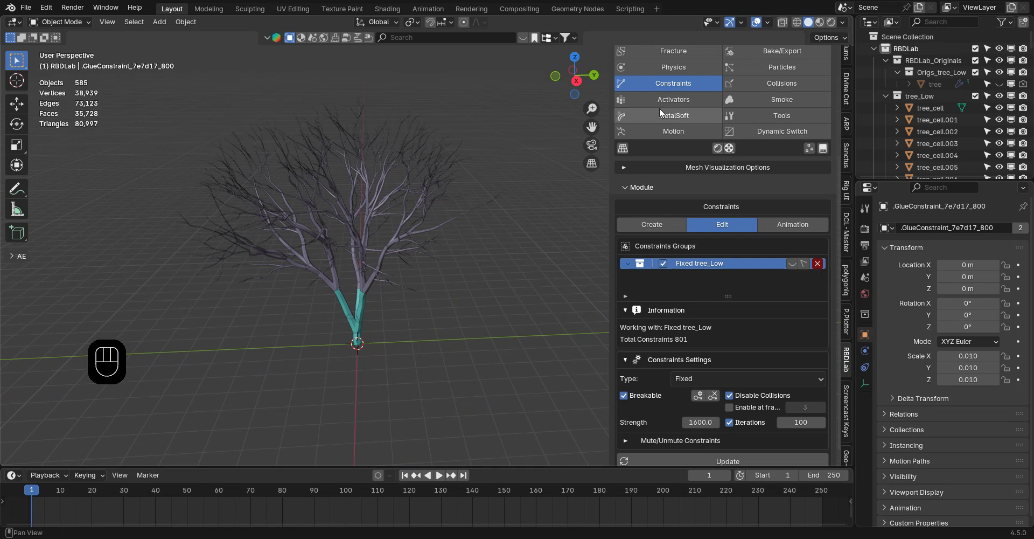
Enable Start Deactivated in the RBD physics deactivation settings and update the rigid bodies
{"action": "left_click", "coordinate": [674, 67]}
{"action": "left_click", "coordinate": [663, 392]}
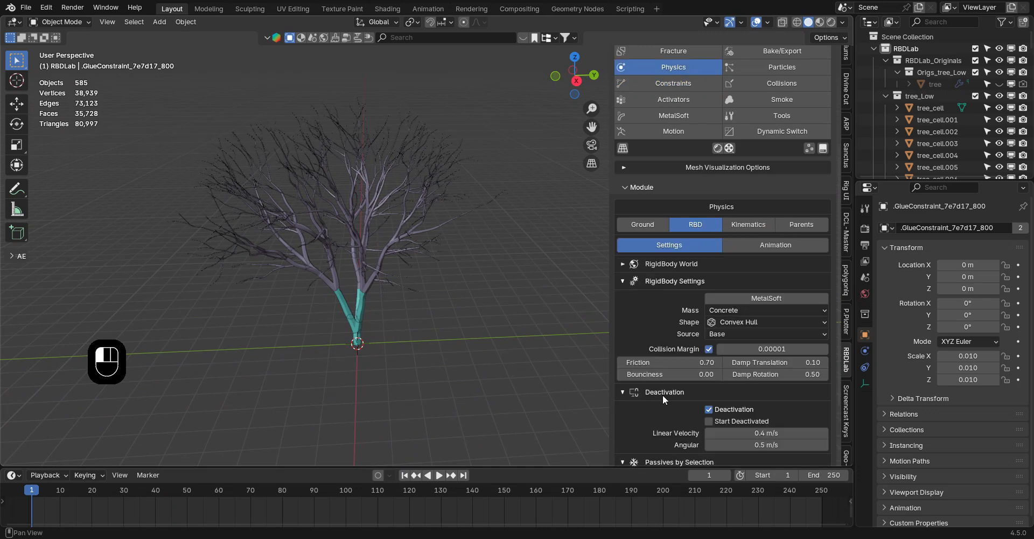
{"action": "left_click", "coordinate": [709, 421]}
{"action": "scroll", "coordinate": [668, 394], "scroll_direction": "down", "scroll_amount": 4}
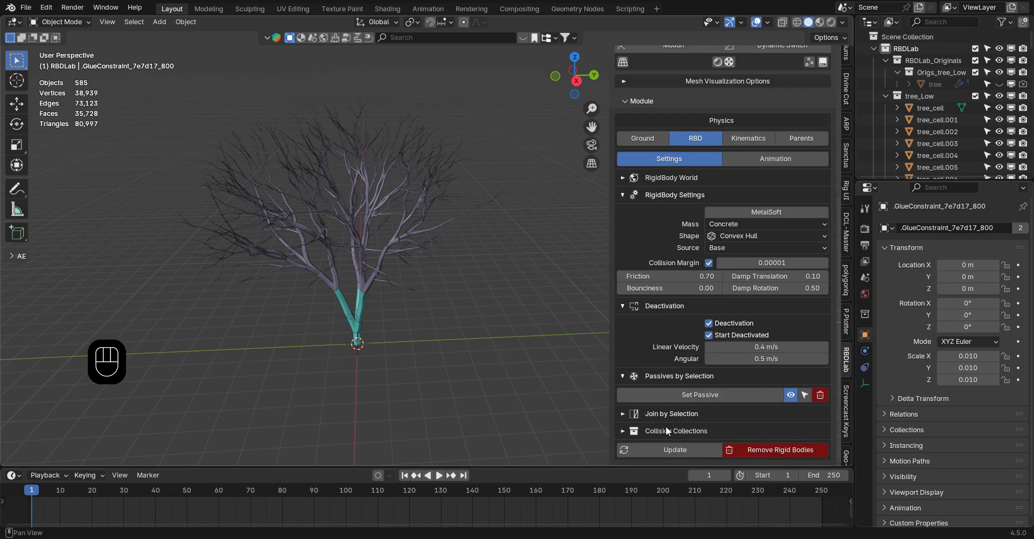
{"action": "left_click", "coordinate": [662, 380]}
{"action": "left_click", "coordinate": [665, 447]}
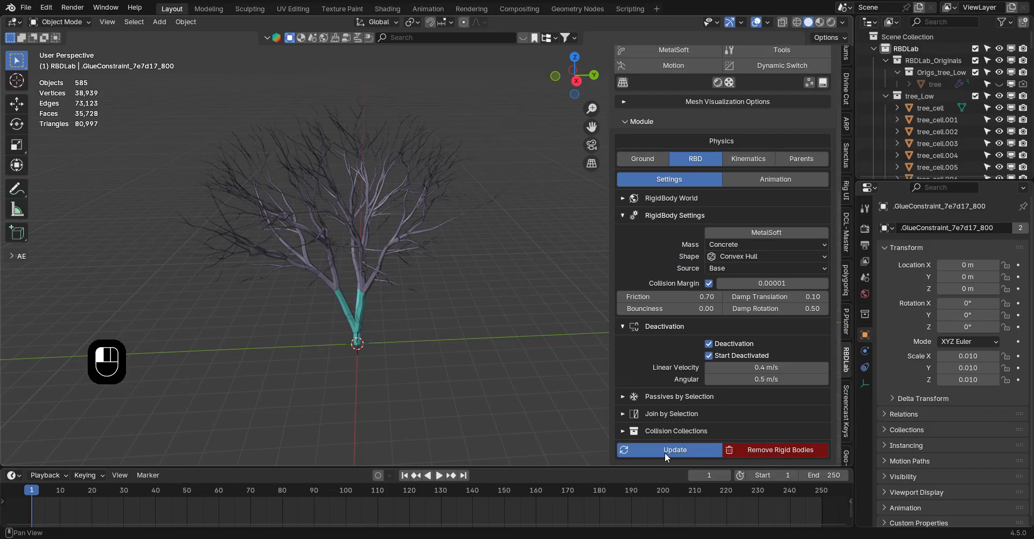
Play the simulation to check the tree with its chunks starting deactivated, and return to frame 1
{"action": "key", "text": "space"}
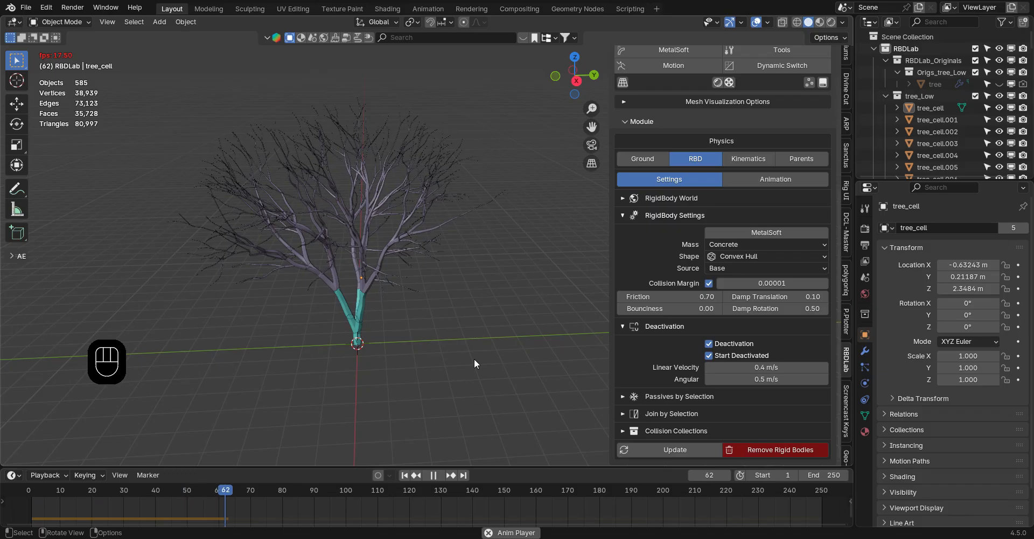
{"action": "key", "text": "space"}
{"action": "left_click", "coordinate": [405, 474]}
Save the Blender file
{"action": "middle_click_drag", "start_coordinate": [452, 274], "coordinate": [453, 318], "text": "ctrl"}
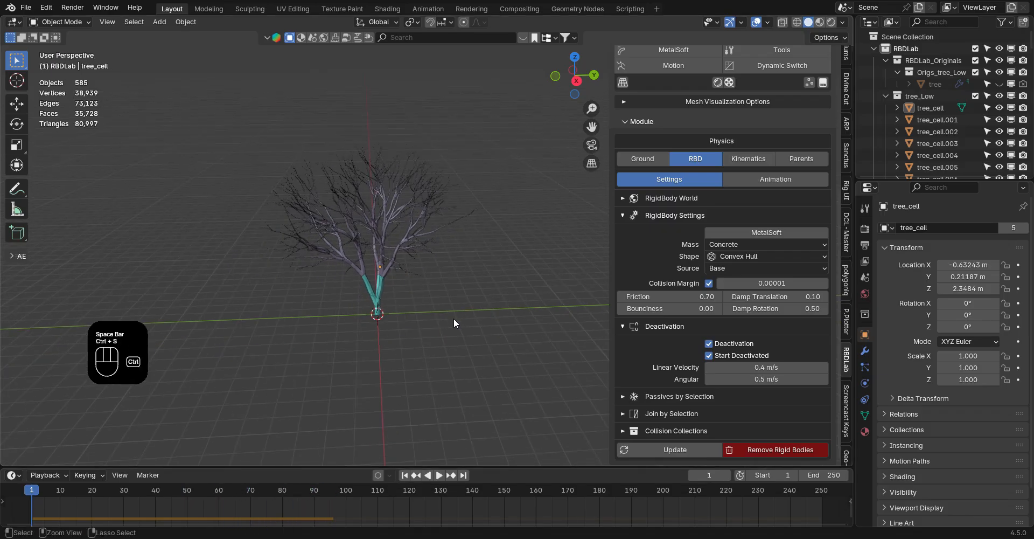
{"action": "key", "text": "ctrl+s"}
{"action": "key", "text": "ctrl+s"}
Add a UV sphere in the right orthographic view and scale it up to about 3.03
{"action": "middle_click_drag", "start_coordinate": [449, 267], "coordinate": [518, 131]}
{"action": "left_click", "coordinate": [577, 76]}
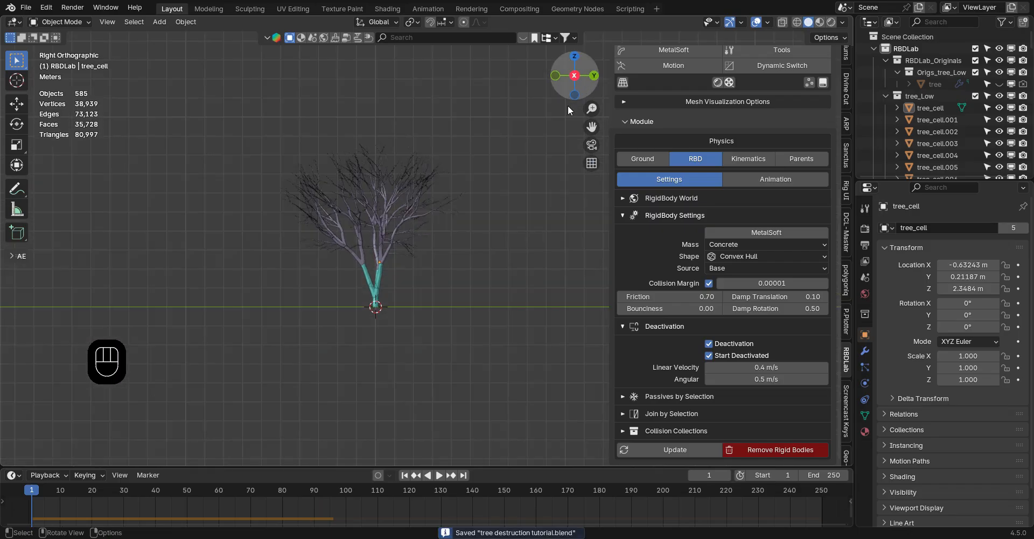
{"action": "middle_click_drag", "start_coordinate": [442, 218], "coordinate": [480, 228], "text": "shift"}
{"action": "key", "text": "shift+a"}
{"action": "mouse_move", "coordinate": [444, 208]}
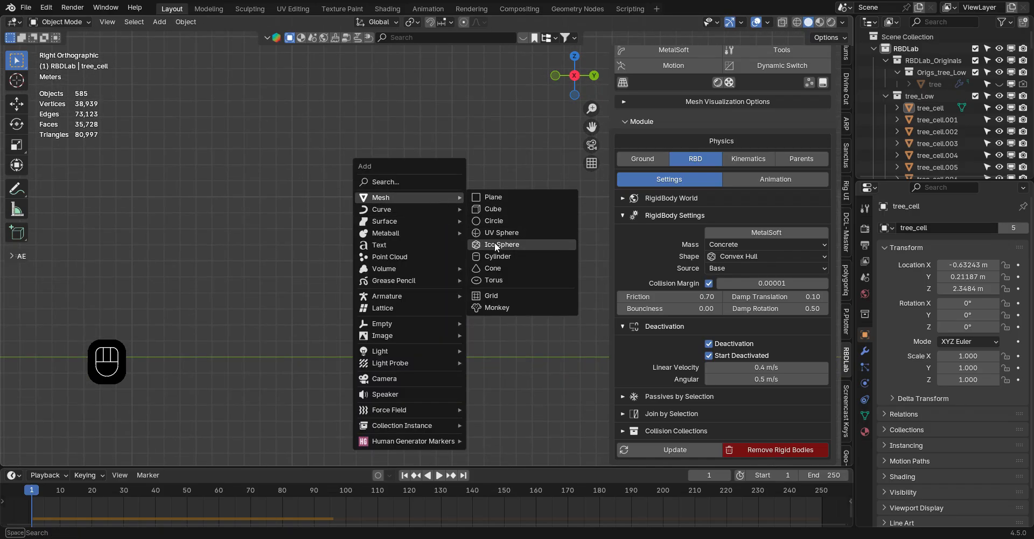
{"action": "left_click", "coordinate": [495, 234]}
{"action": "key", "text": "s"}
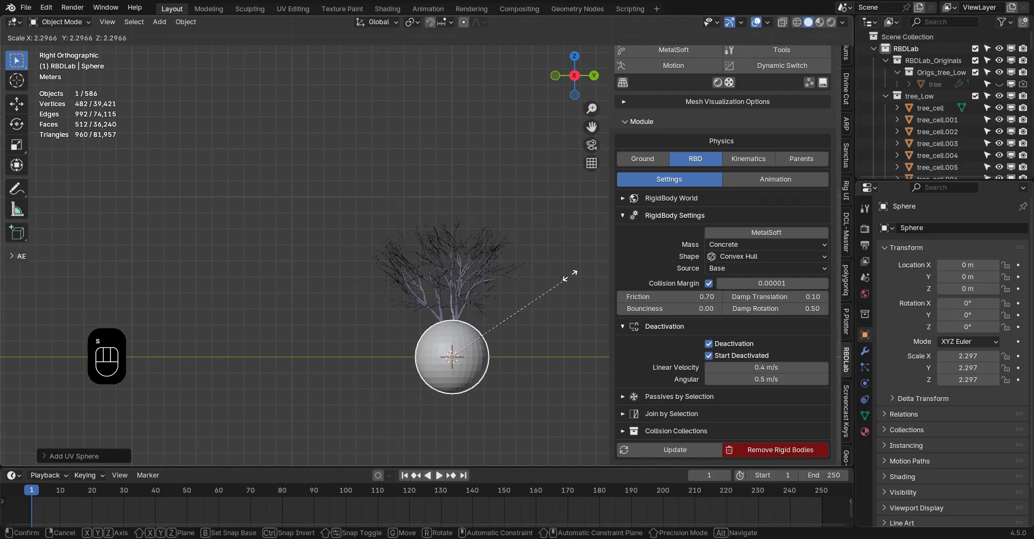
{"action": "left_click", "coordinate": [594, 245]}
Shade the sphere auto smooth and apply its scale
{"action": "right_click", "coordinate": [542, 286]}
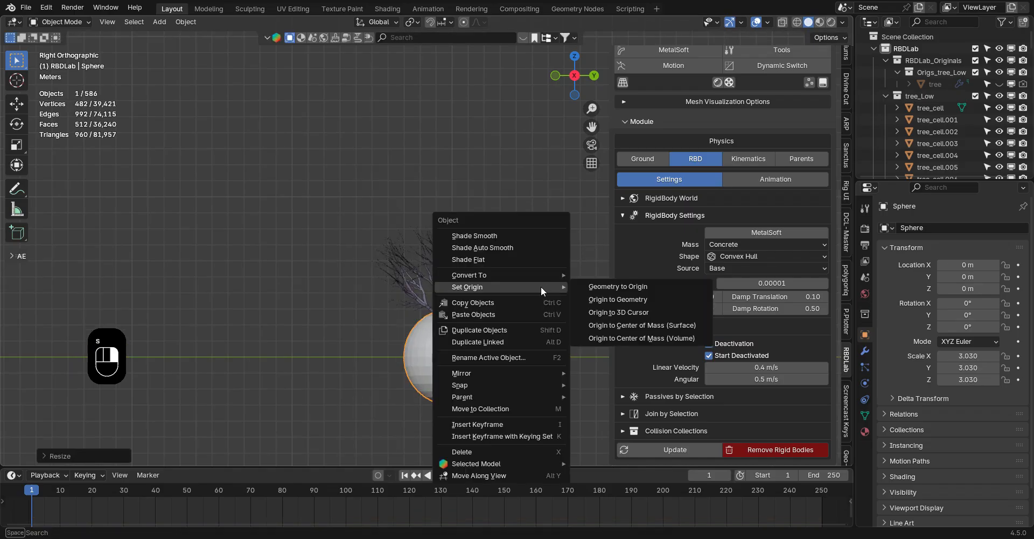
{"action": "left_click", "coordinate": [496, 248]}
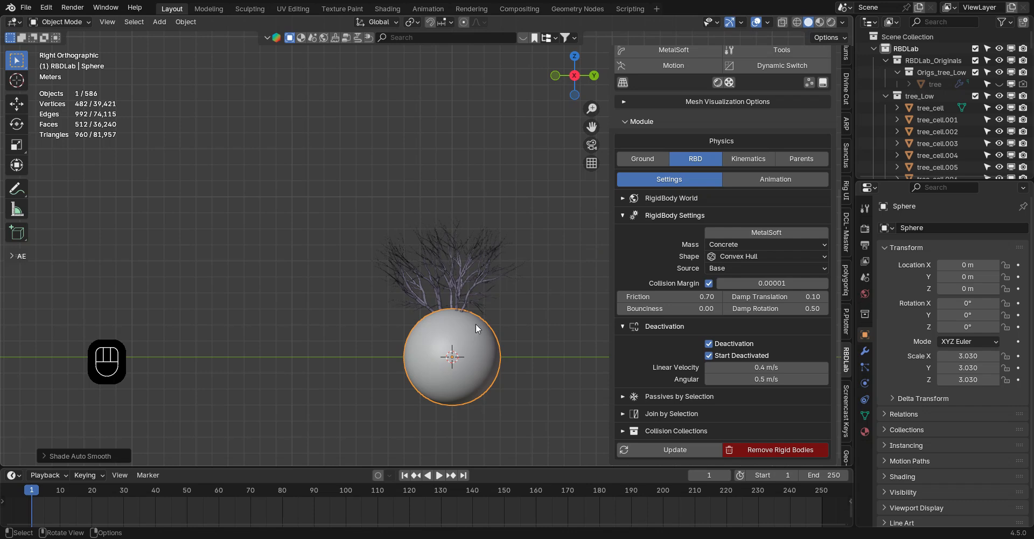
{"action": "key", "text": "ctrl+a"}
{"action": "left_click", "coordinate": [457, 356]}
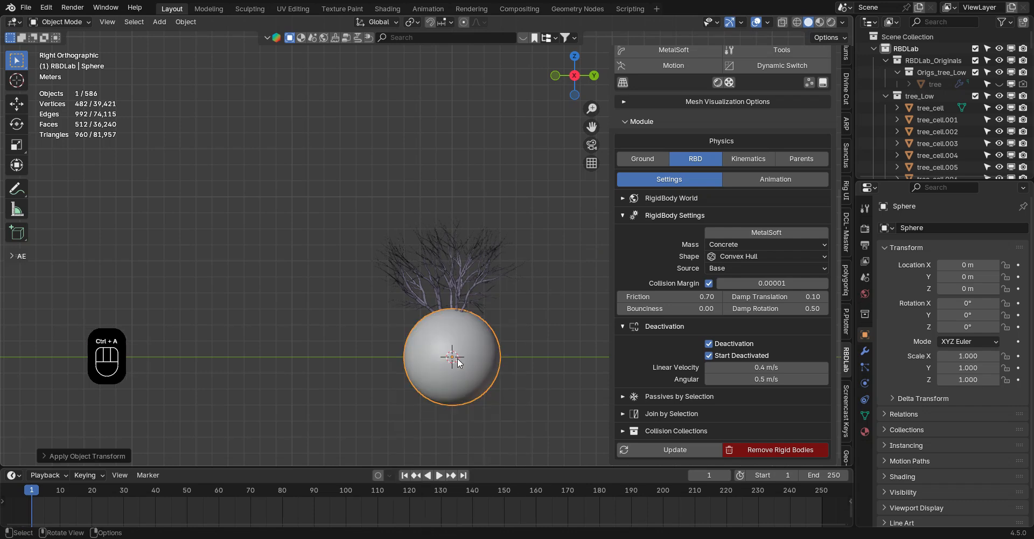
Move the sphere up and away from the tree to about Y −20.93 m, Z 14.1 m
{"action": "key", "text": "g"}
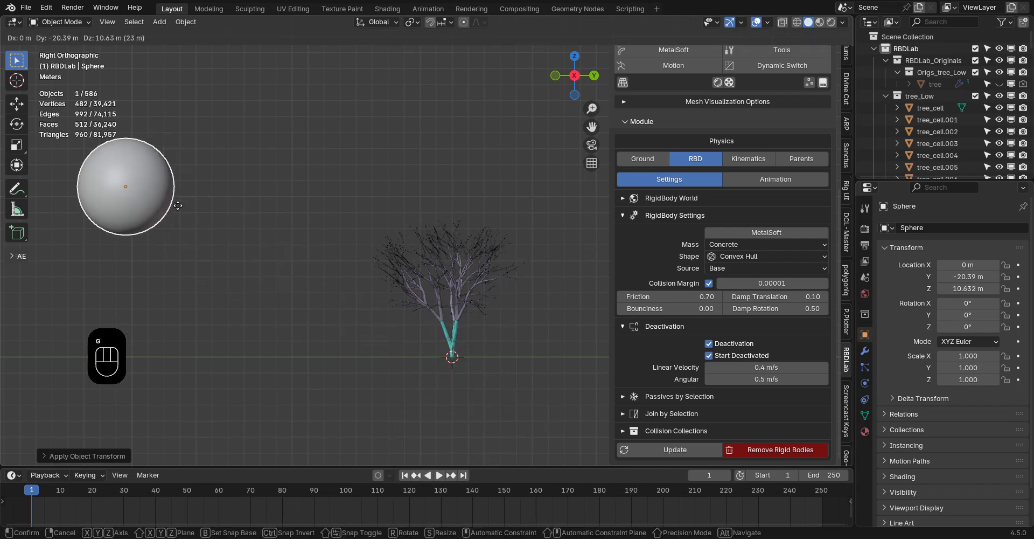
{"action": "left_click", "coordinate": [170, 151]}
{"action": "middle_click_drag", "start_coordinate": [311, 206], "coordinate": [355, 210], "text": "ctrl"}
Scale the sphere down to about 0.829 and apply its rotation and scale
{"action": "key", "text": "s"}
{"action": "left_click", "coordinate": [359, 241]}
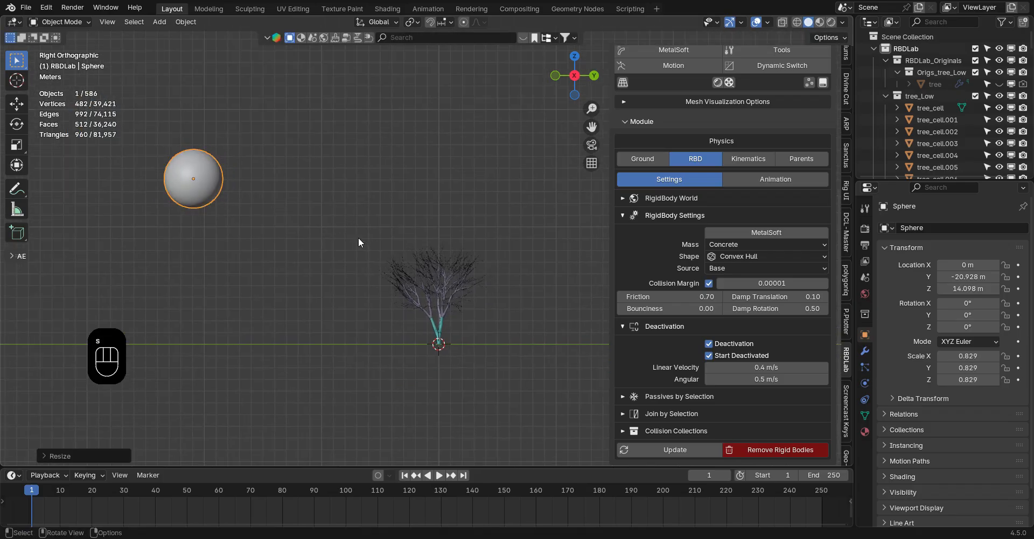
{"action": "key", "text": "ctrl+a"}
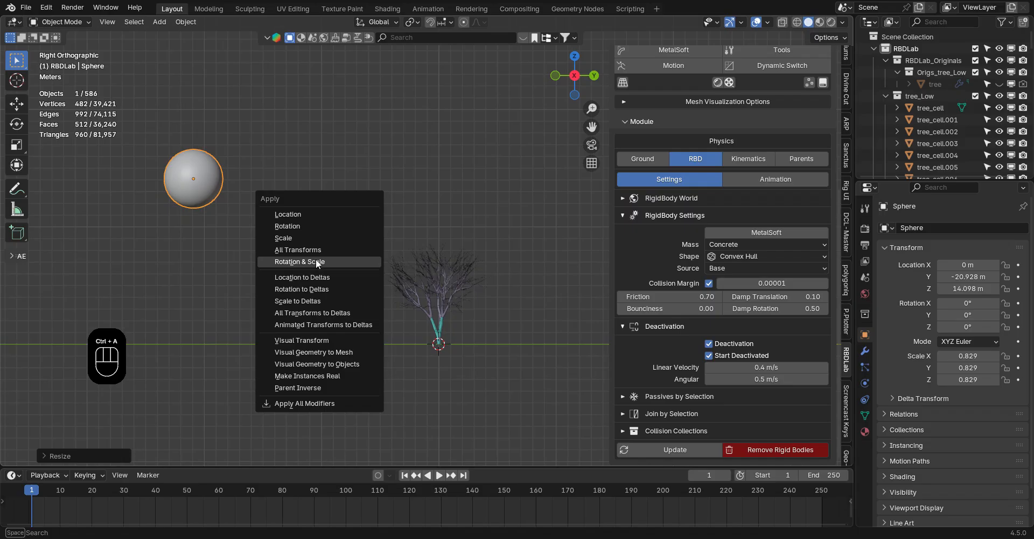
{"action": "left_click", "coordinate": [299, 261]}
Insert a Location & Rotation keyframe for the sphere at frame 5
{"action": "key", "text": "k"}
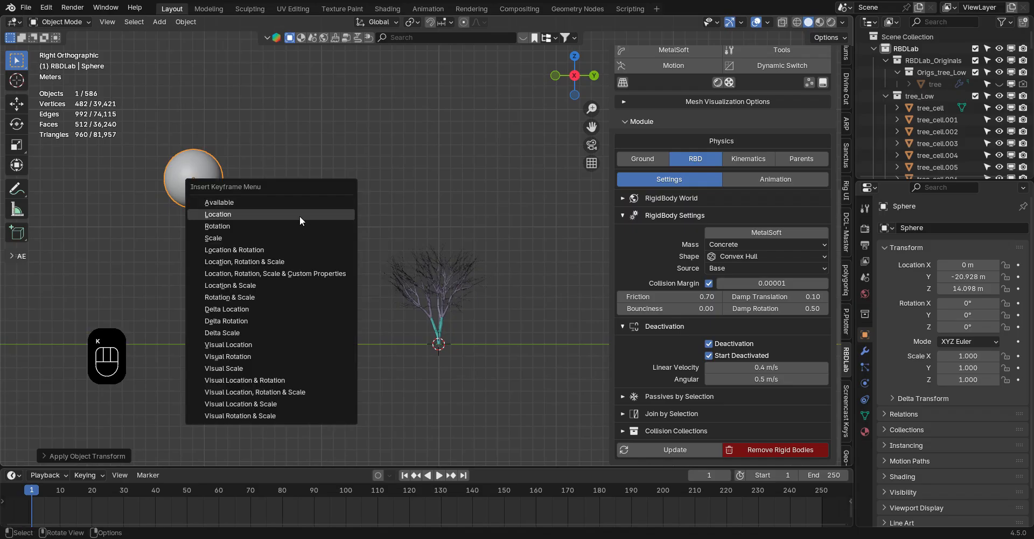
{"action": "scroll", "coordinate": [59, 492], "scroll_direction": "up", "scroll_amount": 4}
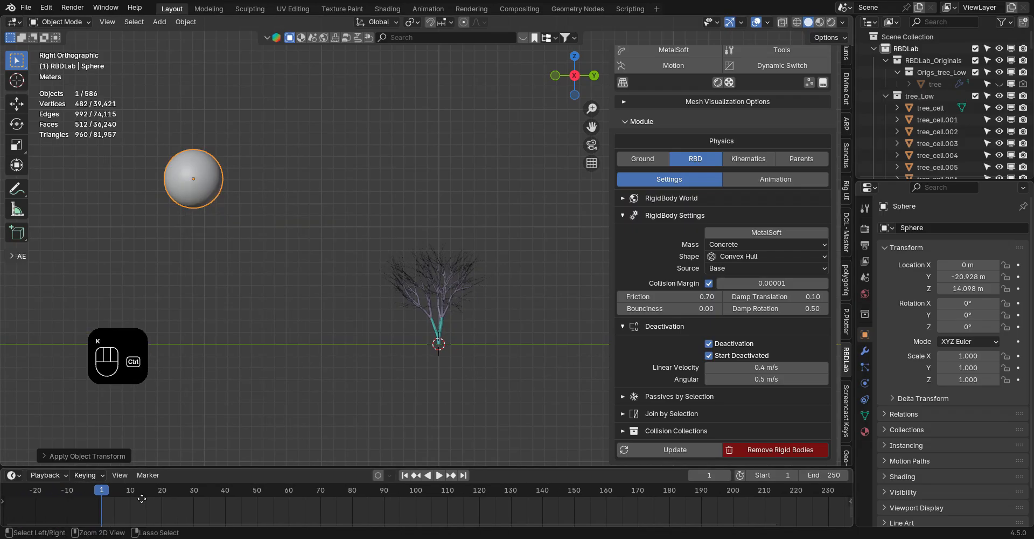
{"action": "middle_click_drag", "start_coordinate": [351, 500], "coordinate": [430, 500]}
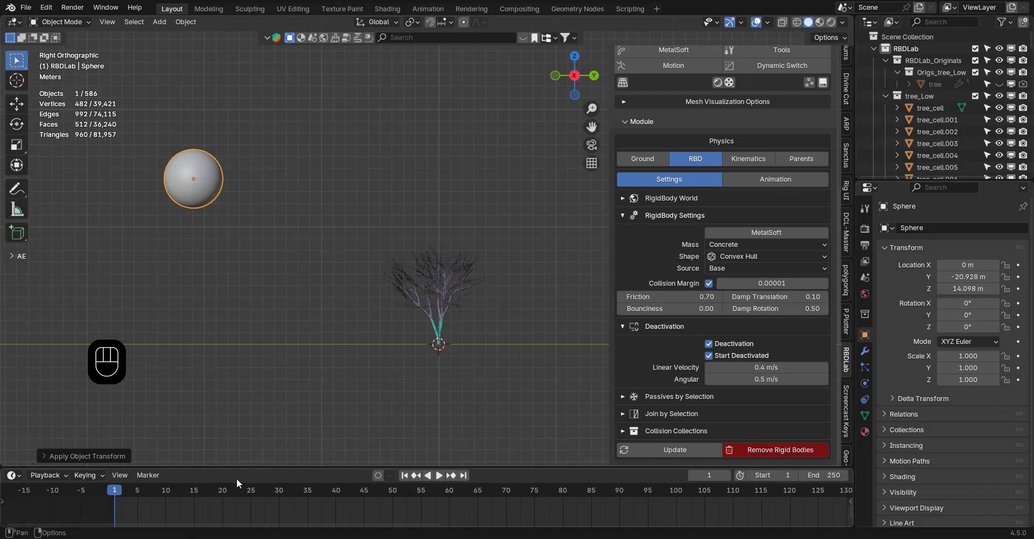
{"action": "left_click", "coordinate": [139, 492]}
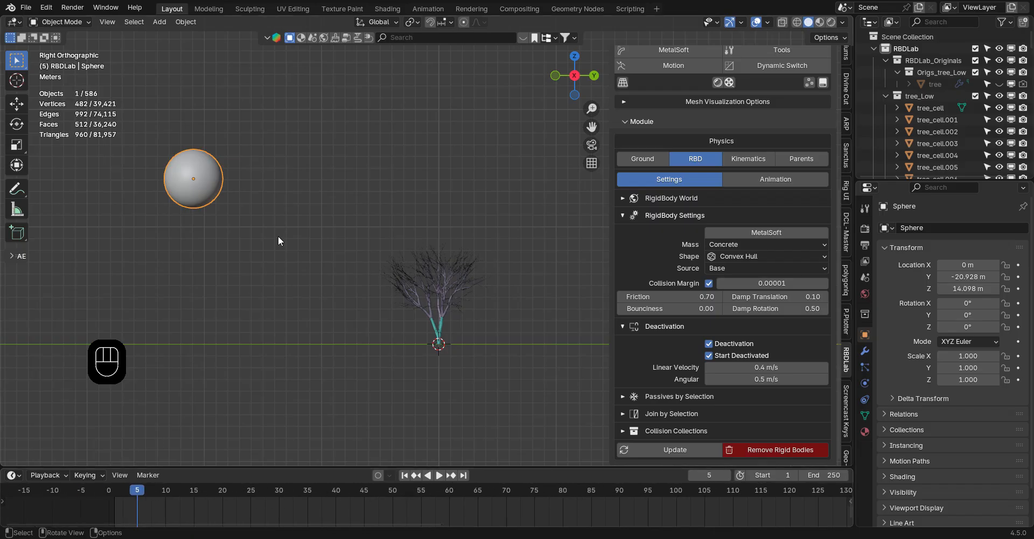
{"action": "key", "text": "k"}
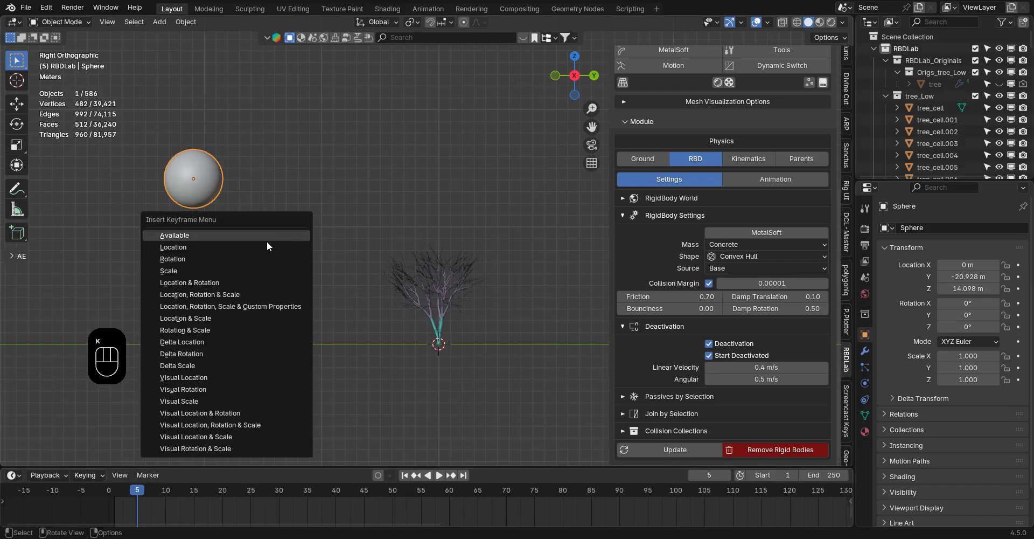
{"action": "left_click", "coordinate": [196, 284]}
At frame 15, move the sphere through the tree to about Y 4.15 m, Z 4.32 m and keyframe its location and rotation
{"action": "left_click_drag", "start_coordinate": [163, 493], "coordinate": [194, 497]}
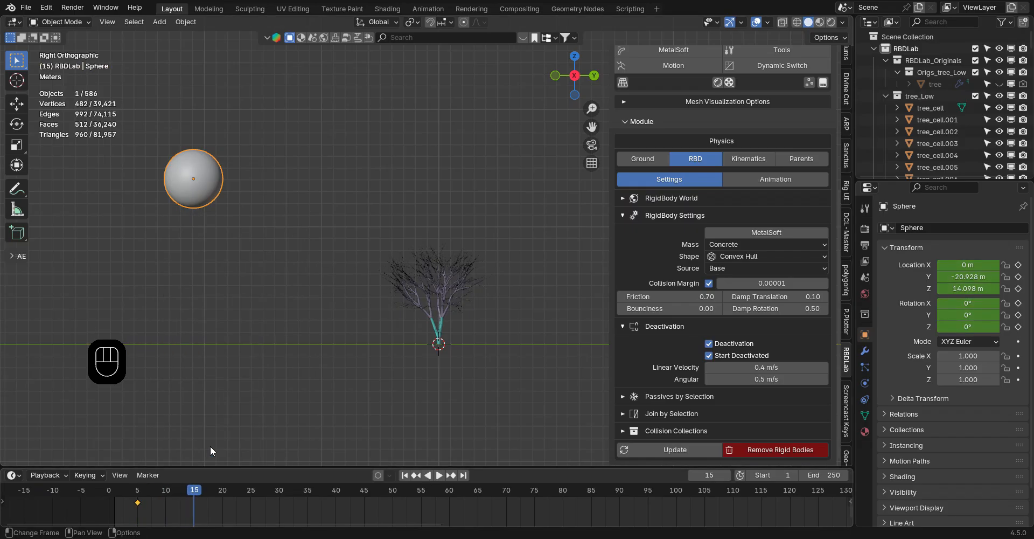
{"action": "key", "text": "g"}
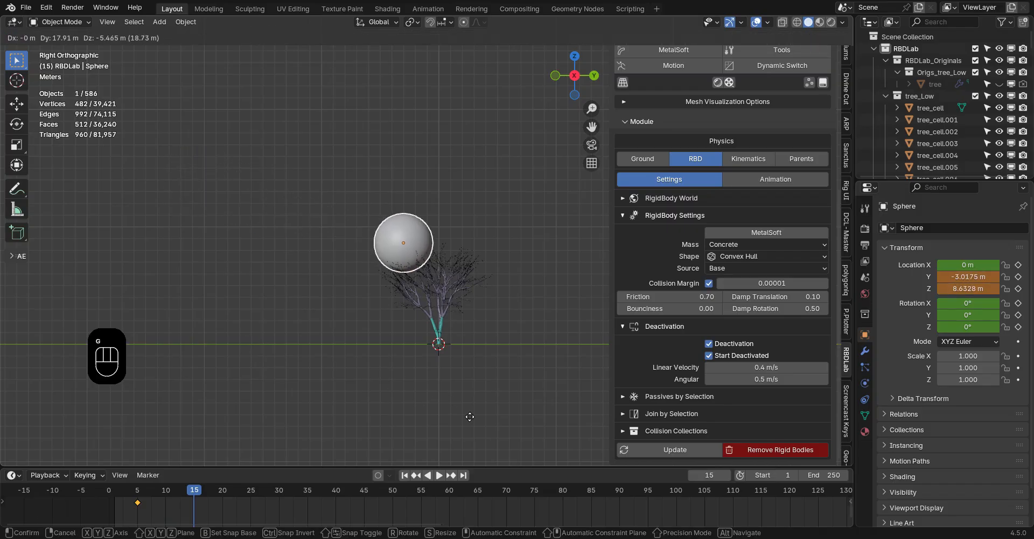
{"action": "left_click", "coordinate": [545, 458]}
{"action": "key", "text": "k"}
{"action": "left_click", "coordinate": [445, 366]}
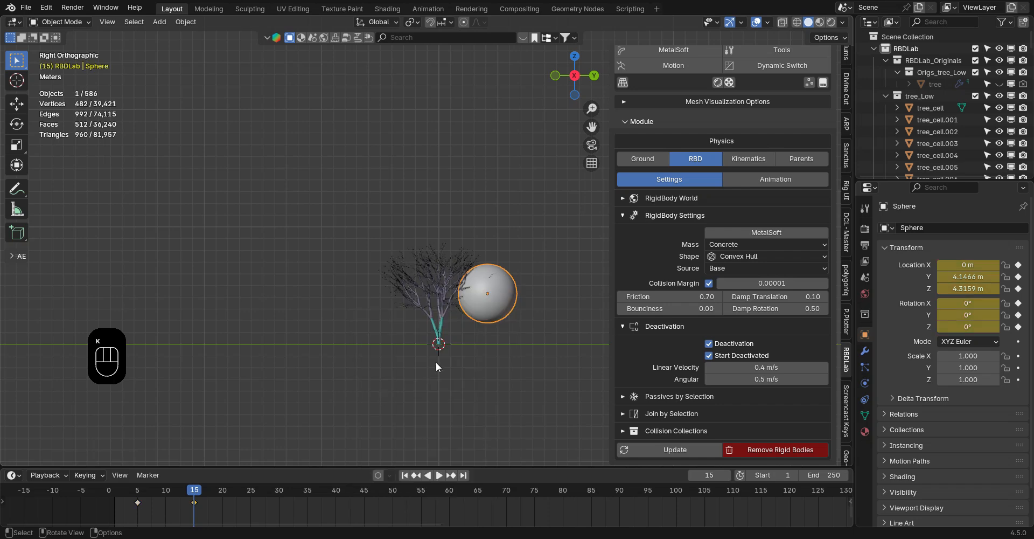
Set the interpolation of both sphere keyframes to Linear and review the sphere's motion toward the tree
{"action": "key", "text": "t"}
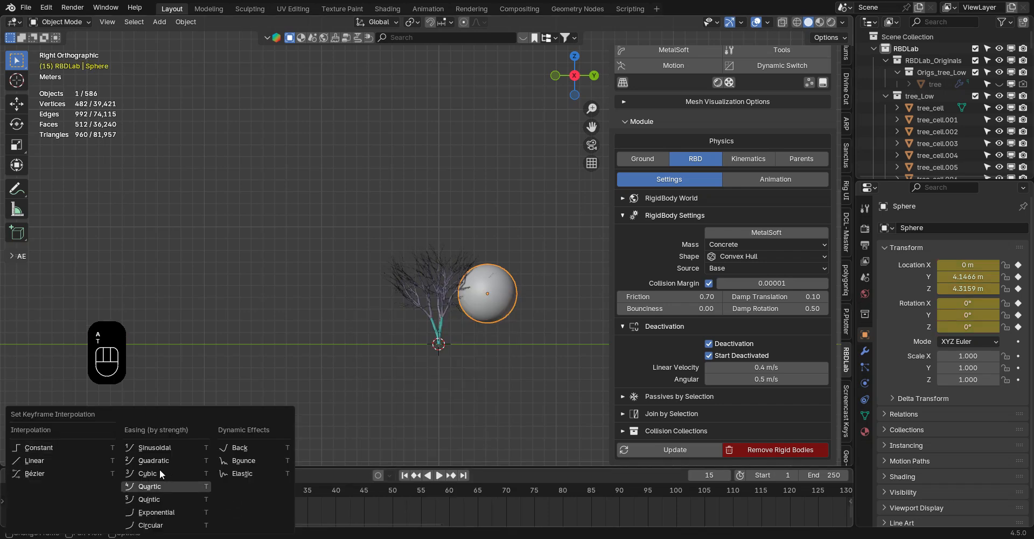
{"action": "left_click", "coordinate": [91, 462]}
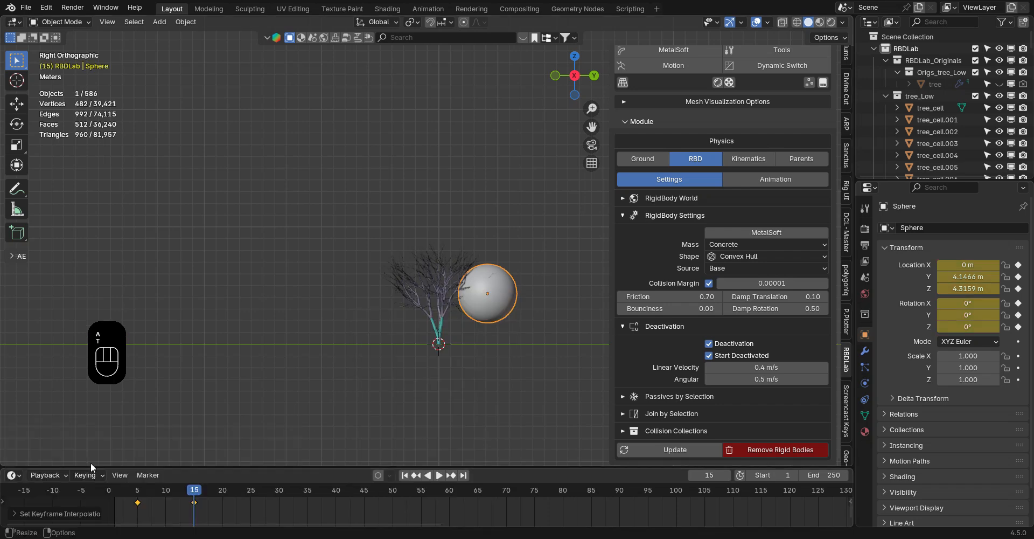
{"action": "left_click", "coordinate": [403, 476]}
{"action": "key", "text": "space"}
{"action": "key", "text": "space"}
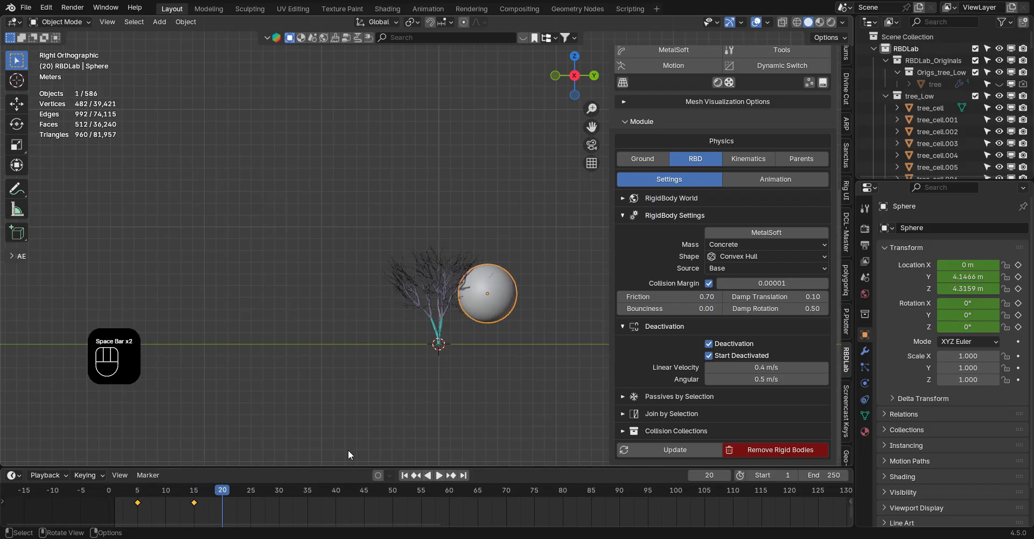
{"action": "left_click", "coordinate": [189, 490]}
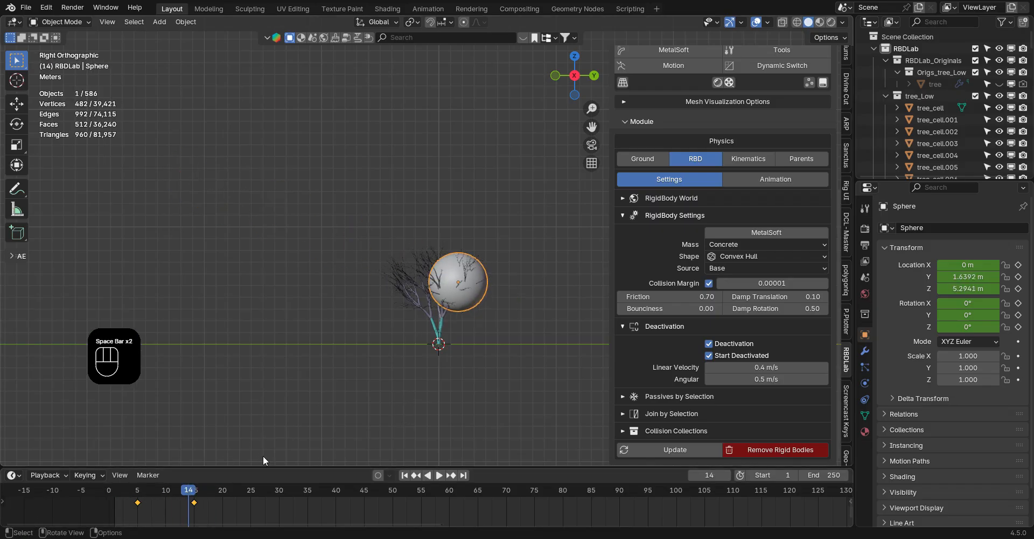
{"action": "key", "text": "Left"}
{"action": "key", "text": "Left"}
{"action": "key", "text": "Left"}
{"action": "key", "text": "Left"}
{"action": "key", "text": "Left"}
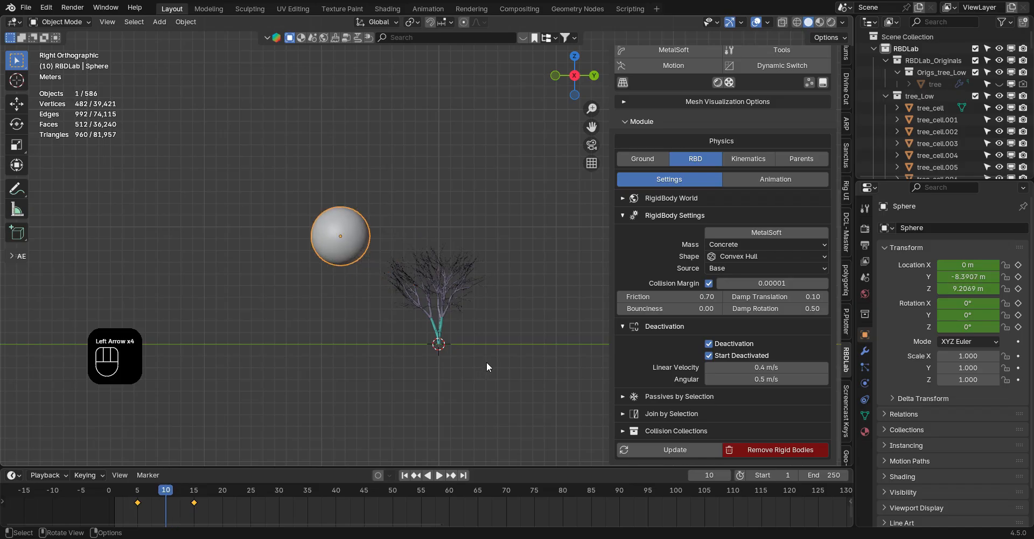
Add an Active rigid body to the sphere and test the simulation from the first frame
{"action": "left_click", "coordinate": [865, 351]}
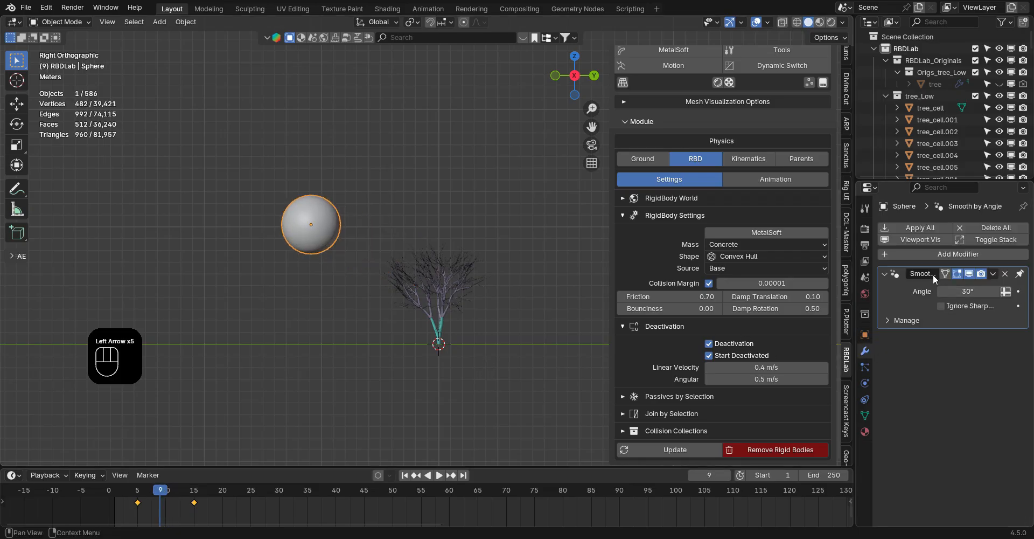
{"action": "left_click", "coordinate": [865, 384]}
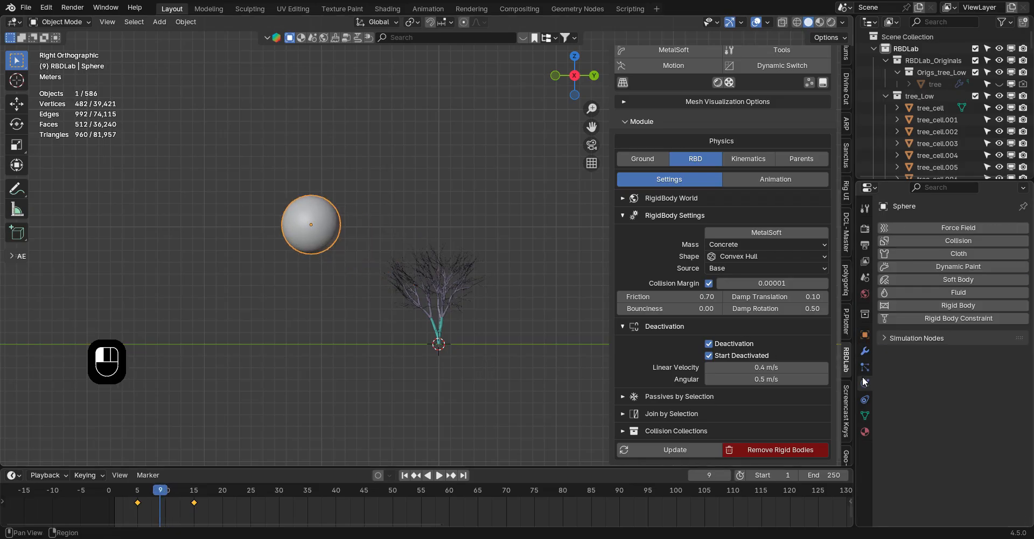
{"action": "left_click", "coordinate": [920, 303]}
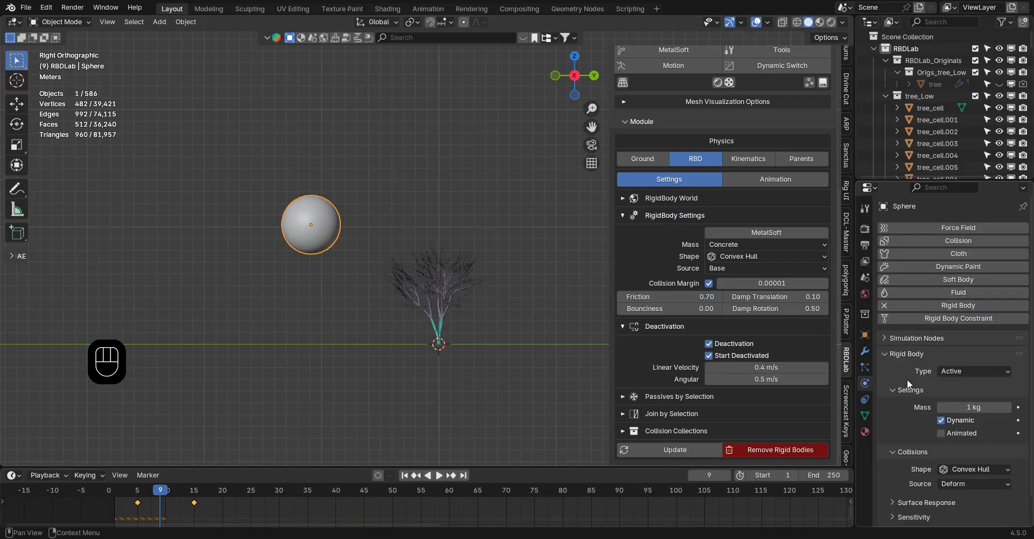
{"action": "key", "text": "space"}
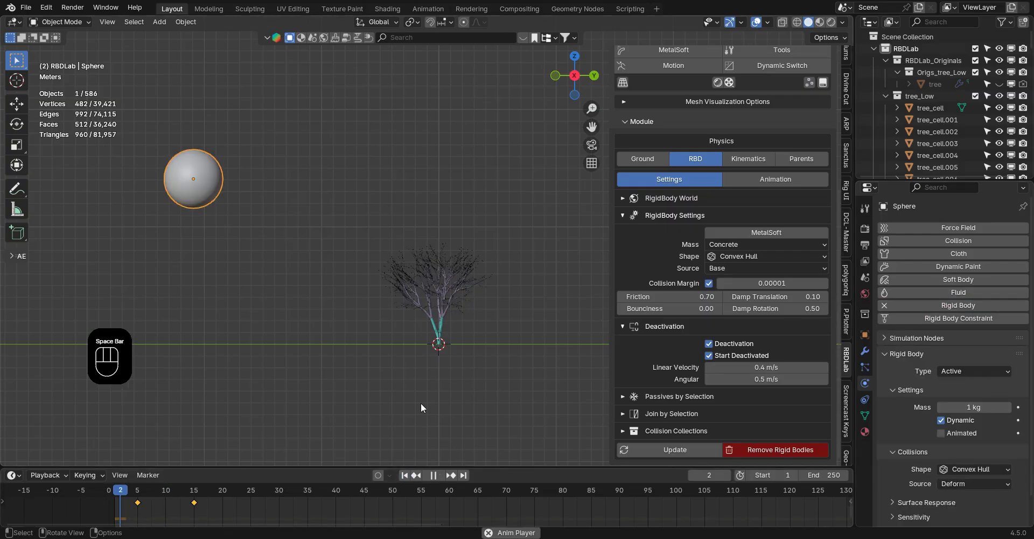
{"action": "key", "text": "space"}
{"action": "left_click", "coordinate": [403, 474]}
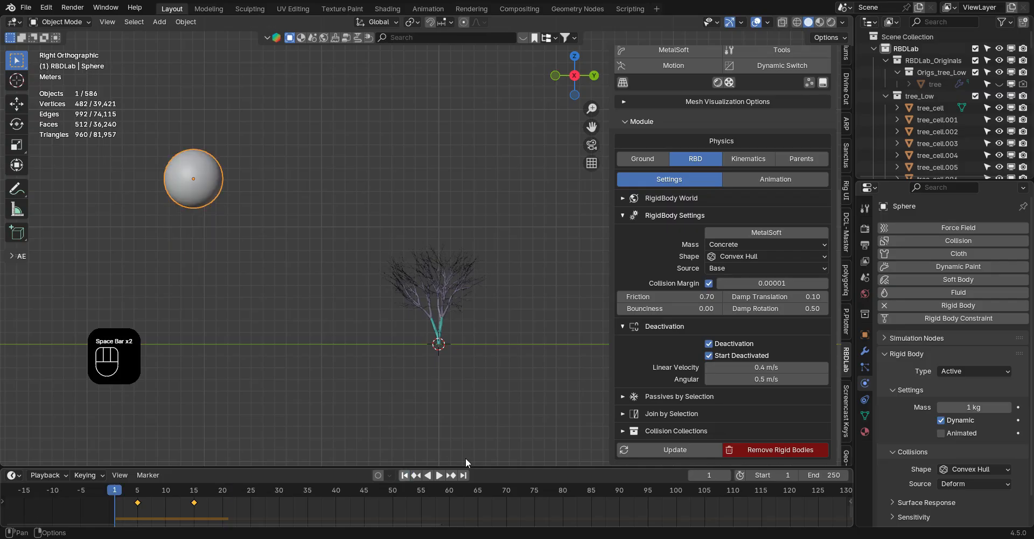
Enable the Animated option in the sphere's rigid body settings and play the simulation
{"action": "left_click", "coordinate": [943, 432]}
{"action": "key", "text": "space"}
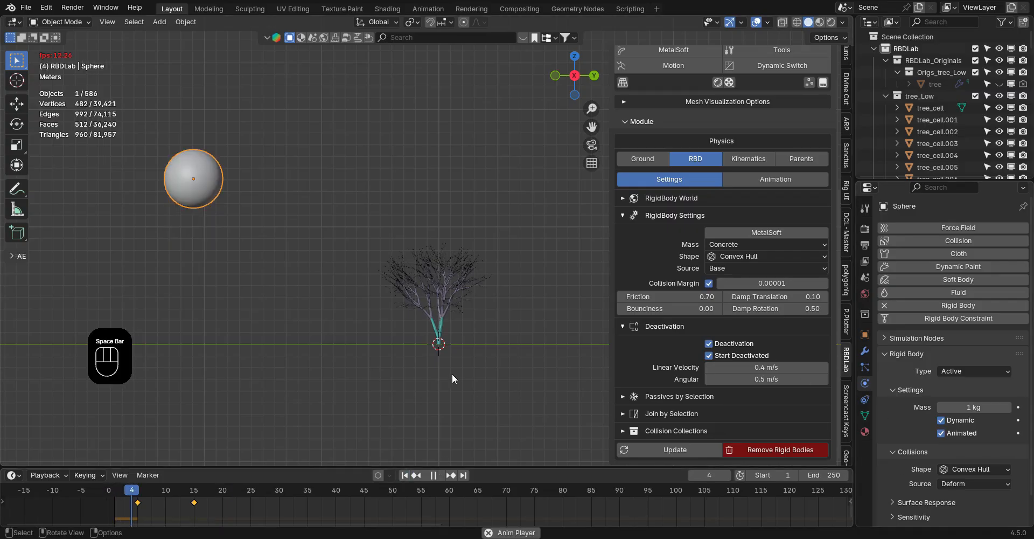
{"action": "key", "text": "space"}
{"action": "middle_click_drag", "start_coordinate": [451, 373], "coordinate": [493, 325]}
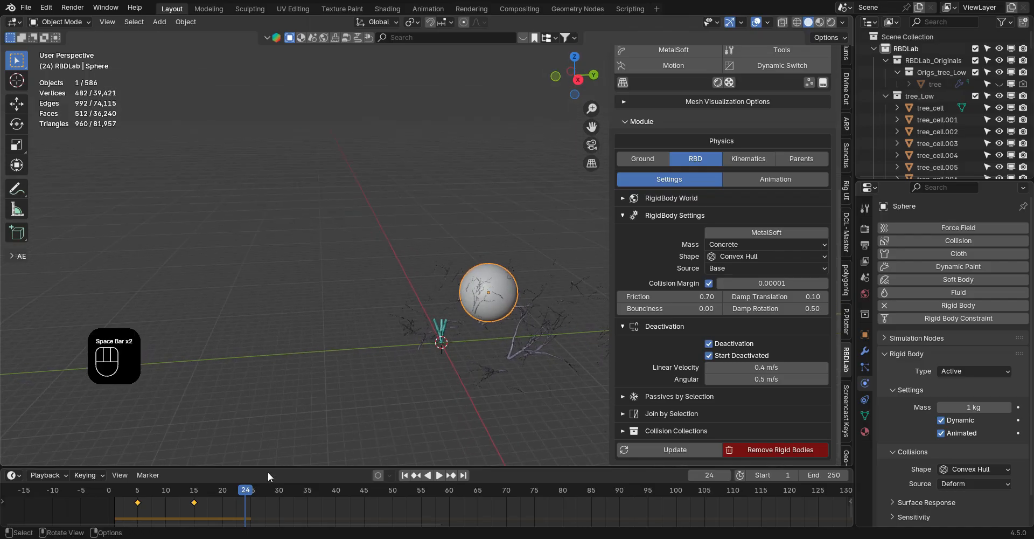
Slow the sphere by moving its final keyframe to frame 20, and replay the simulation from the start
{"action": "left_click_drag", "start_coordinate": [195, 502], "coordinate": [231, 504]}
{"action": "key", "text": "shift+Left"}
{"action": "key", "text": "space"}
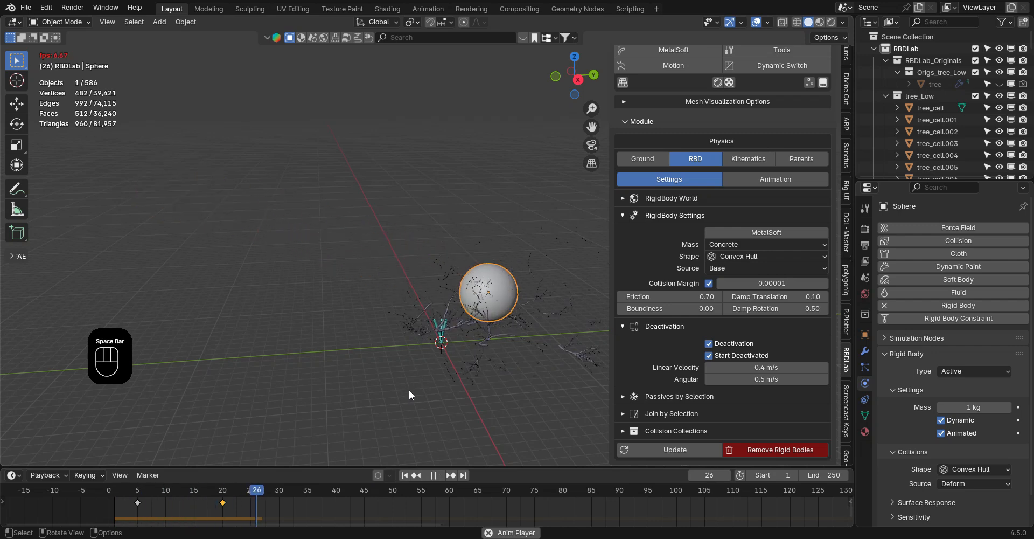
{"action": "key", "text": "space"}
Keyframe the sphere's rigid body Animated option on at frame 12 and off at frame 13
{"action": "left_click_drag", "start_coordinate": [223, 500], "coordinate": [211, 497]}
{"action": "left_click", "coordinate": [579, 80]}
{"action": "key", "text": "Left"}
{"action": "key", "text": "Left"}
{"action": "key", "text": "Left"}
{"action": "key", "text": "Left"}
{"action": "key", "text": "Left"}
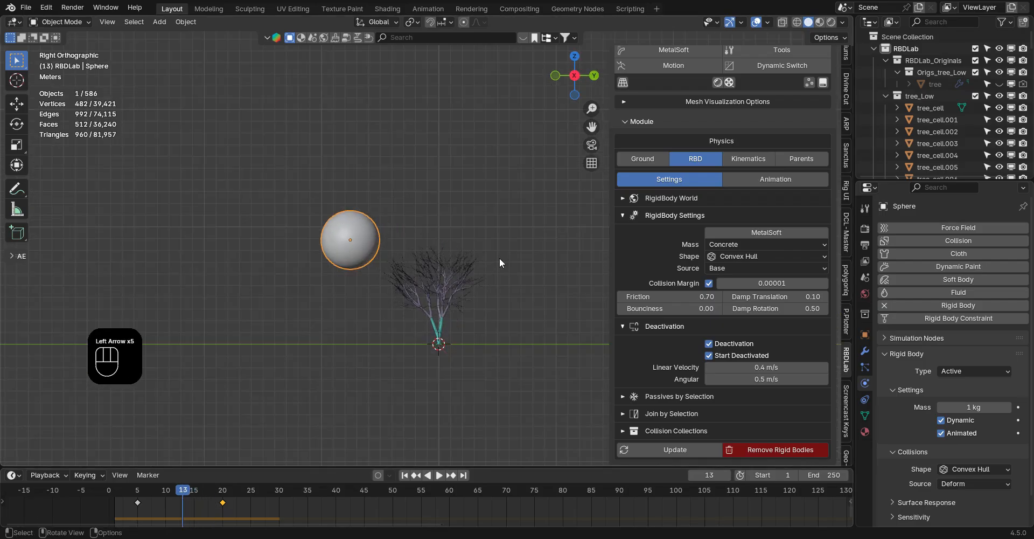
{"action": "key", "text": "Left"}
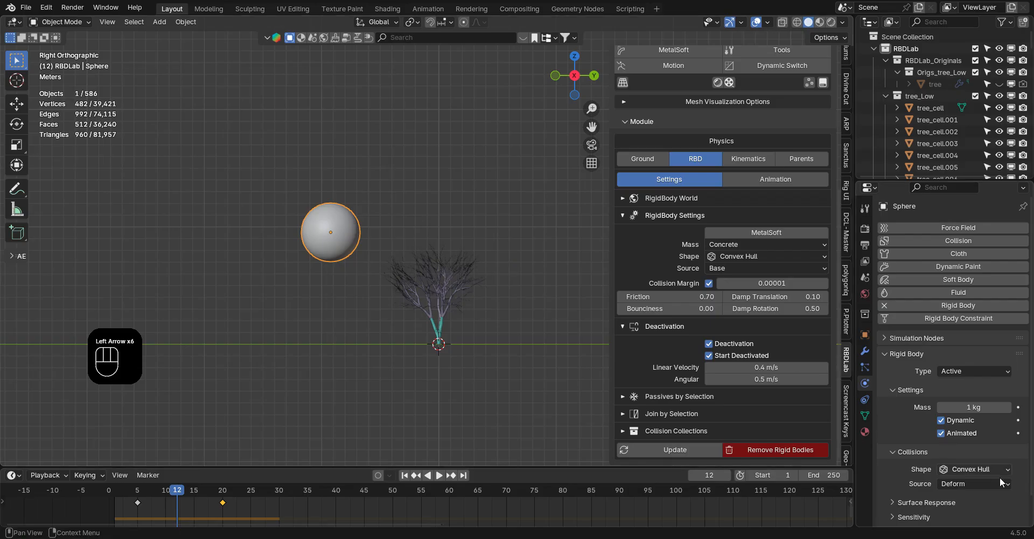
{"action": "left_click", "coordinate": [1018, 434]}
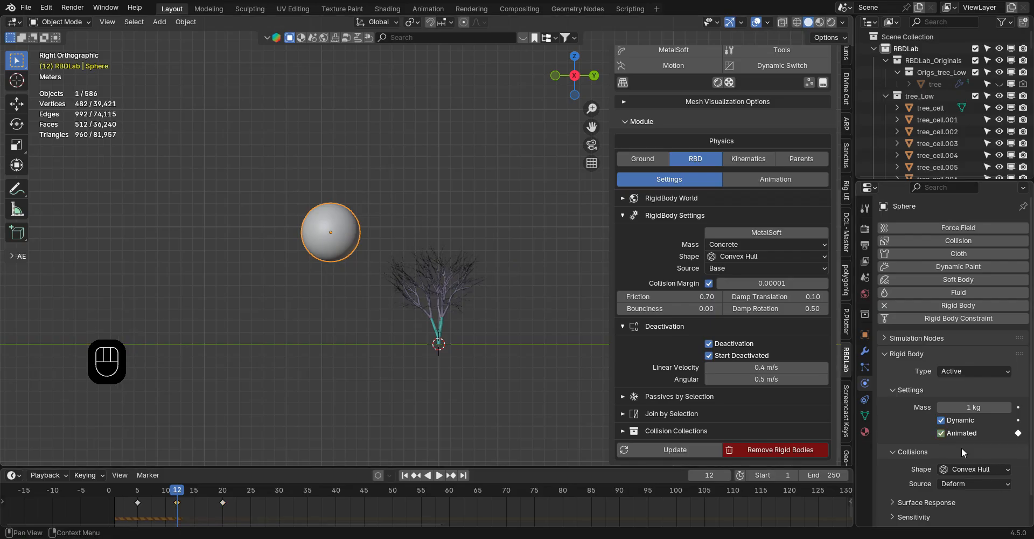
{"action": "key", "text": "Right"}
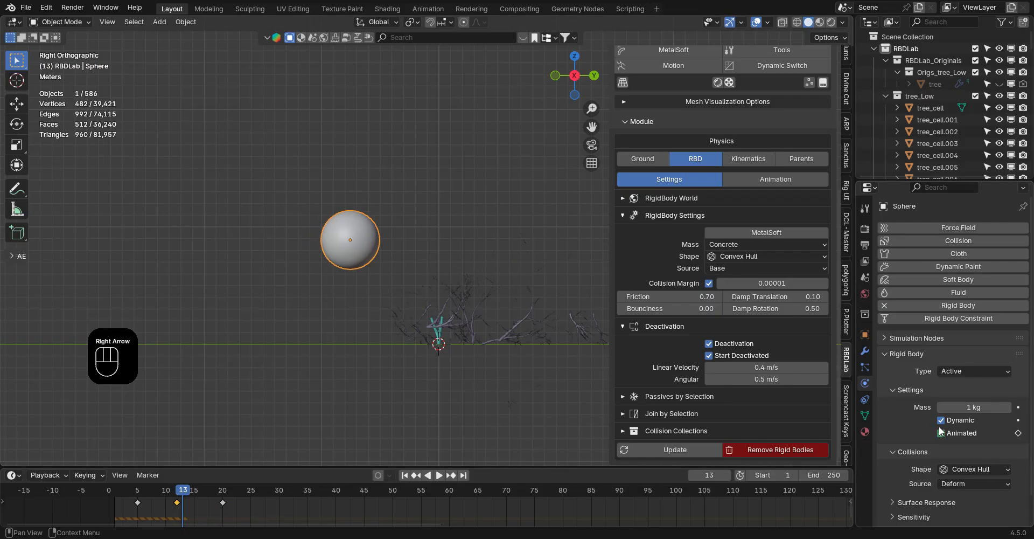
{"action": "left_click", "coordinate": [997, 434]}
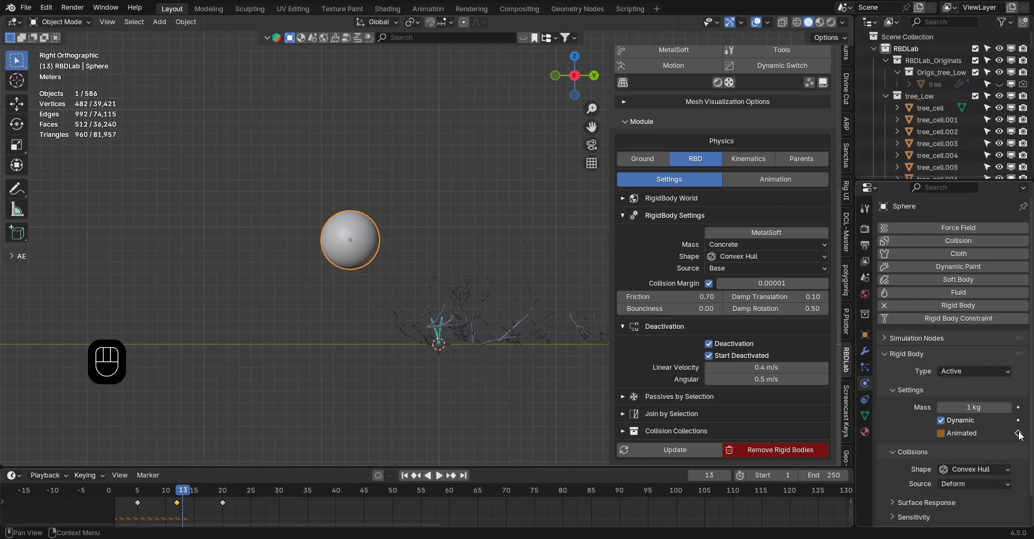
Play the simulation from the start twice to check how the released sphere hits the tree
{"action": "key", "text": "shift+Left"}
{"action": "key", "text": "space"}
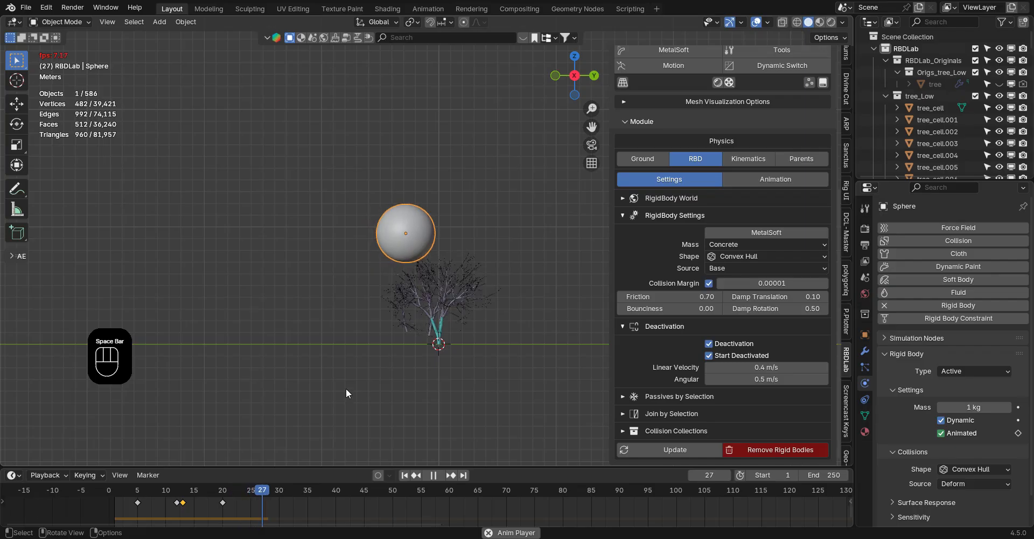
{"action": "key", "text": "space"}
{"action": "middle_click_drag", "start_coordinate": [435, 305], "coordinate": [451, 327]}
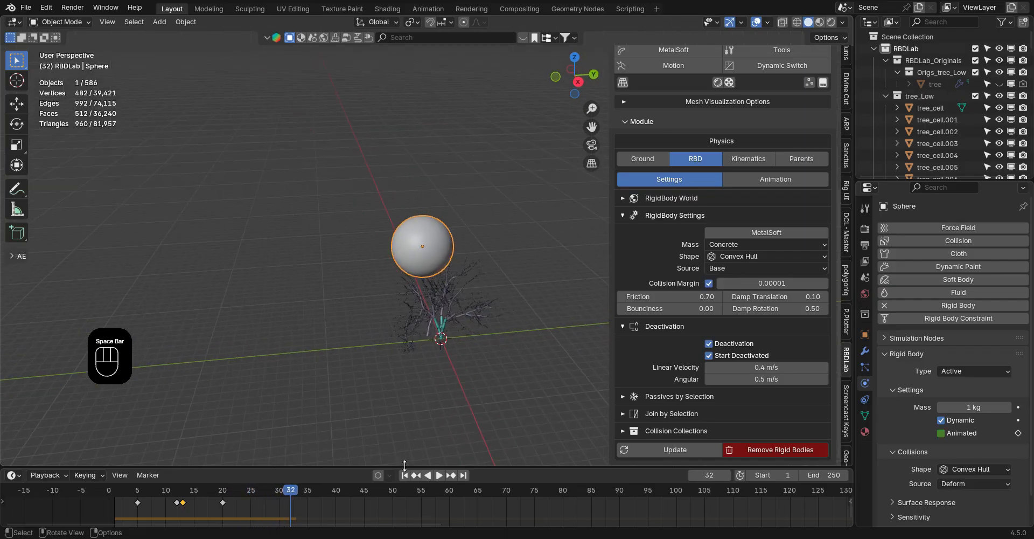
{"action": "left_click", "coordinate": [405, 475]}
{"action": "key", "text": "space"}
{"action": "key", "text": "space"}
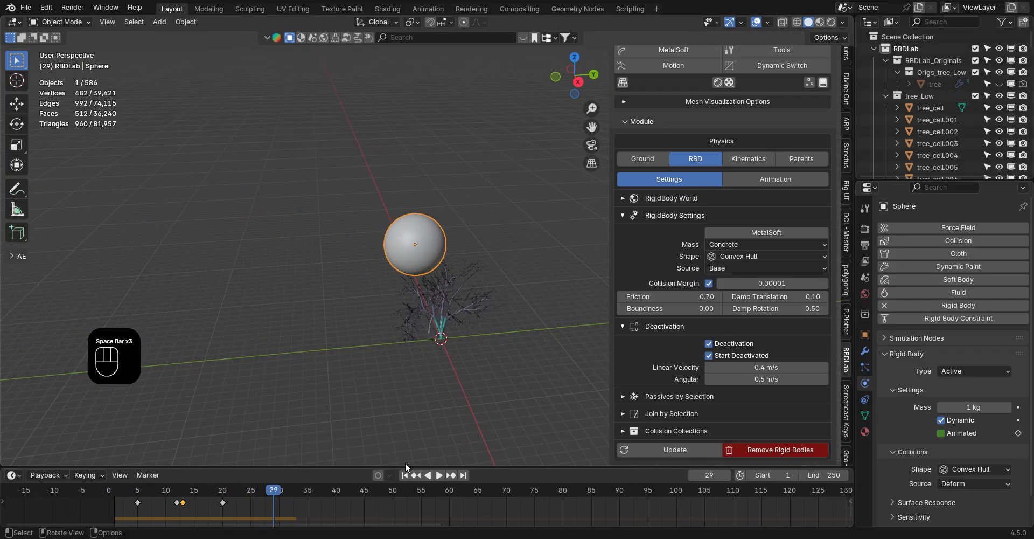
Set the sphere's rigid body mass to 1000 kg and play the simulation in the right view
{"action": "left_click", "coordinate": [405, 475]}
{"action": "left_click", "coordinate": [963, 406]}
{"action": "type", "text": "1000"}
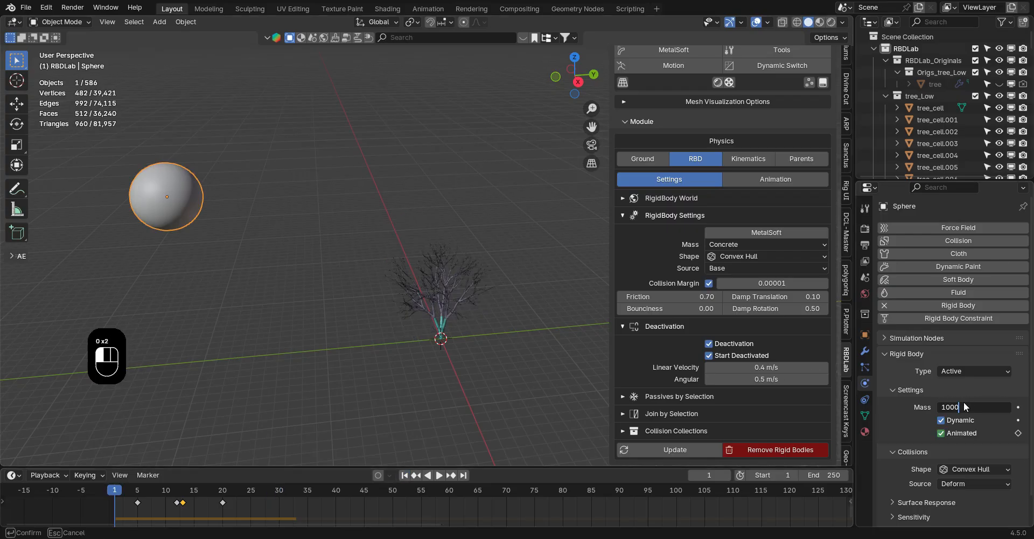
{"action": "key", "text": "Return"}
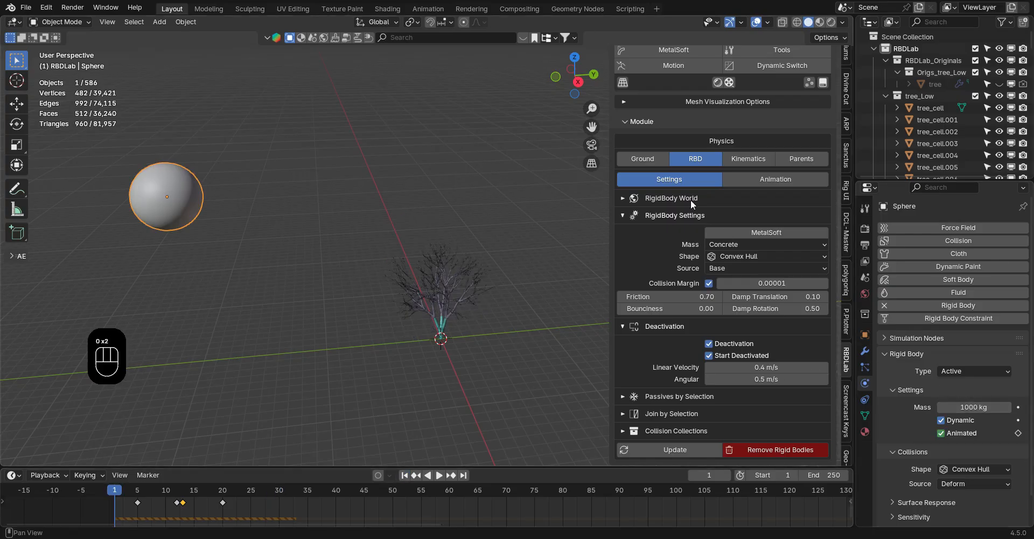
{"action": "left_click", "coordinate": [579, 85]}
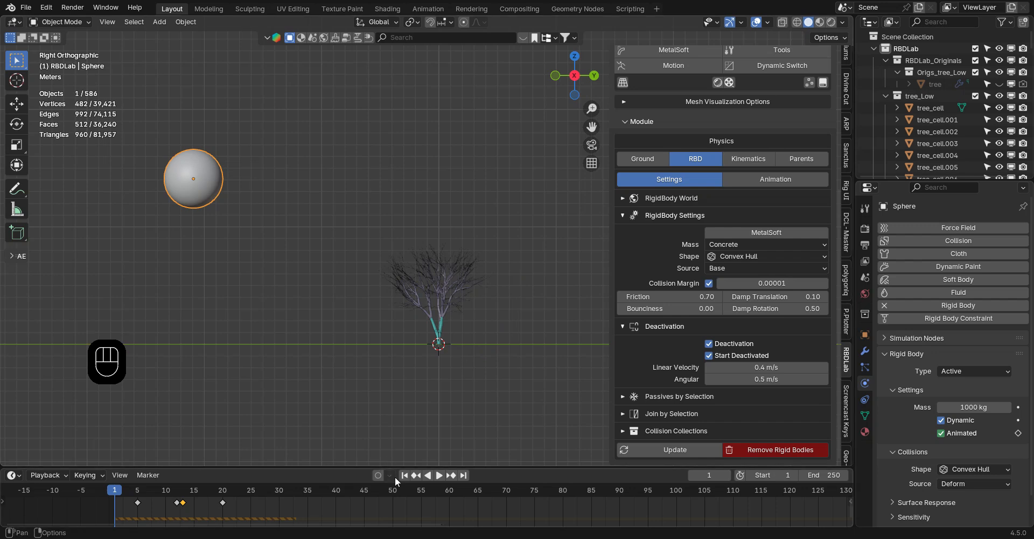
{"action": "key", "text": "space"}
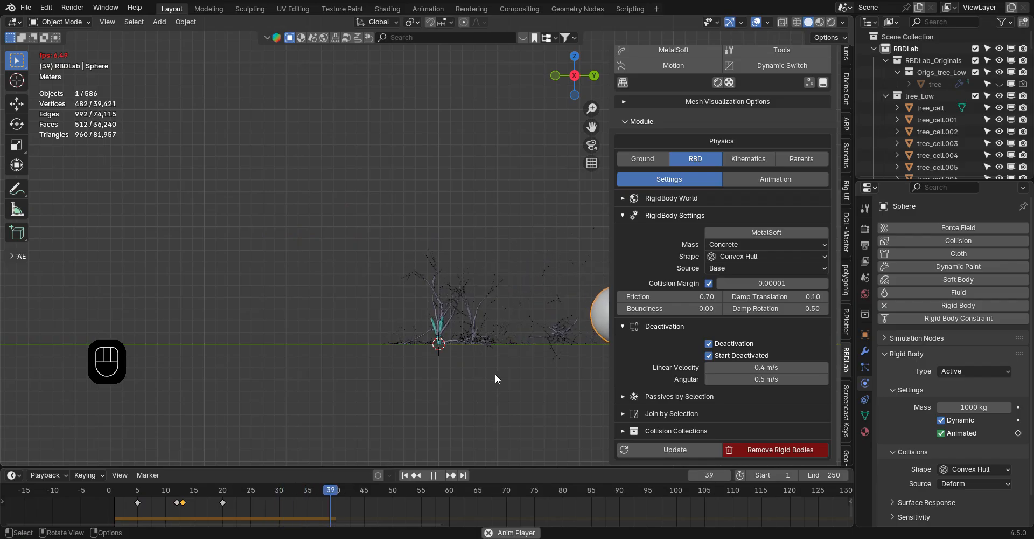
{"action": "key", "text": "space"}
Replay the simulation in a closer perspective view to examine how the branches break apart
{"action": "middle_click_drag", "start_coordinate": [496, 374], "coordinate": [505, 366]}
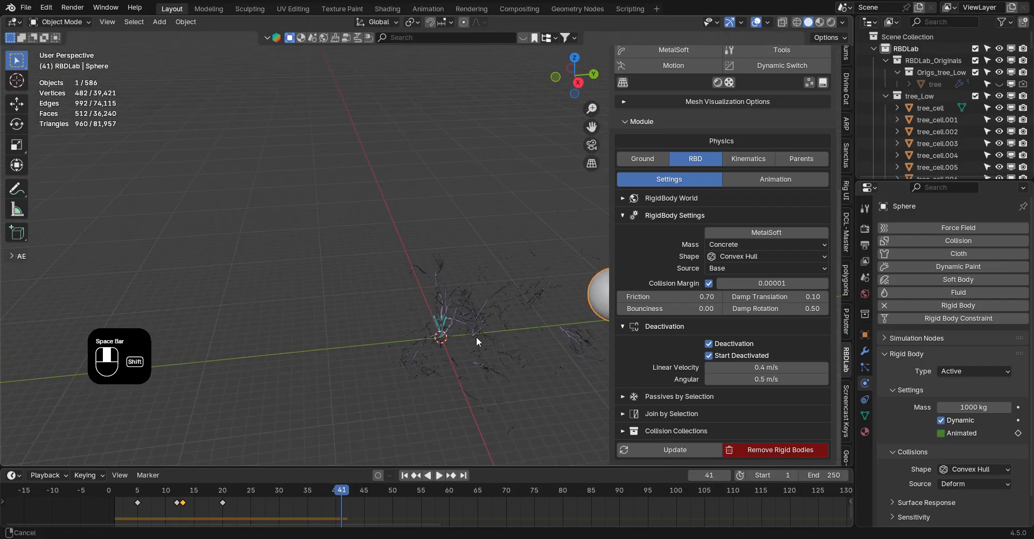
{"action": "middle_click_drag", "start_coordinate": [476, 336], "coordinate": [393, 329], "text": "shift"}
{"action": "middle_click_drag", "start_coordinate": [395, 296], "coordinate": [388, 456], "text": "ctrl"}
{"action": "key", "text": "shift+Left"}
{"action": "key", "text": "space"}
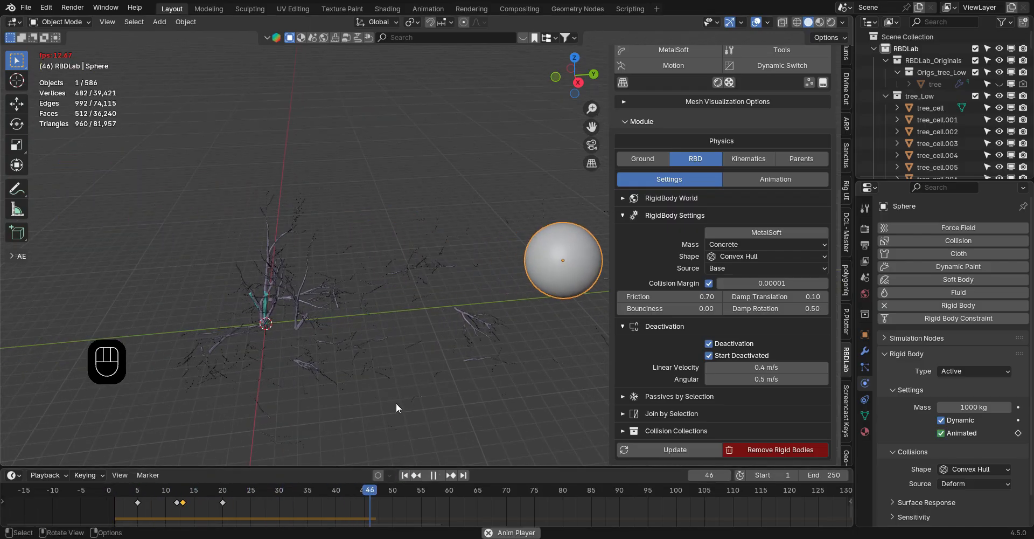
{"action": "key", "text": "space"}
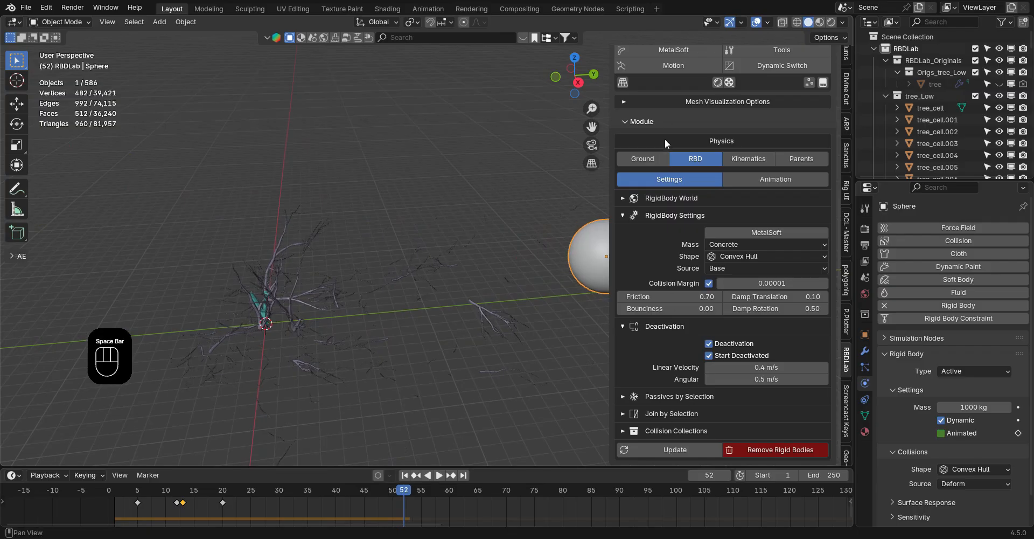
Set the strength of the Fixed tree_Low constraints to 800, update them and replay the simulation
{"action": "scroll", "coordinate": [665, 162], "scroll_direction": "up", "scroll_amount": 10}
{"action": "left_click", "coordinate": [667, 245]}
{"action": "scroll", "coordinate": [674, 372], "scroll_direction": "down", "scroll_amount": 8}
{"action": "left_click", "coordinate": [697, 410]}
{"action": "type", "text": "800"}
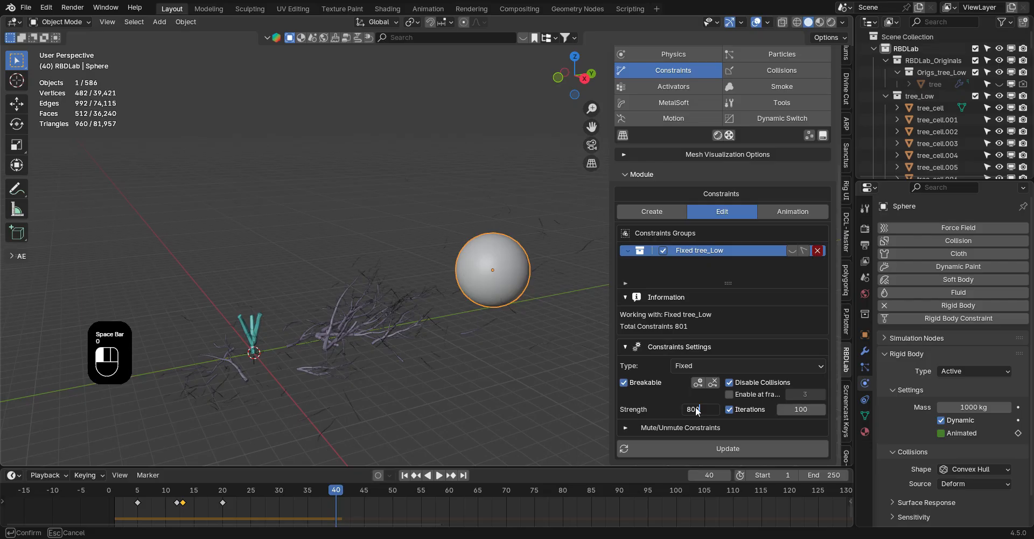
{"action": "key", "text": "Return"}
{"action": "left_click", "coordinate": [711, 447]}
{"action": "key", "text": "space"}
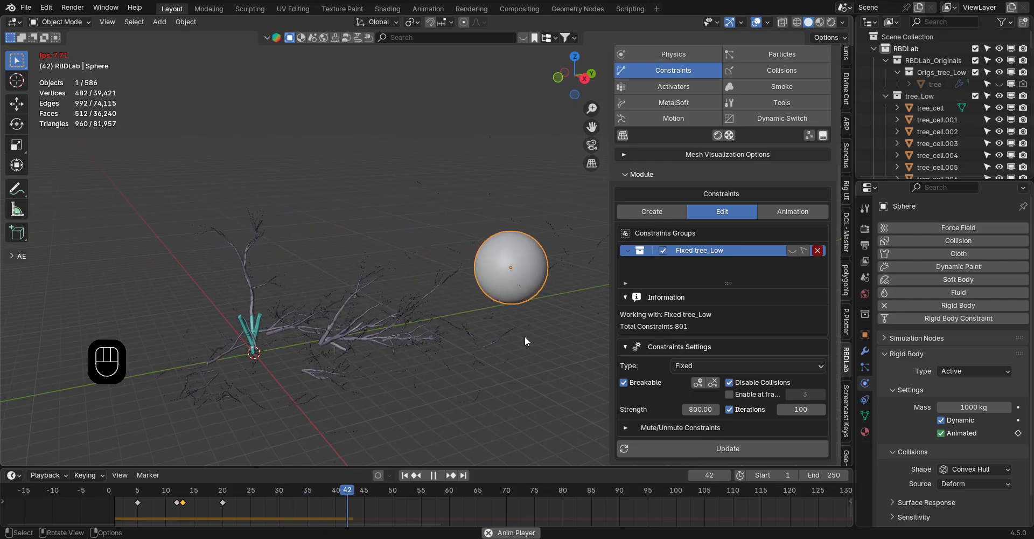
{"action": "key", "text": "space"}
Save the file and replay the simulation from a raised view, returning to the first frame
{"action": "middle_click_drag", "start_coordinate": [477, 317], "coordinate": [451, 356]}
{"action": "key", "text": "ctrl+s"}
{"action": "key", "text": "space"}
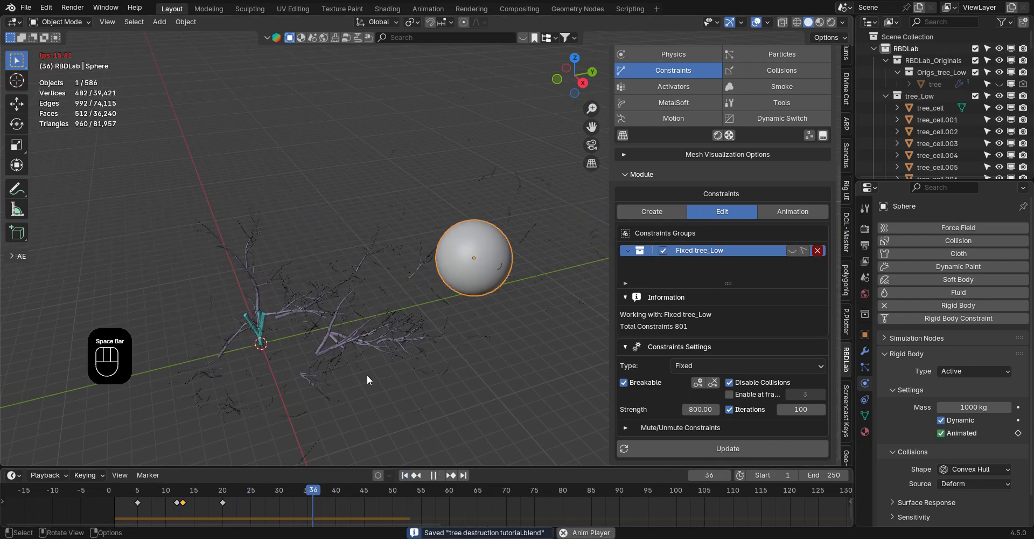
{"action": "key", "text": "space"}
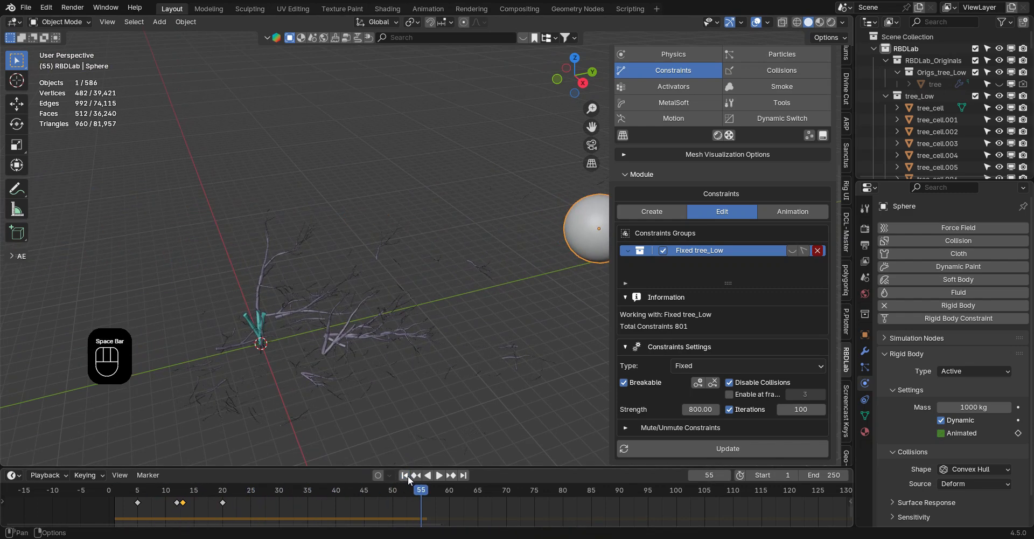
{"action": "left_click", "coordinate": [405, 475]}
Set the scene's end frame and the rigid body bake's Frame End to 150 in RBDLab's Bake/Export module
{"action": "middle_click_drag", "start_coordinate": [374, 403], "coordinate": [377, 377]}
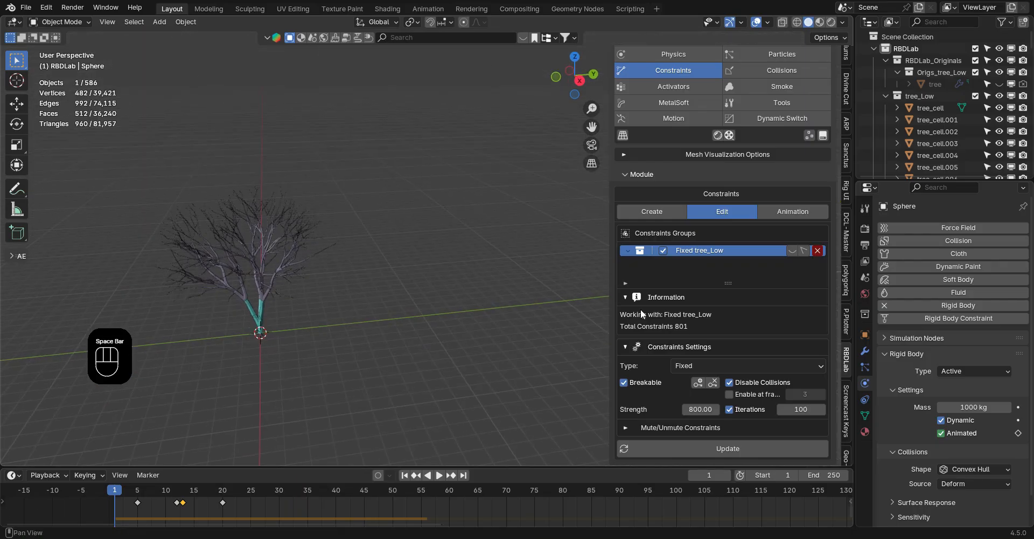
{"action": "scroll", "coordinate": [733, 319], "scroll_direction": "up", "scroll_amount": 5}
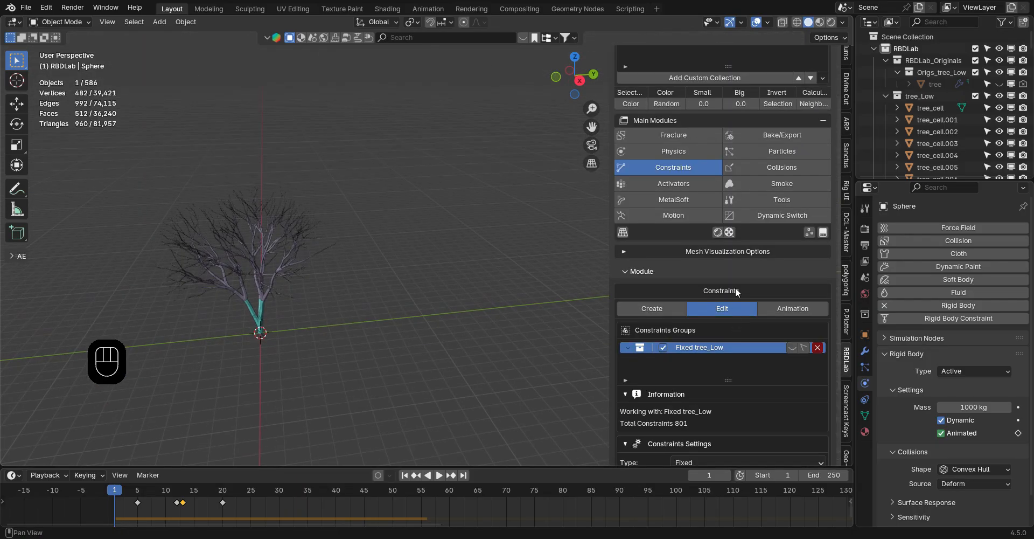
{"action": "left_click", "coordinate": [785, 133]}
{"action": "left_click", "coordinate": [829, 475]}
{"action": "type", "text": "150"}
{"action": "key", "text": "Return"}
{"action": "left_click", "coordinate": [754, 371]}
{"action": "type", "text": "150"}
{"action": "key", "text": "Return"}
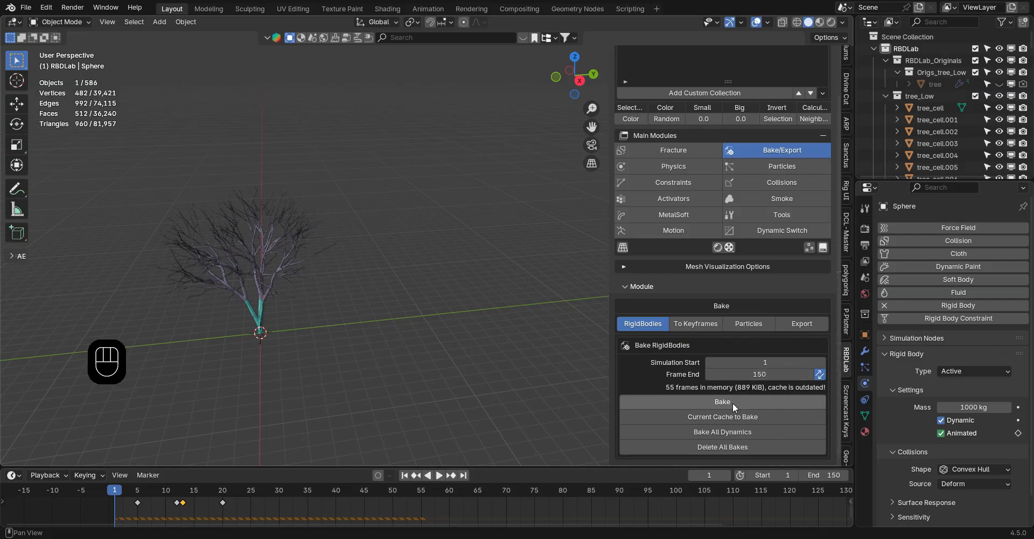
Bake the rigid bodies over frames 1 to 150 and play back the baked simulation, returning to the first frame
{"action": "left_click", "coordinate": [714, 401]}
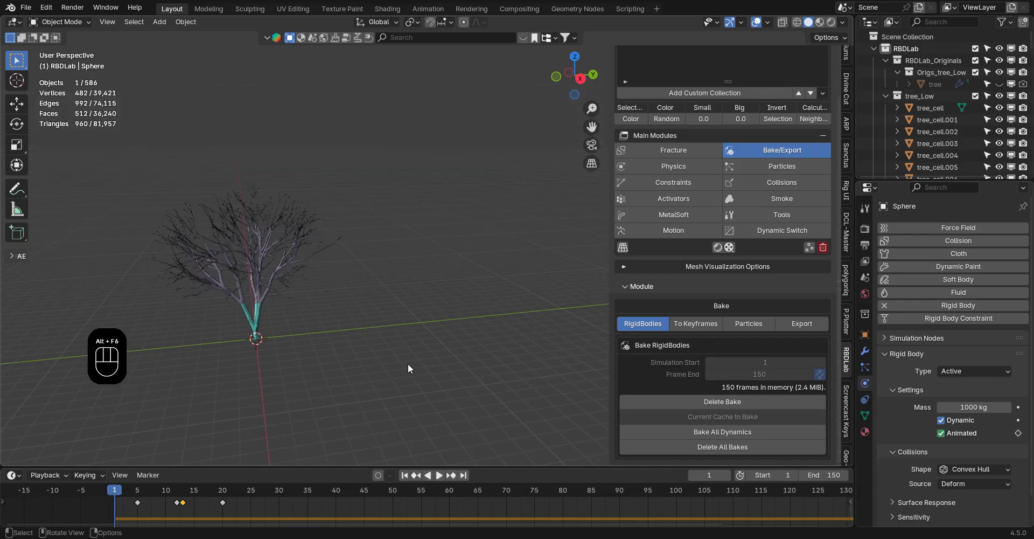
{"action": "key", "text": "space"}
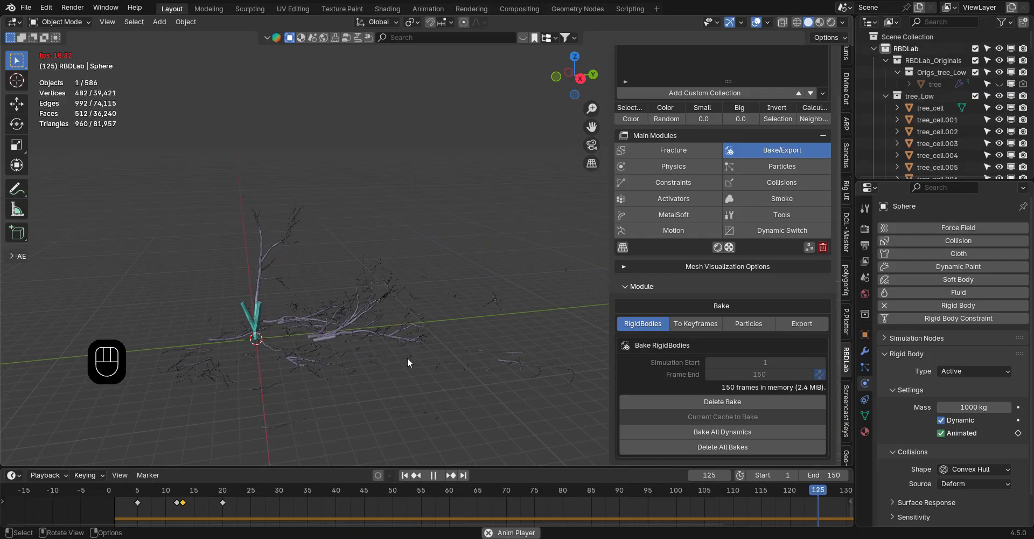
{"action": "key", "text": "space"}
{"action": "left_click", "coordinate": [387, 432]}
Add a plane and move it along the X axis well away from the tree
{"action": "middle_click_drag", "start_coordinate": [314, 343], "coordinate": [396, 280], "text": "ctrl"}
{"action": "left_click", "coordinate": [396, 280]}
{"action": "middle_click_drag", "start_coordinate": [396, 281], "coordinate": [384, 310]}
{"action": "key", "text": "shift+a"}
{"action": "mouse_move", "coordinate": [388, 285]}
{"action": "left_click", "coordinate": [433, 279]}
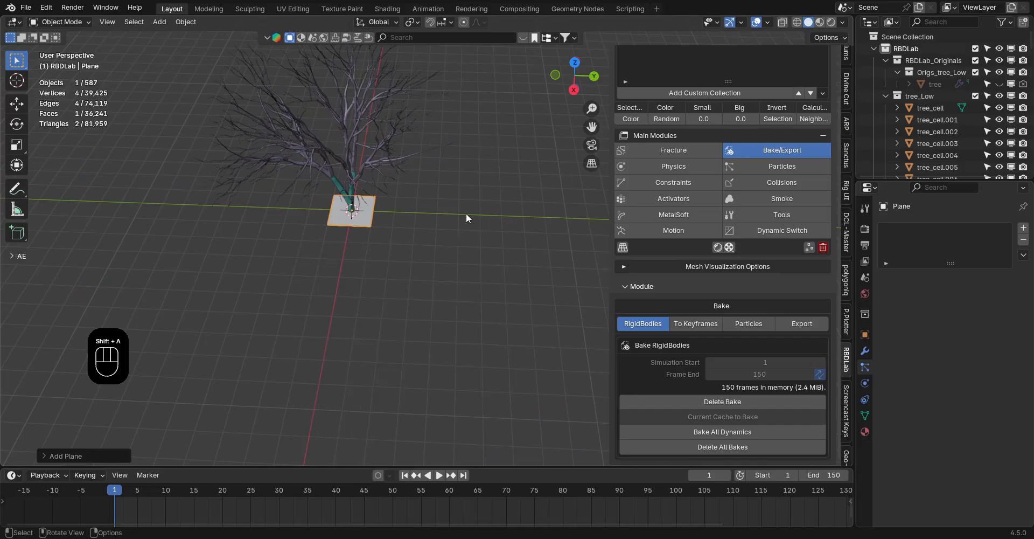
{"action": "key", "text": "g"}
{"action": "key", "text": "x"}
{"action": "left_click", "coordinate": [428, 403]}
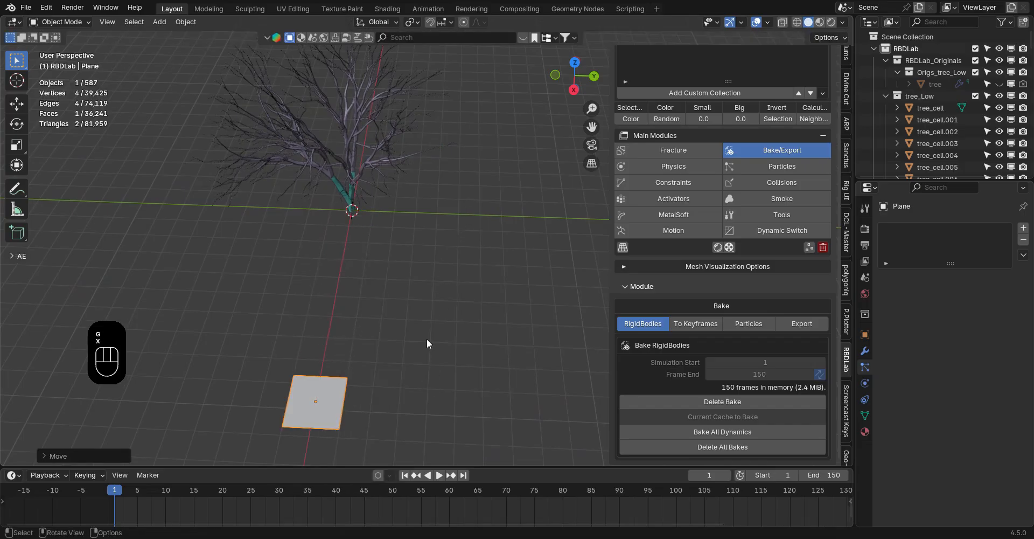
{"action": "scroll", "coordinate": [426, 329], "scroll_direction": "down", "scroll_amount": 5}
{"action": "key", "text": "g"}
{"action": "key", "text": "x"}
{"action": "left_click", "coordinate": [417, 429]}
In Edit Mode from the top view, delete the plane's two upper vertices, keeping only the lower edge
{"action": "key", "text": "KP_Decimal"}
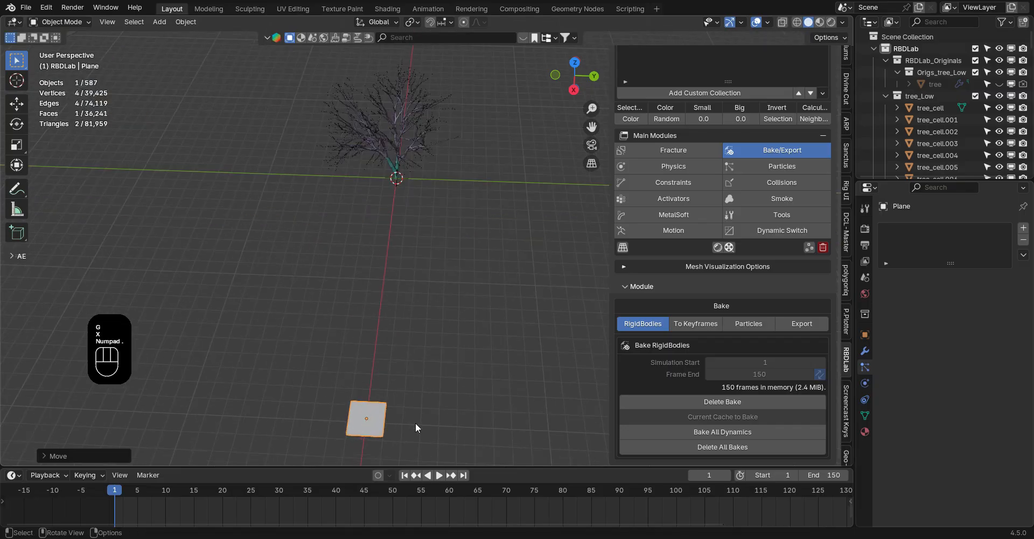
{"action": "middle_click_drag", "start_coordinate": [435, 366], "coordinate": [380, 380]}
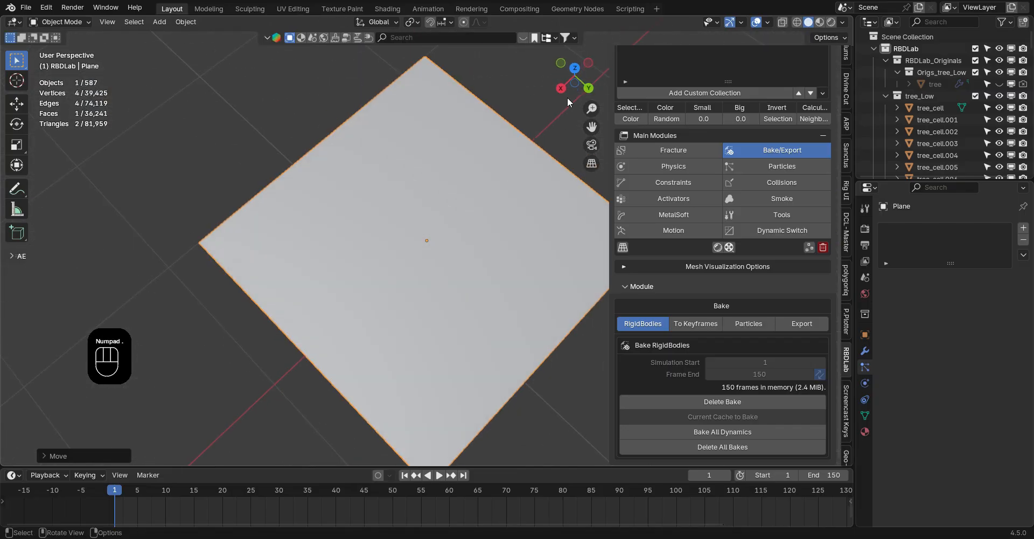
{"action": "left_click", "coordinate": [575, 69]}
{"action": "scroll", "coordinate": [495, 247], "scroll_direction": "down", "scroll_amount": 3}
{"action": "key", "text": "Tab"}
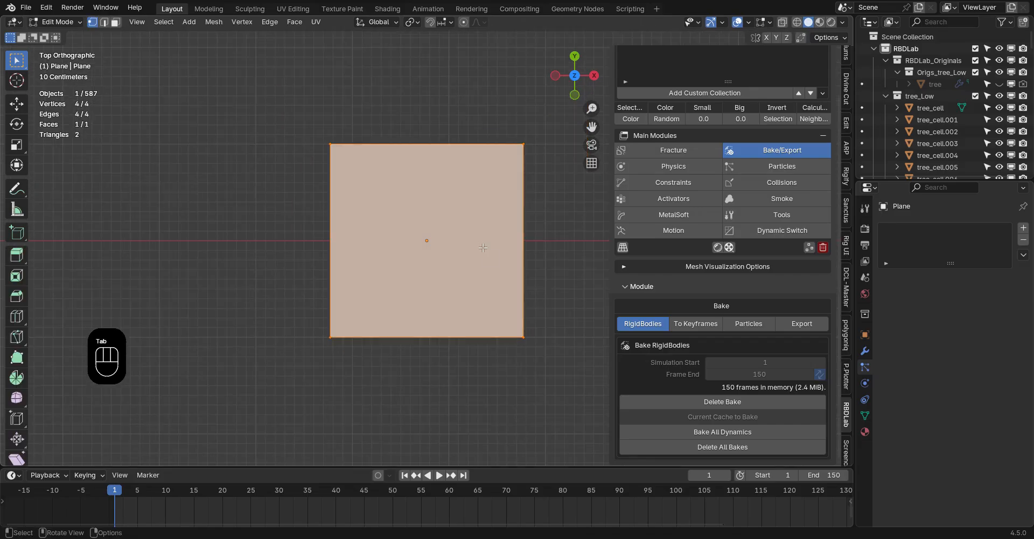
{"action": "left_click_drag", "start_coordinate": [300, 115], "coordinate": [539, 185]}
{"action": "key", "text": "Delete"}
{"action": "left_click", "coordinate": [515, 189]}
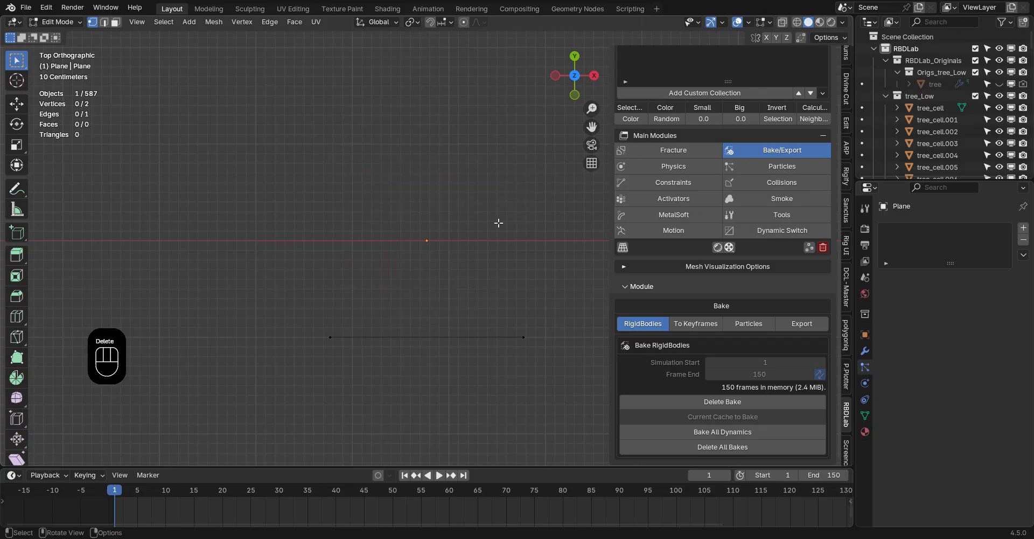
Move the two remaining vertices closer together to form a short starting edge near the base of the leaf
{"action": "left_click_drag", "start_coordinate": [321, 319], "coordinate": [344, 363]}
{"action": "key", "text": "g"}
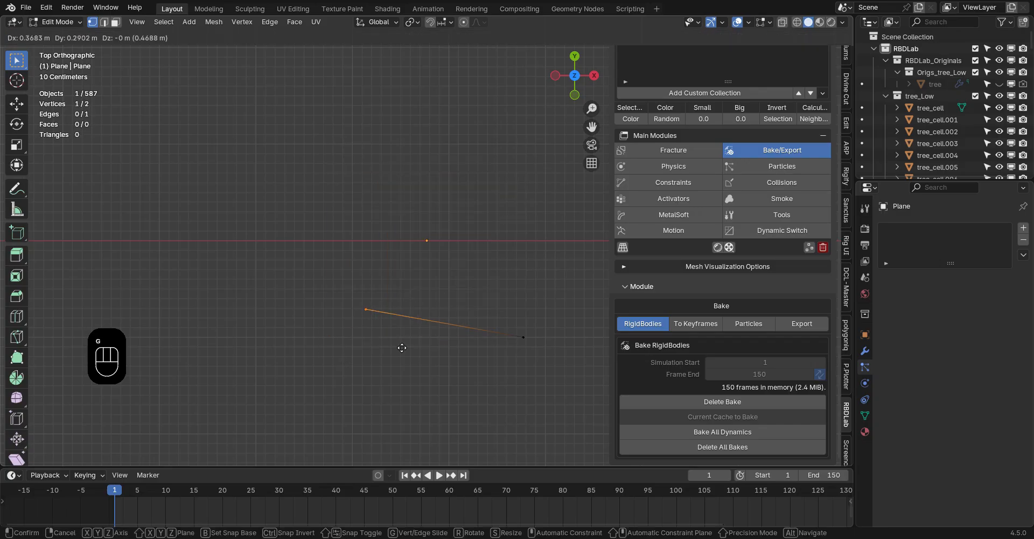
{"action": "left_click", "coordinate": [456, 345]}
{"action": "left_click_drag", "start_coordinate": [465, 308], "coordinate": [507, 356]}
{"action": "key", "text": "g"}
{"action": "left_click", "coordinate": [372, 339]}
Extrude a chain of vertices from the short edge to trace an oval leaf outline with pointed tips at both ends
{"action": "key", "text": "e"}
{"action": "left_click", "coordinate": [395, 297]}
{"action": "key", "text": "e"}
{"action": "left_click", "coordinate": [415, 256]}
{"action": "key", "text": "e"}
{"action": "left_click", "coordinate": [415, 212]}
{"action": "key", "text": "e"}
{"action": "left_click", "coordinate": [398, 173]}
{"action": "key", "text": "e"}
{"action": "left_click", "coordinate": [345, 167]}
{"action": "key", "text": "e"}
{"action": "left_click", "coordinate": [325, 194]}
{"action": "key", "text": "e"}
{"action": "left_click", "coordinate": [308, 232]}
{"action": "key", "text": "e"}
{"action": "left_click", "coordinate": [302, 264]}
{"action": "key", "text": "e"}
{"action": "key", "text": "e"}
{"action": "left_click", "coordinate": [358, 362]}
{"action": "key", "text": "e"}
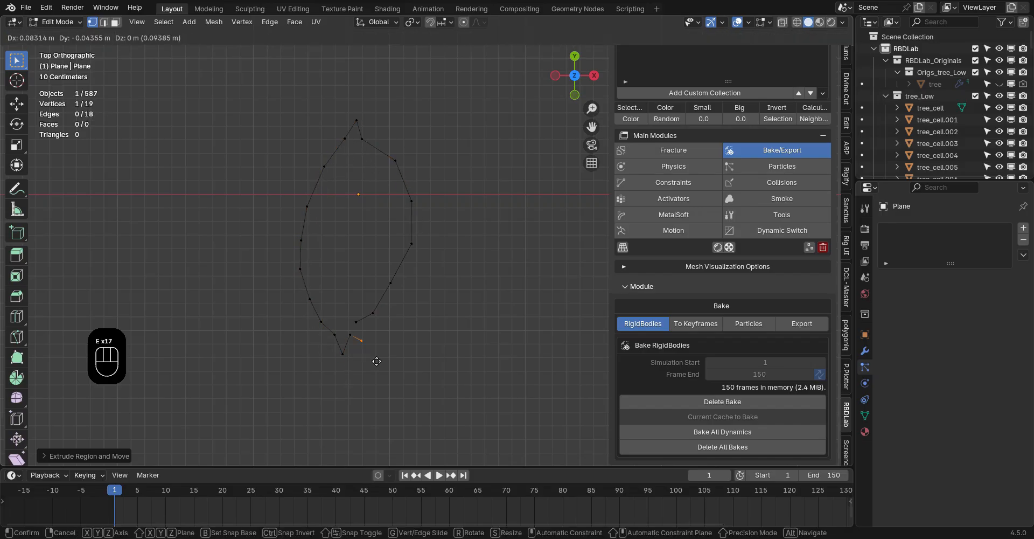
Undo the last vertex extrusion and close the leaf outline by joining its two end vertices with an edge
{"action": "middle_click_drag", "start_coordinate": [373, 357], "coordinate": [345, 336], "text": "ctrl"}
{"action": "key", "text": "ctrl+z"}
{"action": "left_click", "coordinate": [332, 352], "text": "shift"}
{"action": "key", "text": "f"}
Reposition individual vertices around the leaf outline to widen it and smooth its shape on both sides
{"action": "key", "text": "g"}
{"action": "left_click", "coordinate": [343, 377]}
{"action": "key", "text": "g"}
{"action": "left_click", "coordinate": [369, 354]}
{"action": "key", "text": "g"}
{"action": "left_click", "coordinate": [393, 318]}
{"action": "key", "text": "g"}
{"action": "left_click_drag", "start_coordinate": [224, 188], "coordinate": [285, 297]}
{"action": "key", "text": "g"}
{"action": "left_click", "coordinate": [274, 294]}
{"action": "left_click", "coordinate": [293, 151]}
{"action": "key", "text": "g"}
{"action": "left_click", "coordinate": [274, 143]}
{"action": "left_click", "coordinate": [275, 324]}
{"action": "key", "text": "g"}
{"action": "left_click", "coordinate": [263, 330]}
{"action": "left_click", "coordinate": [306, 293]}
Select the entire leaf outline and fill it with a face
{"action": "key", "text": "a"}
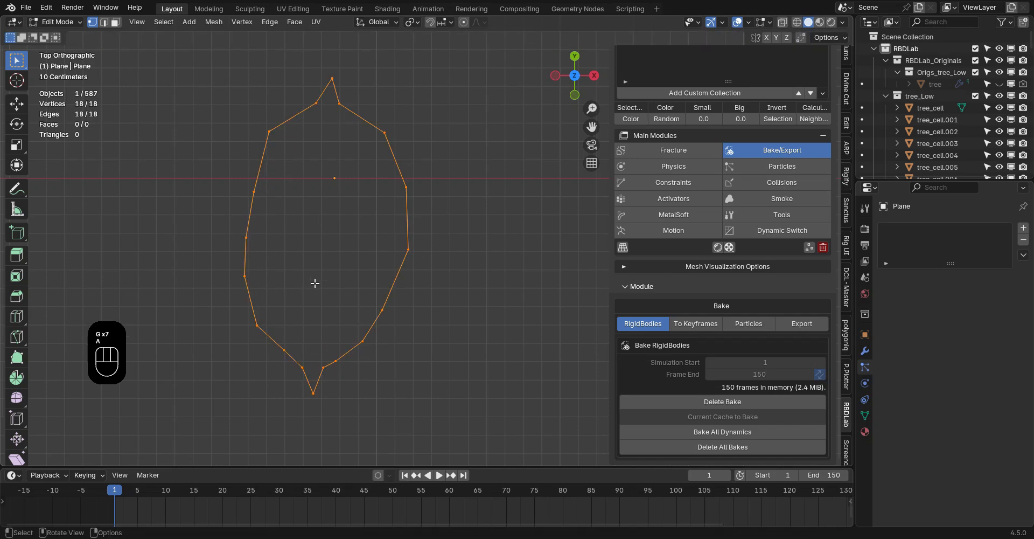
{"action": "key", "text": "f"}
{"action": "key", "text": "Tab"}
{"action": "right_click", "coordinate": [320, 256]}
{"action": "left_click", "coordinate": [320, 256]}
{"action": "key", "text": "Tab"}
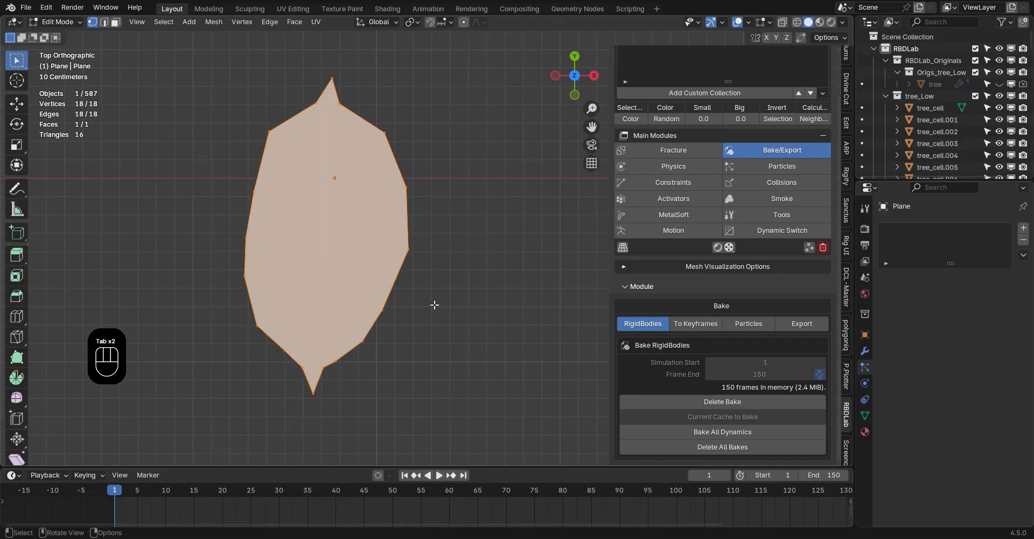
{"action": "key", "text": "Tab"}
{"action": "key", "text": "Tab"}
Snap the 3D cursor to the vertex at the leaf's lower stem tip
{"action": "left_click", "coordinate": [314, 394]}
{"action": "key", "text": "shift+s"}
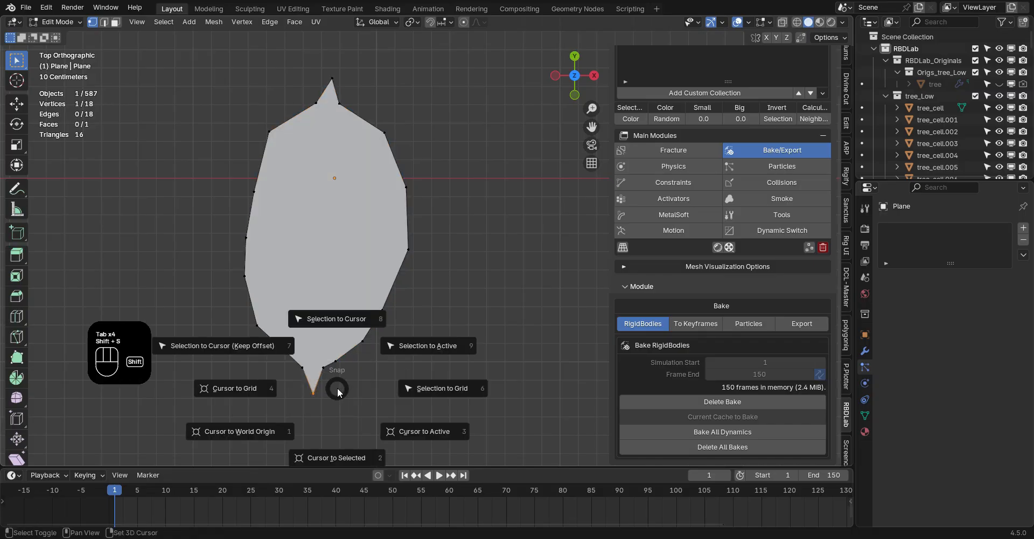
{"action": "left_click", "coordinate": [332, 457]}
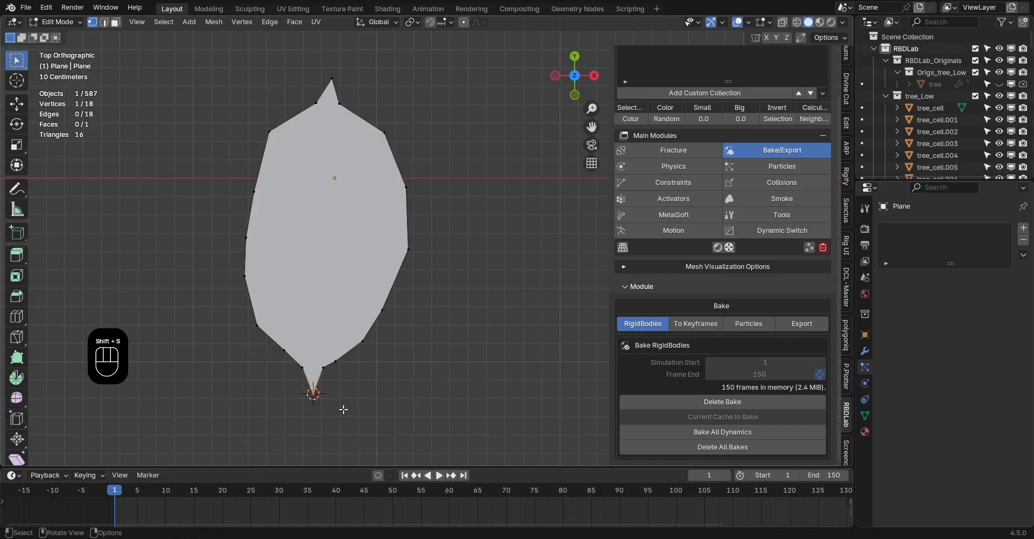
Set the leaf object's origin to the 3D cursor and apply its object transform
{"action": "key", "text": "Tab"}
{"action": "right_click", "coordinate": [406, 372]}
{"action": "mouse_move", "coordinate": [396, 334]}
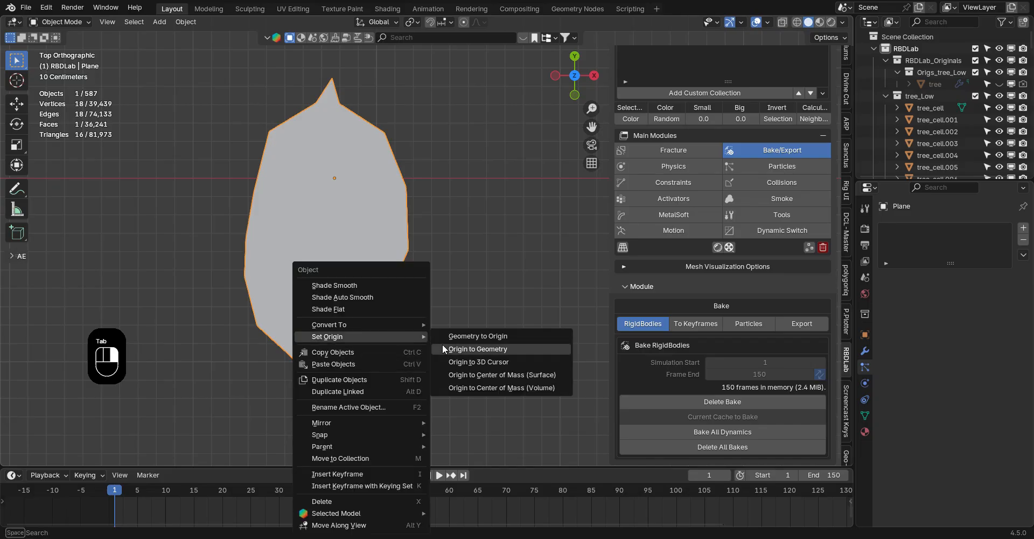
{"action": "left_click", "coordinate": [458, 364]}
{"action": "middle_click_drag", "start_coordinate": [409, 349], "coordinate": [420, 179]}
{"action": "key", "text": "ctrl+a"}
{"action": "left_click", "coordinate": [322, 253]}
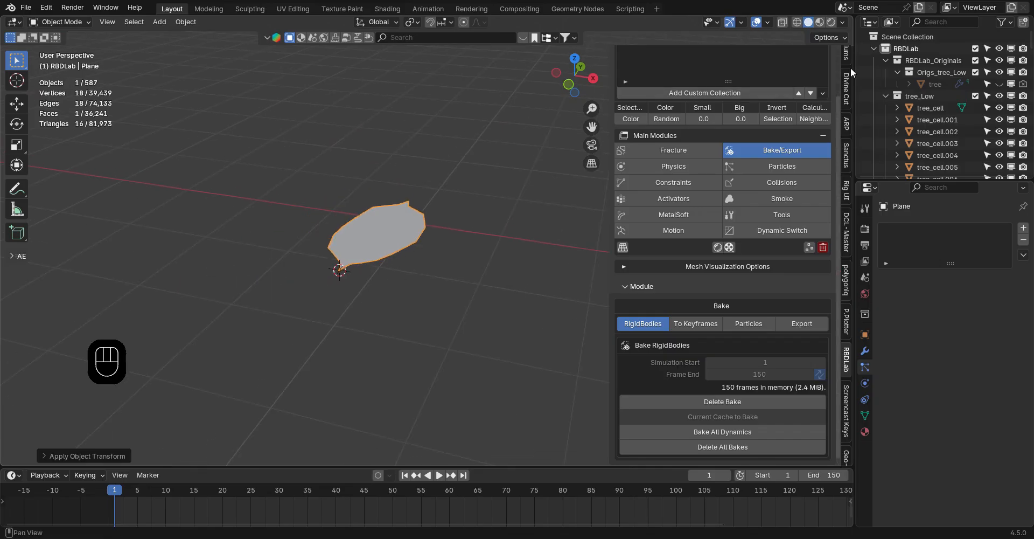
Move the leaf plane into a new collection named Objects
{"action": "left_click", "coordinate": [885, 61]}
{"action": "left_click", "coordinate": [884, 72]}
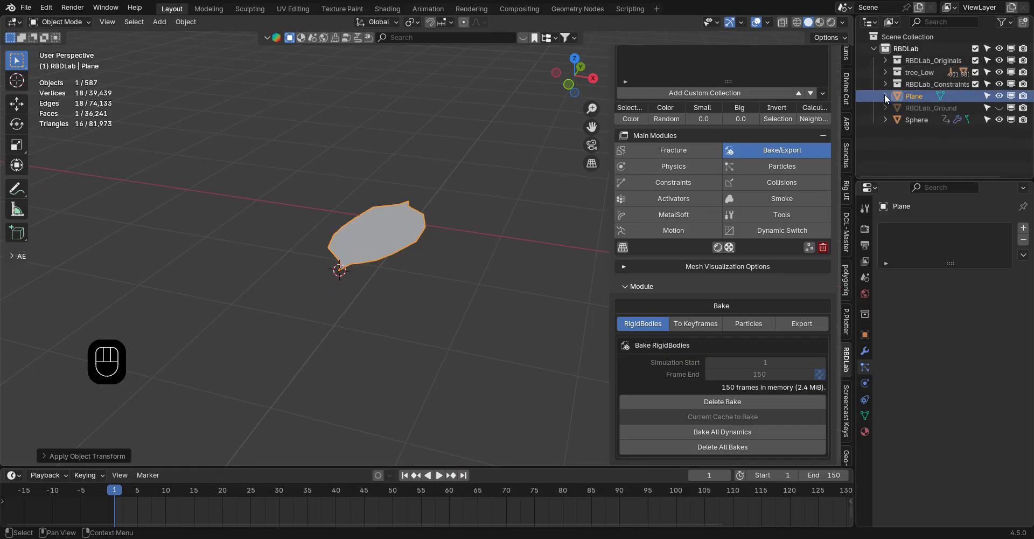
{"action": "key", "text": "m"}
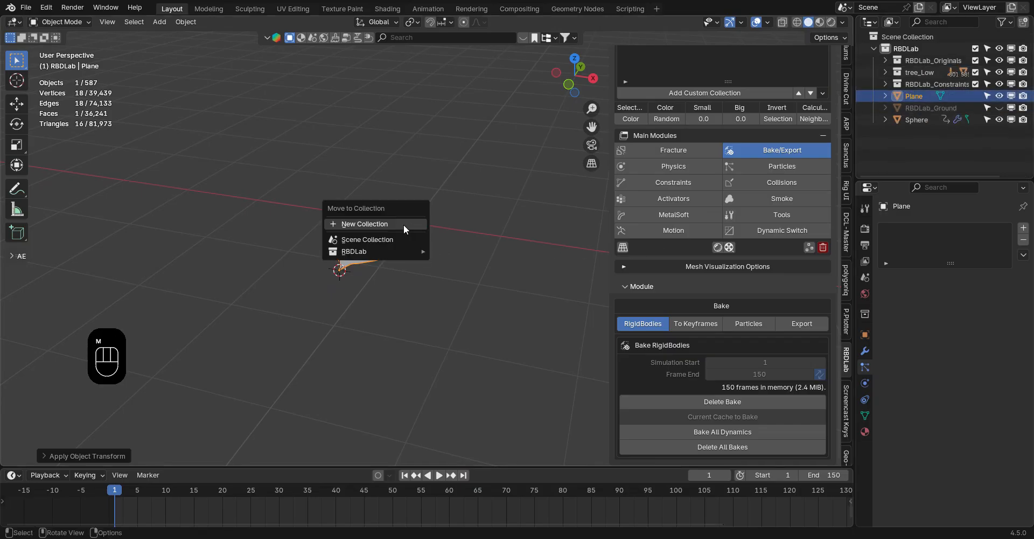
{"action": "left_click", "coordinate": [403, 224]}
{"action": "type", "text": "Objects"}
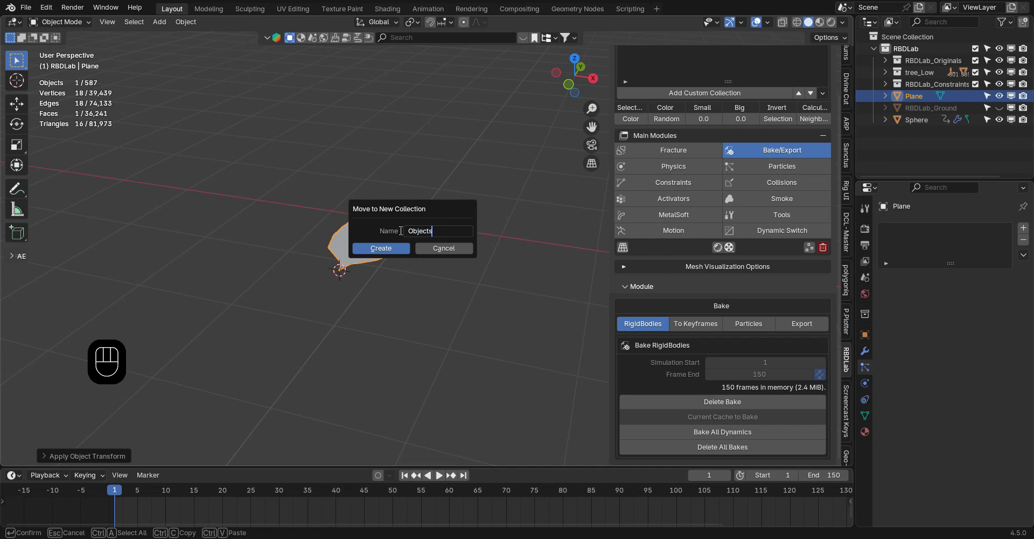
{"action": "key", "text": "Return"}
{"action": "key", "text": "Return"}
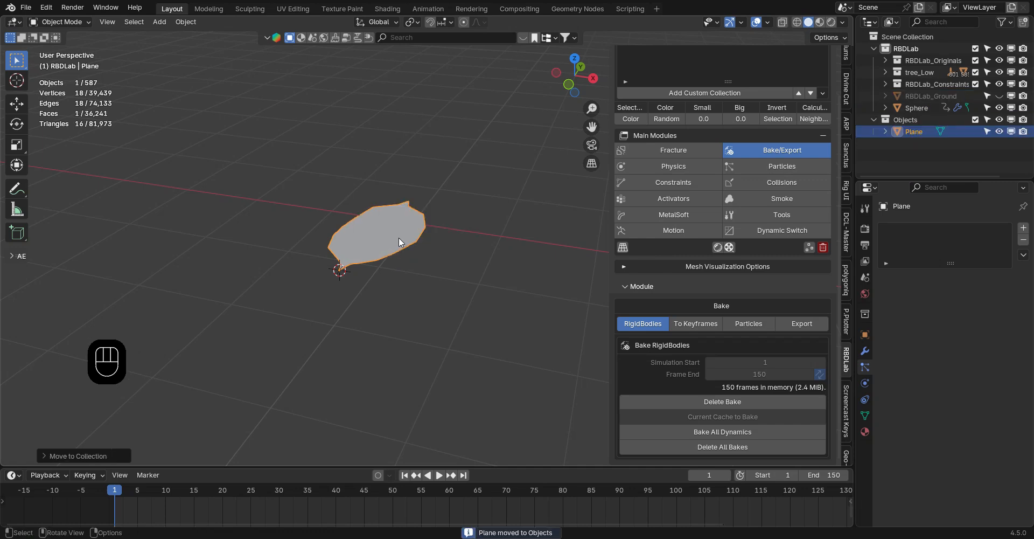
Rename the plane object Leaf and save the file
{"action": "double_click", "coordinate": [916, 131]}
{"action": "type", "text": "Leaf"}
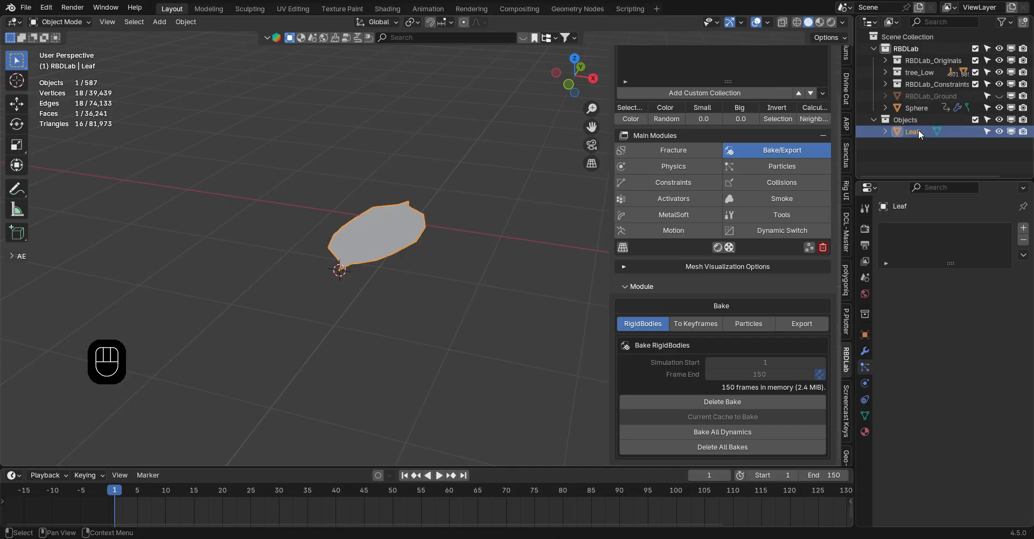
{"action": "key", "text": "Return"}
{"action": "key", "text": "ctrl+s"}
Select the thin outer branch fragment tree_cell.306 on the fractured tree
{"action": "scroll", "coordinate": [474, 205], "scroll_direction": "down", "scroll_amount": 4}
{"action": "scroll", "coordinate": [469, 205], "scroll_direction": "down", "scroll_amount": 3}
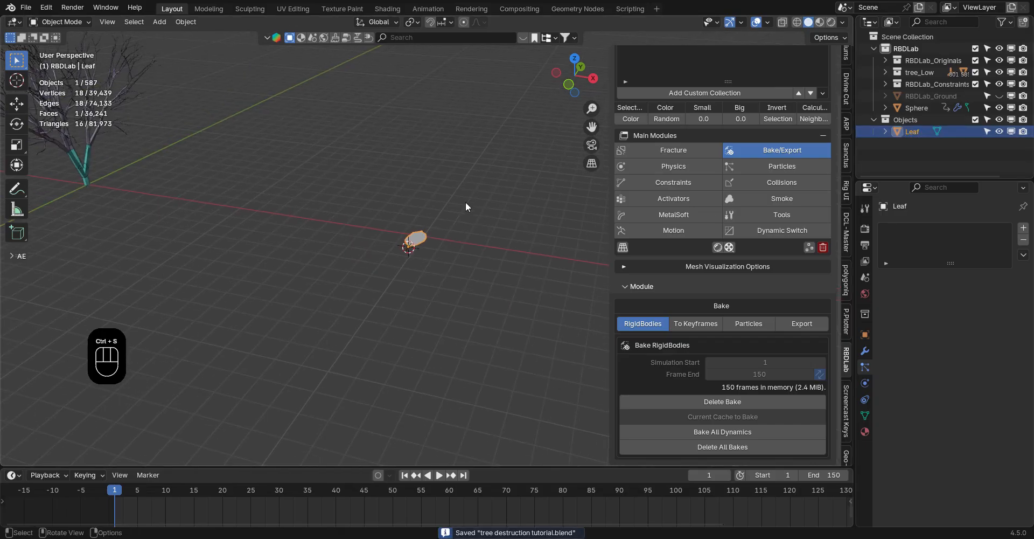
{"action": "middle_click_drag", "start_coordinate": [350, 237], "coordinate": [552, 345], "text": "shift"}
{"action": "left_click", "coordinate": [296, 214]}
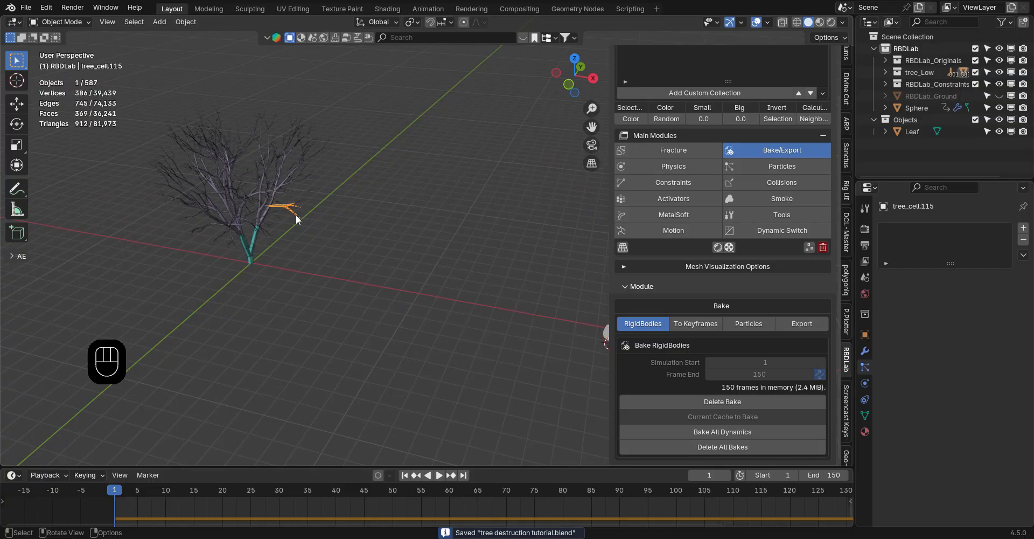
{"action": "key", "text": "KP_Decimal"}
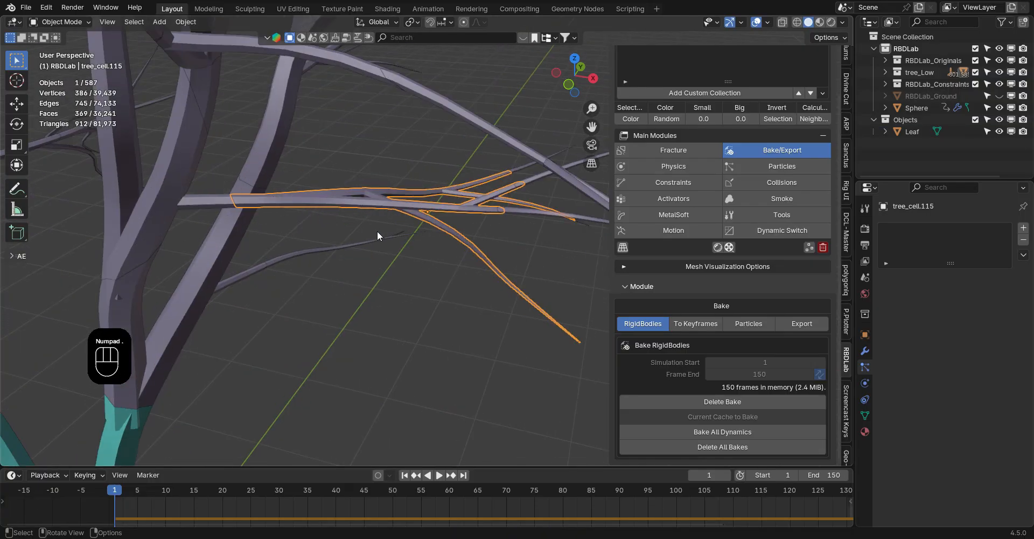
{"action": "middle_click_drag", "start_coordinate": [379, 194], "coordinate": [396, 370], "text": "ctrl"}
{"action": "middle_click_drag", "start_coordinate": [480, 229], "coordinate": [451, 181], "text": "ctrl"}
{"action": "left_click", "coordinate": [532, 230]}
{"action": "left_click", "coordinate": [442, 234]}
{"action": "middle_click_drag", "start_coordinate": [442, 209], "coordinate": [370, 219], "text": "shift"}
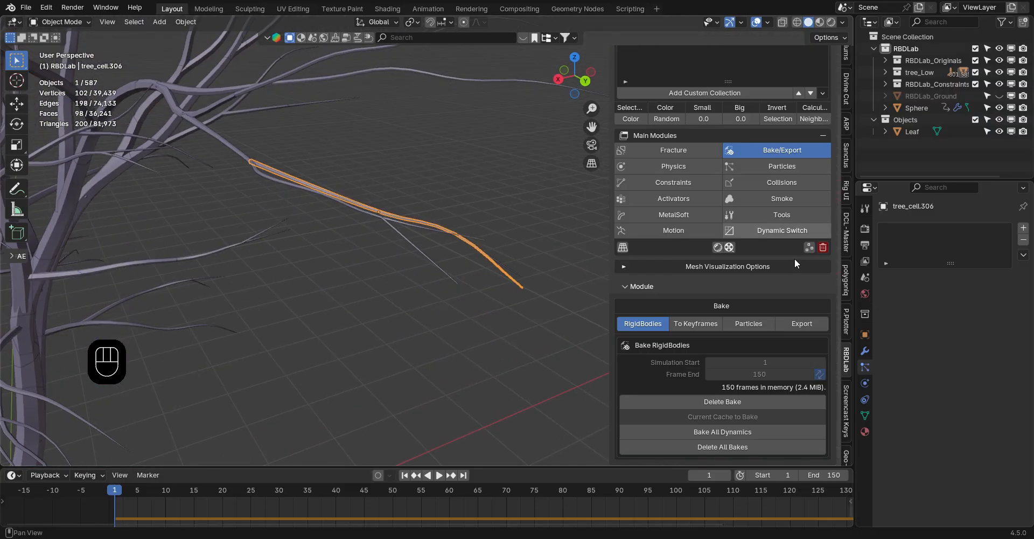
Add an Advanced Hair particle system to the branch fragment with Number 25 and Segments 2
{"action": "left_click", "coordinate": [1022, 228]}
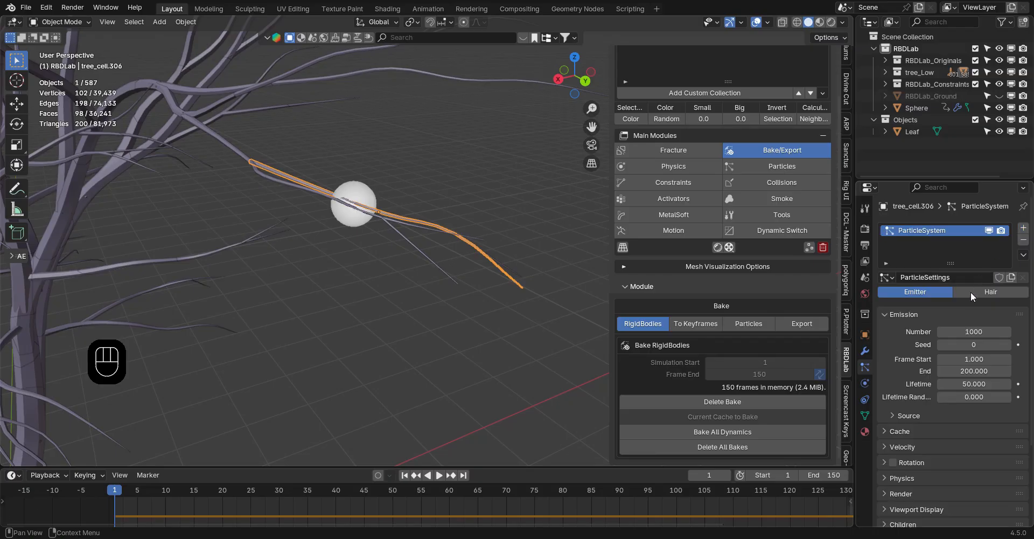
{"action": "left_click", "coordinate": [984, 292]}
{"action": "left_click", "coordinate": [960, 307]}
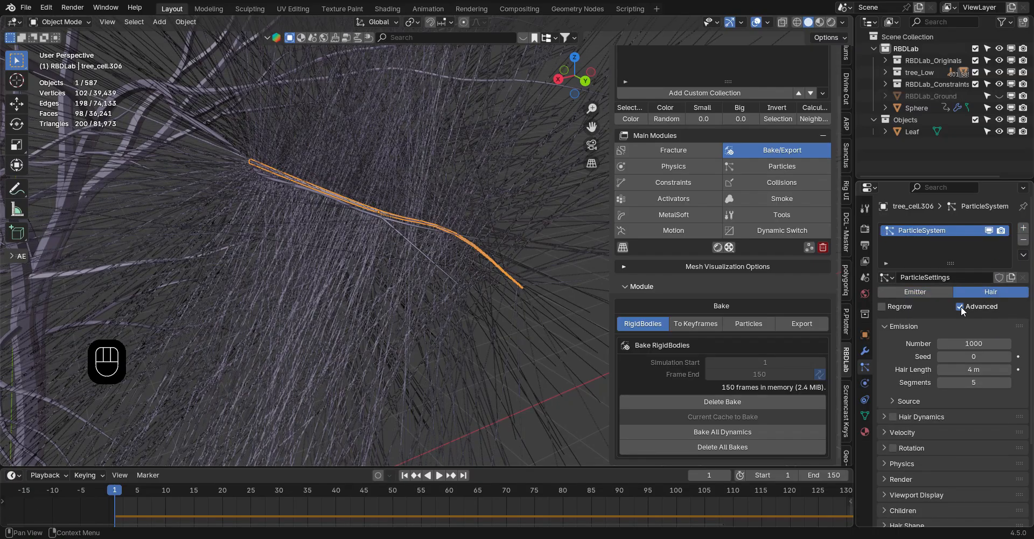
{"action": "left_click", "coordinate": [973, 343]}
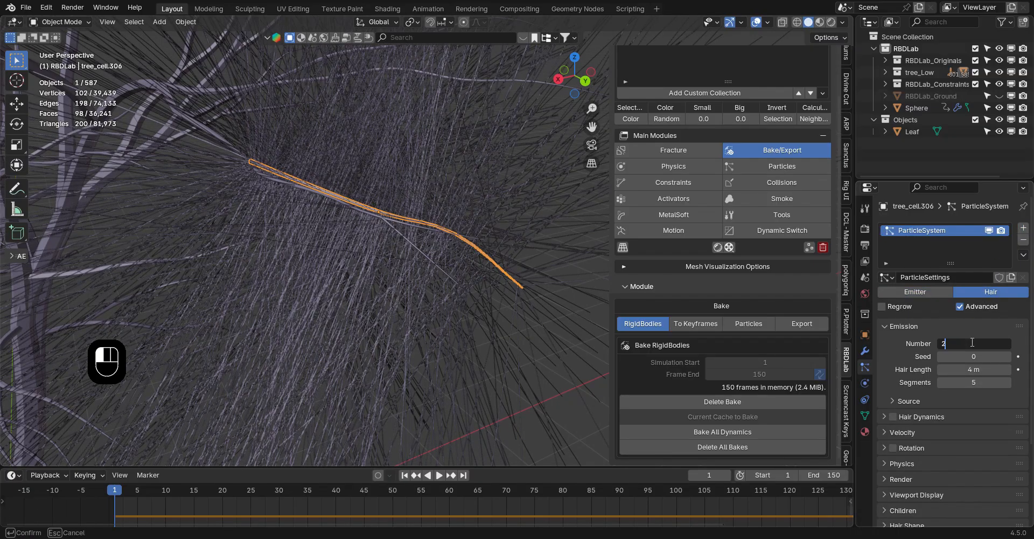
{"action": "key", "text": "Return"}
{"action": "left_click", "coordinate": [969, 381]}
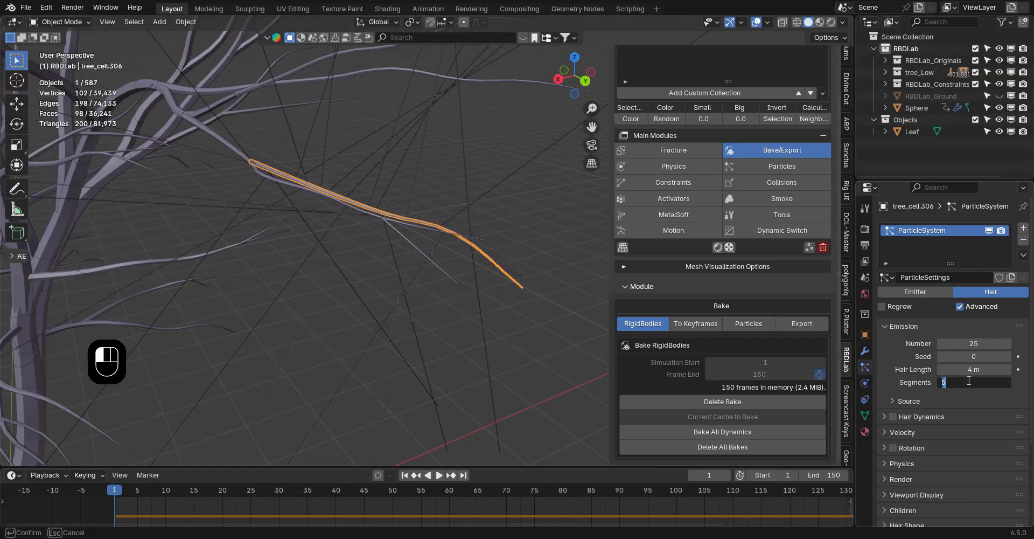
{"action": "key", "text": "Return"}
Adjust the Emit From and related options in the hair particle system's emission Source settings
{"action": "left_click", "coordinate": [914, 400]}
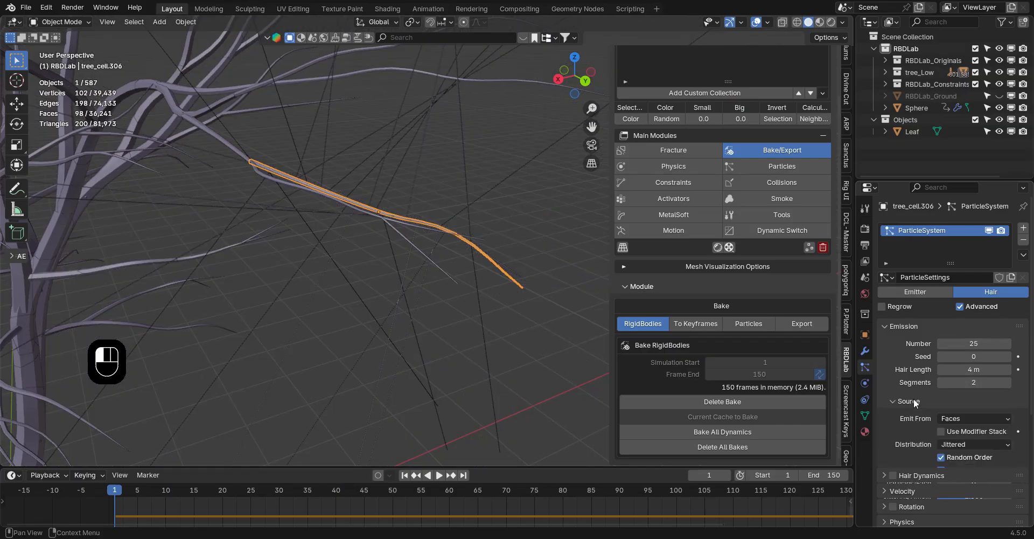
{"action": "left_click", "coordinate": [945, 418]}
{"action": "left_click", "coordinate": [949, 432]}
{"action": "left_click", "coordinate": [941, 444]}
{"action": "left_click", "coordinate": [896, 403]}
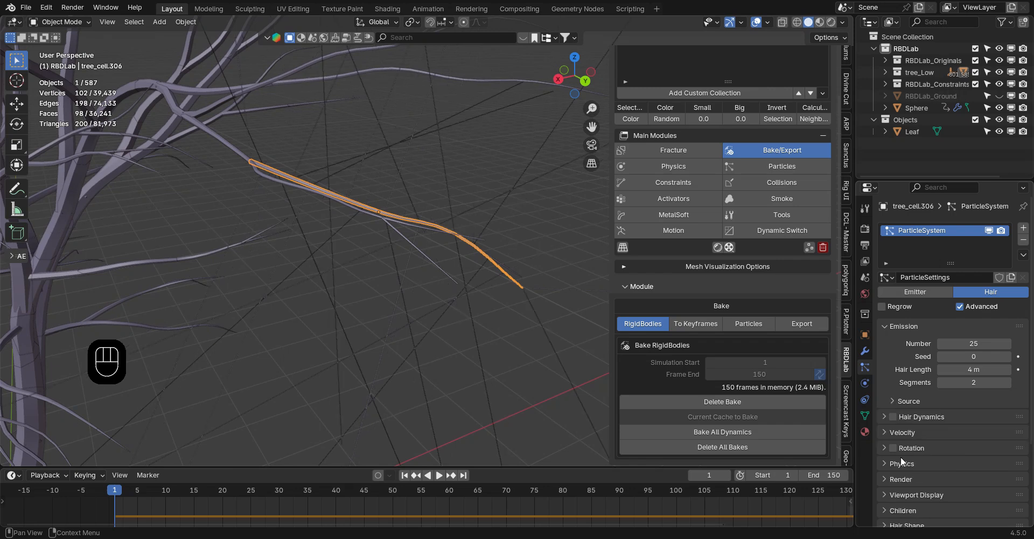
Render the hair particles as Object with Leaf as the Instance Object
{"action": "left_click", "coordinate": [903, 479]}
{"action": "left_click", "coordinate": [948, 496]}
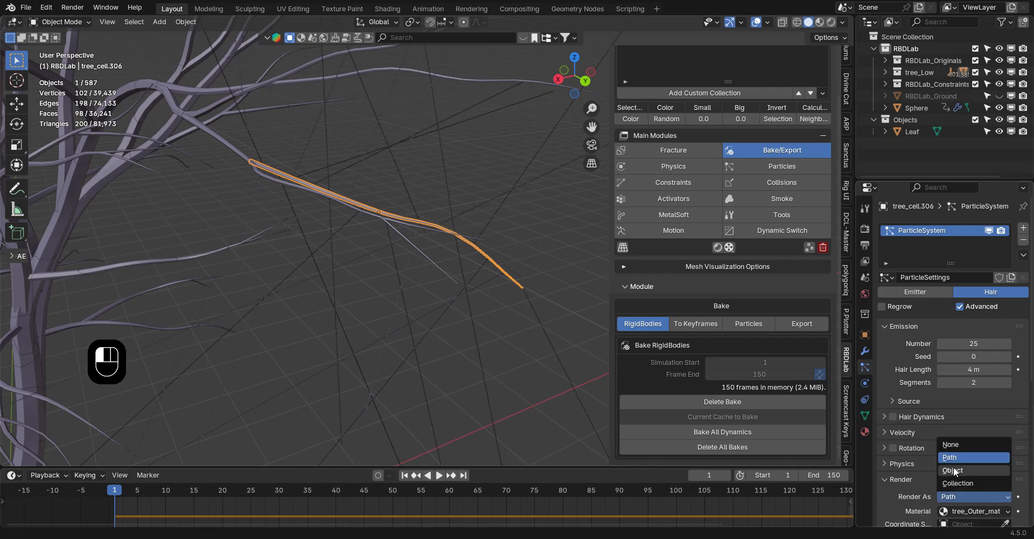
{"action": "left_click", "coordinate": [956, 470]}
{"action": "scroll", "coordinate": [937, 443], "scroll_direction": "down", "scroll_amount": 10}
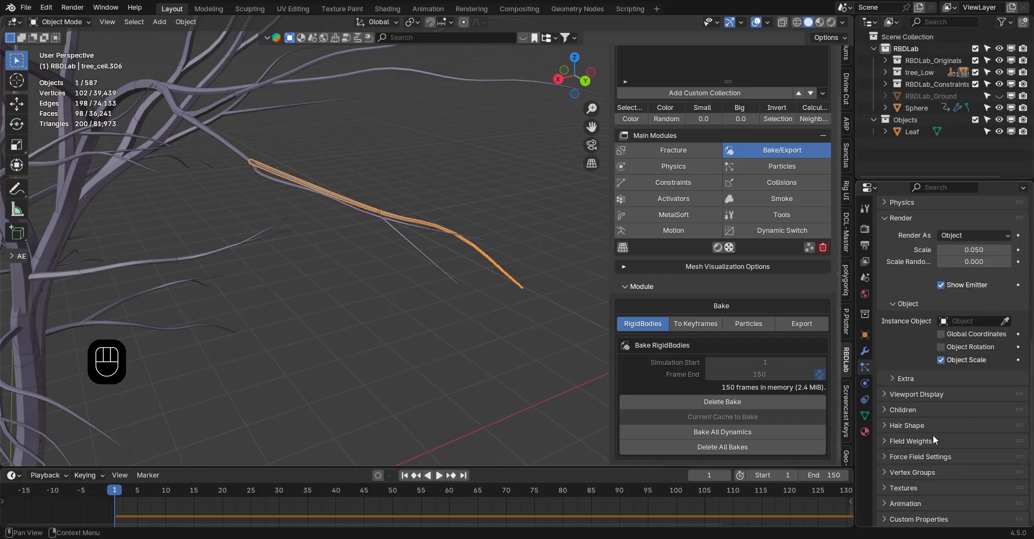
{"action": "left_click", "coordinate": [960, 318]}
{"action": "type", "text": "leaf"}
{"action": "key", "text": "Return"}
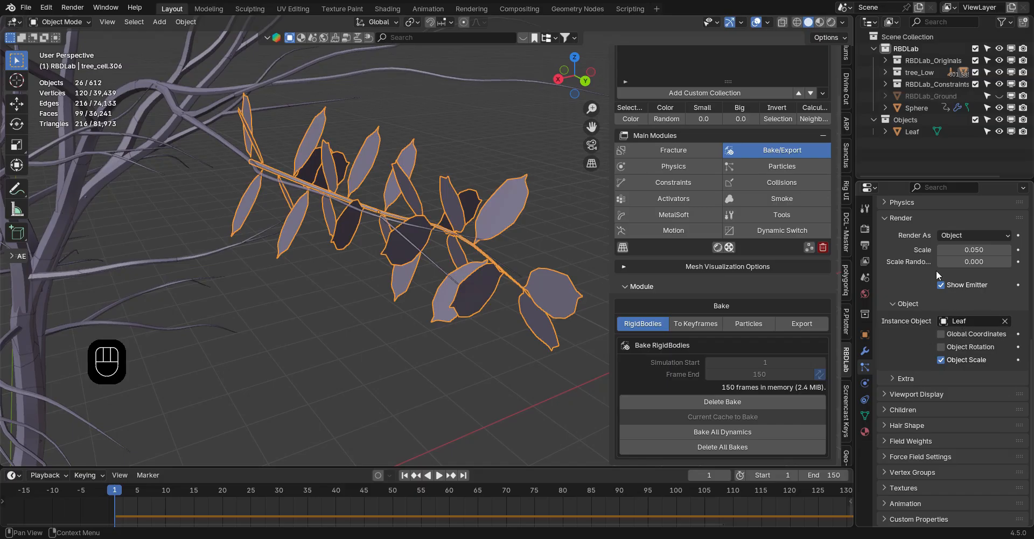
Set the render Scale of the leaf instances on the branch fragment to 0.02
{"action": "mouse_move", "coordinate": [949, 262]}
{"action": "left_mouse_down"}
{"action": "mouse_move", "coordinate": [970, 261]}
{"action": "mouse_move", "coordinate": [945, 261]}
{"action": "left_mouse_up"}
{"action": "left_click", "coordinate": [966, 245]}
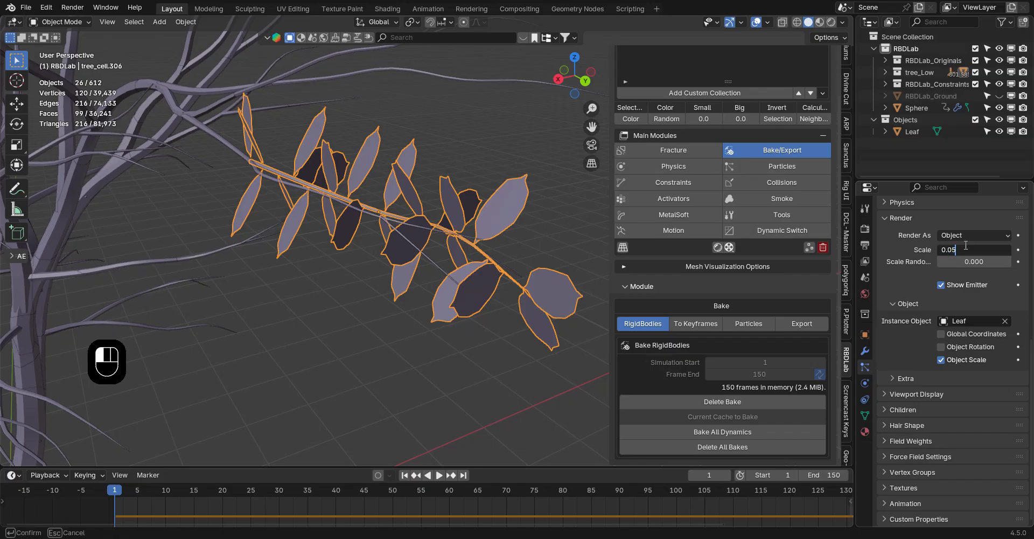
{"action": "type", "text": "0.02"}
{"action": "key", "text": "Return"}
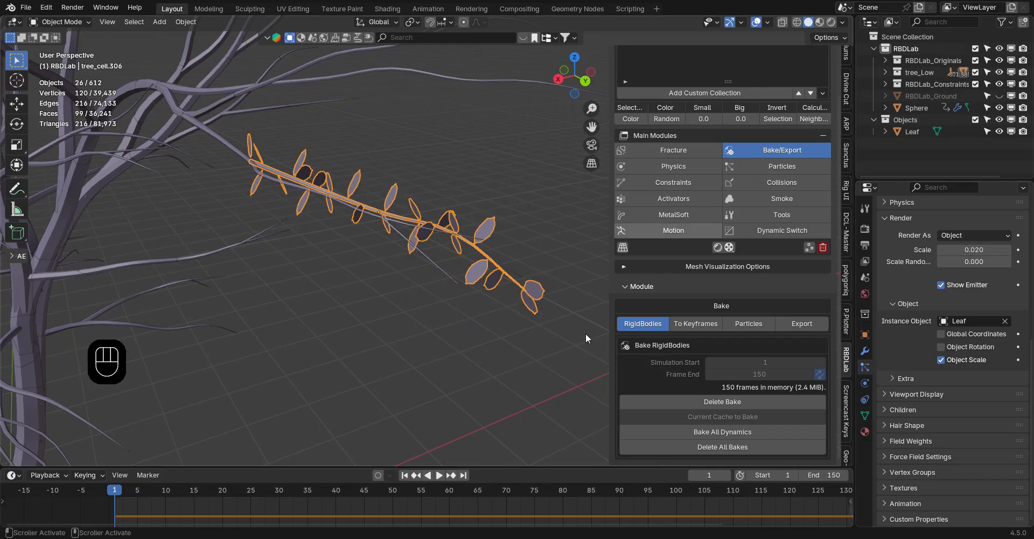
{"action": "left_click", "coordinate": [495, 332]}
Vary the leaf sizes with a Scale Randomness of about 0.679 and set the render Scale to 0.025
{"action": "middle_click_drag", "start_coordinate": [496, 332], "coordinate": [566, 291]}
{"action": "left_click_drag", "start_coordinate": [967, 265], "coordinate": [986, 265]}
{"action": "middle_click_drag", "start_coordinate": [542, 255], "coordinate": [434, 290]}
{"action": "double_click", "coordinate": [959, 247]}
{"action": "type", "text": "5"}
{"action": "key", "text": "Return"}
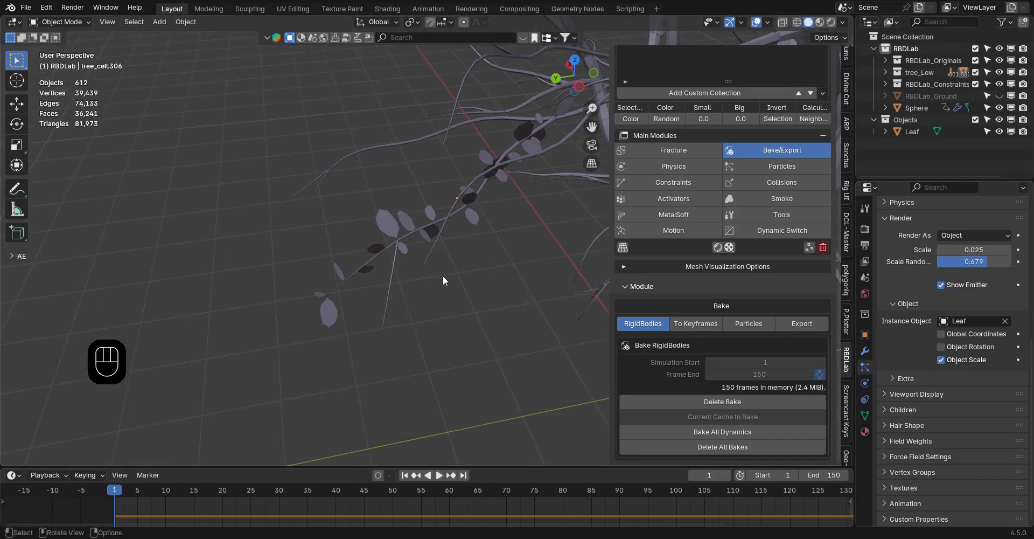
{"action": "middle_click_drag", "start_coordinate": [377, 258], "coordinate": [469, 258]}
Check the Random Order option in the emission Source settings, leave it off, and enable Hair Dynamics for the leaf particles
{"action": "scroll", "coordinate": [903, 262], "scroll_direction": "up", "scroll_amount": 10}
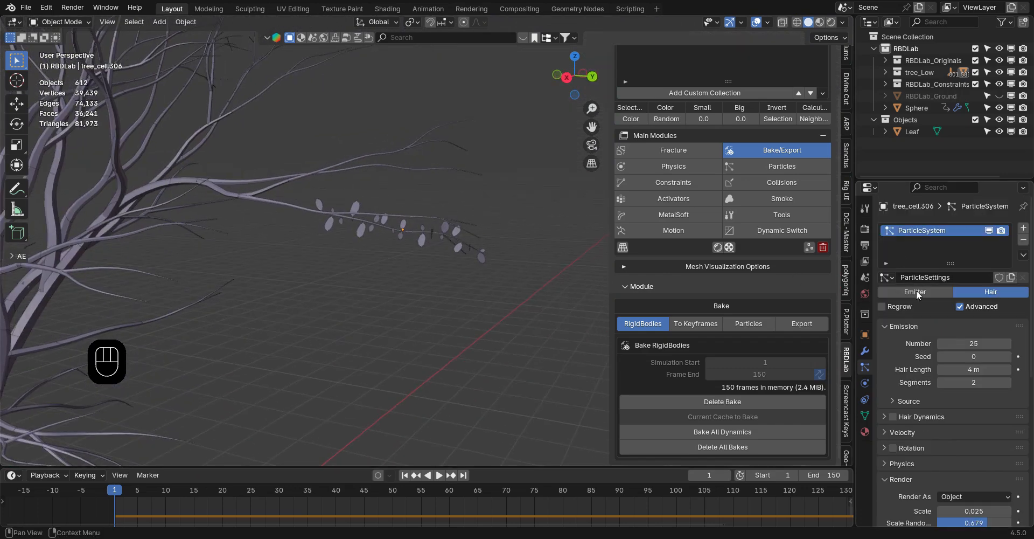
{"action": "left_click", "coordinate": [908, 401]}
{"action": "left_click", "coordinate": [941, 444]}
{"action": "left_click", "coordinate": [942, 444]}
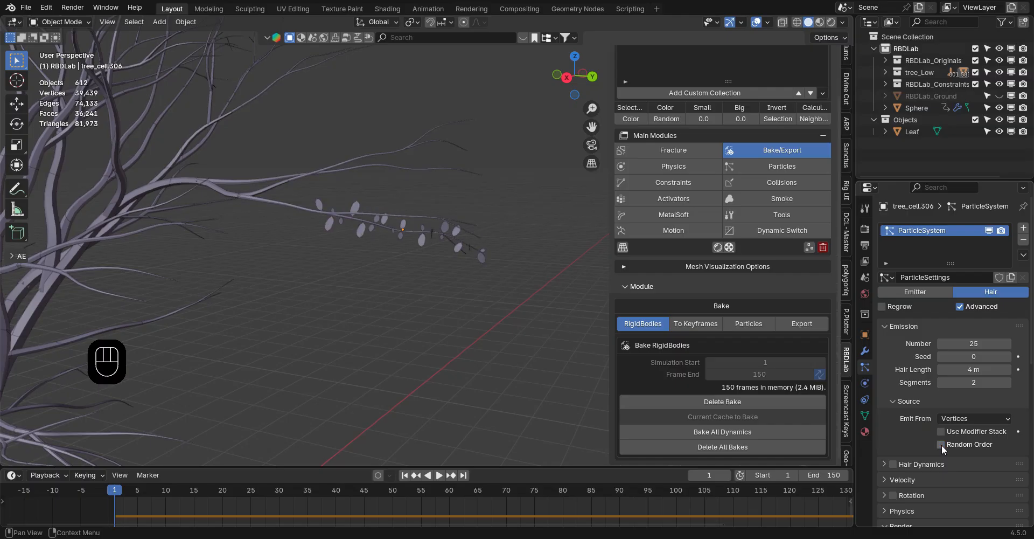
{"action": "left_click", "coordinate": [893, 464]}
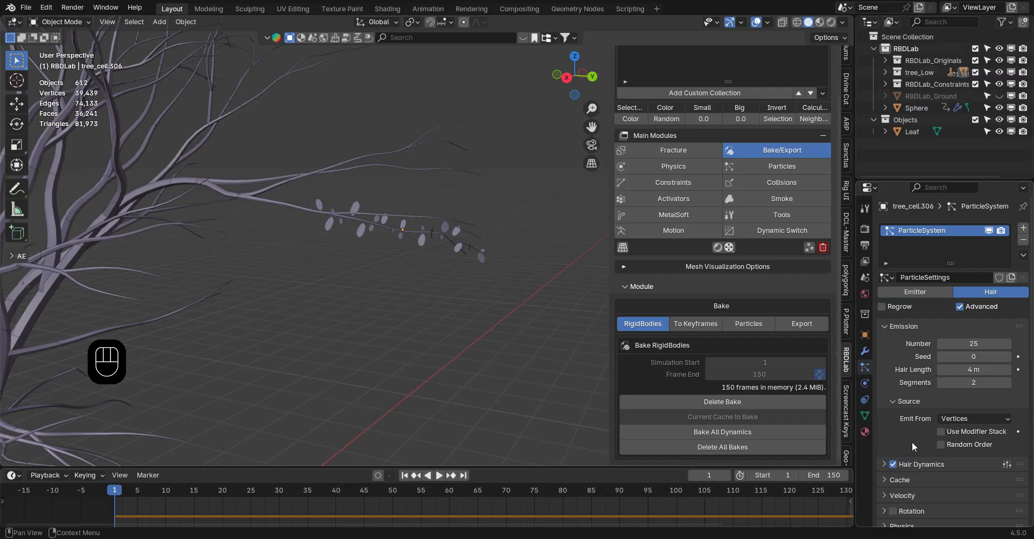
{"action": "left_click", "coordinate": [916, 464]}
{"action": "left_click", "coordinate": [926, 462]}
{"action": "scroll", "coordinate": [927, 322], "scroll_direction": "down", "scroll_amount": 8}
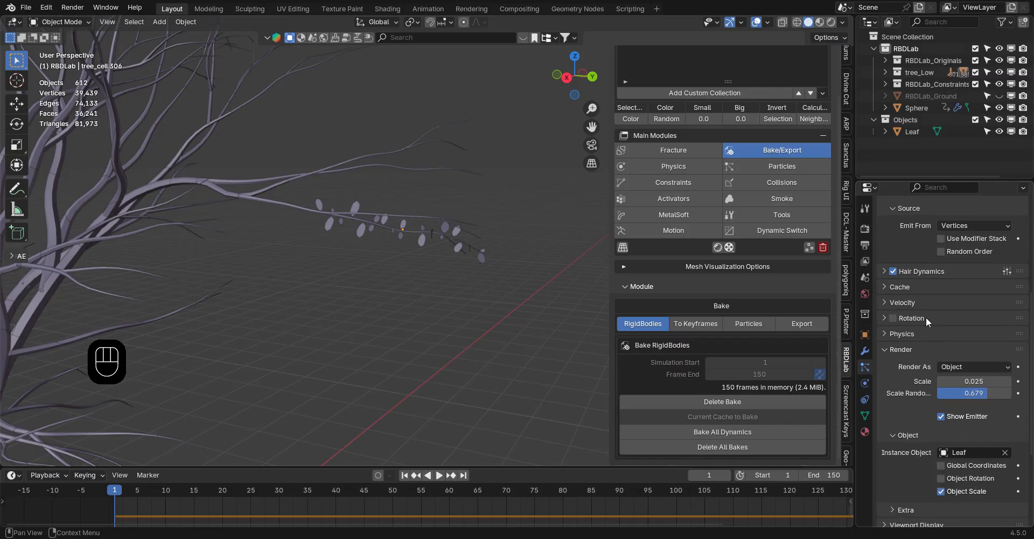
Enable particle Rotation with Randomize about 0.536, Phase about 0.671 and Randomize Phase about 1.086
{"action": "left_click", "coordinate": [901, 303]}
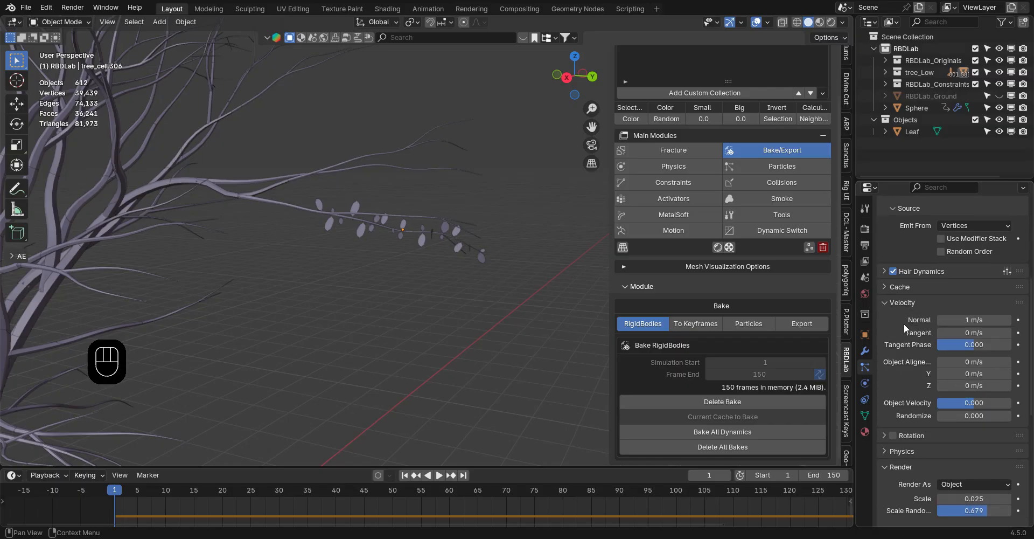
{"action": "left_click", "coordinate": [895, 307]}
{"action": "left_click", "coordinate": [893, 318]}
{"action": "left_click", "coordinate": [910, 319]}
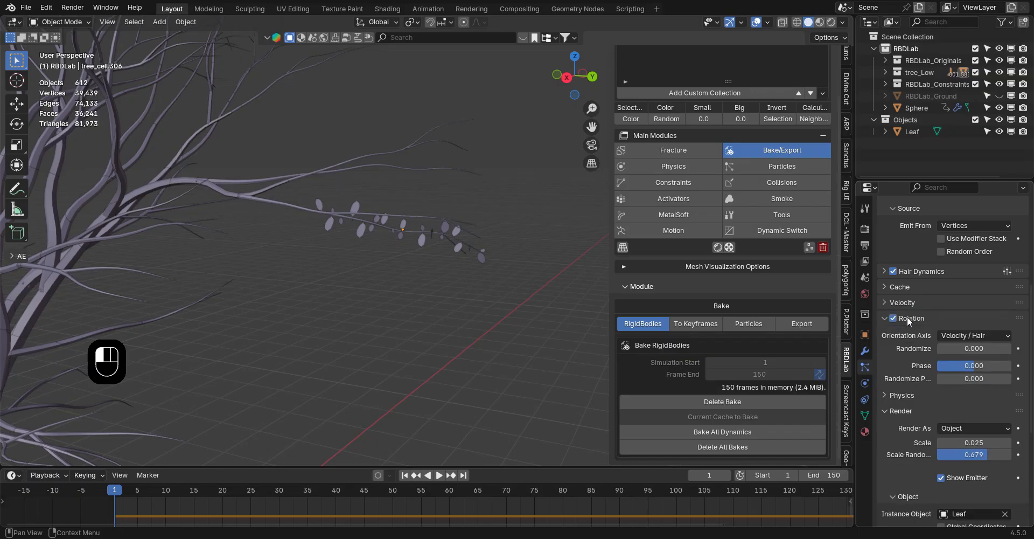
{"action": "left_click_drag", "start_coordinate": [962, 354], "coordinate": [1008, 378]}
{"action": "mouse_move", "coordinate": [1032, 306]}
{"action": "left_mouse_down"}
{"action": "mouse_move", "coordinate": [1029, 404]}
{"action": "mouse_move", "coordinate": [1027, 323]}
{"action": "left_mouse_up"}
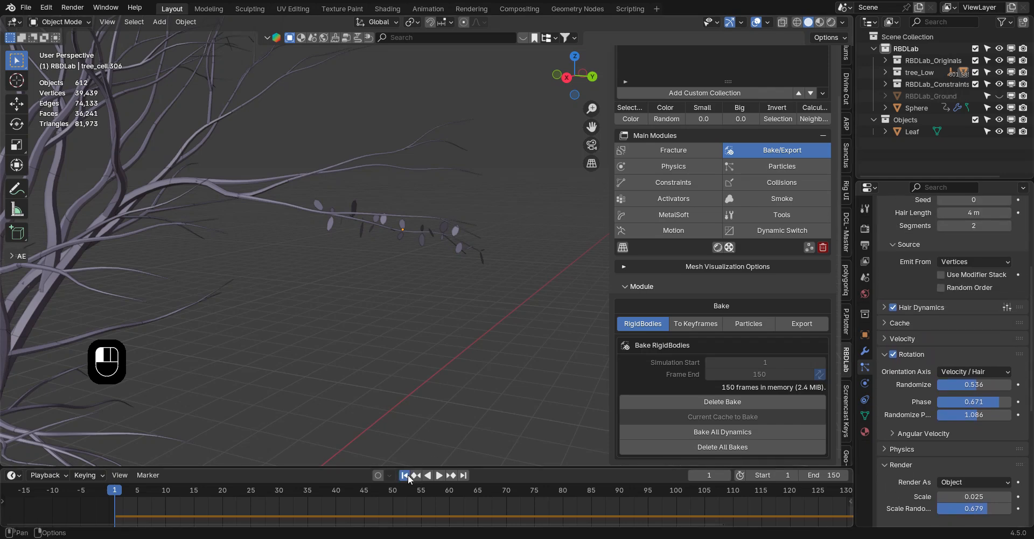
Play the baked destruction to examine how the leaves move with the branch, and return to the first frame
{"action": "key", "text": "space"}
{"action": "key", "text": "space"}
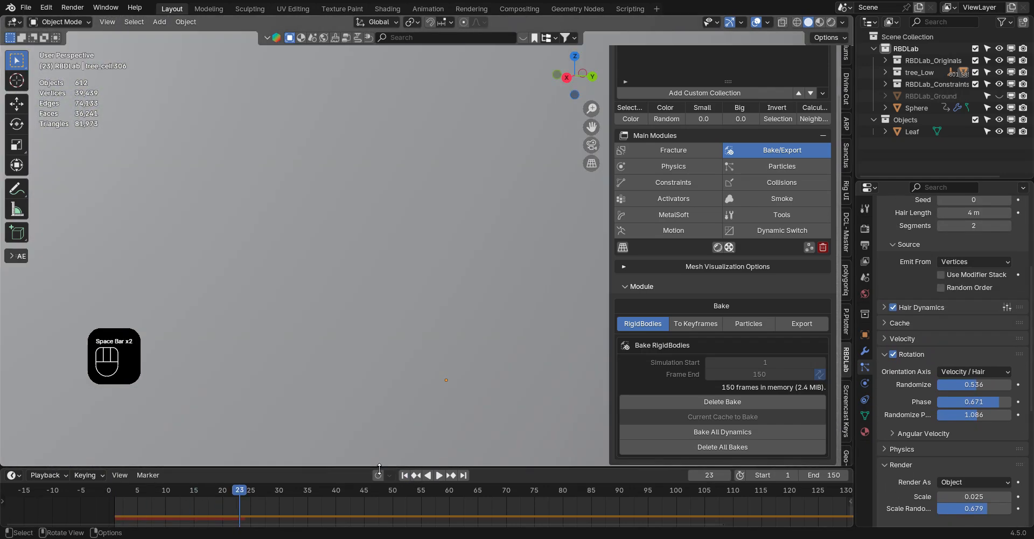
{"action": "key", "text": "space"}
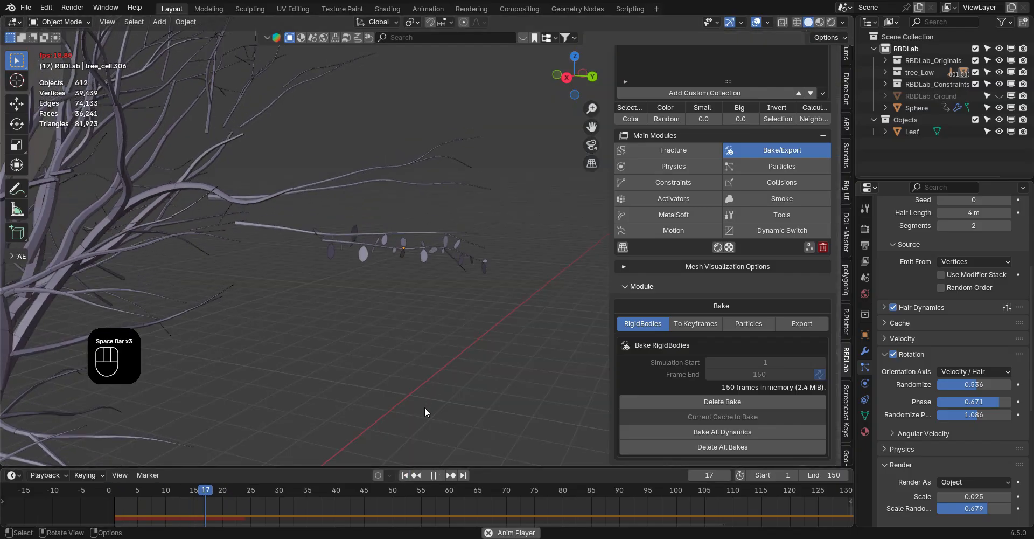
{"action": "key", "text": "space"}
{"action": "left_click", "coordinate": [405, 474]}
Set the rotation Randomize to 0.050 and replay the animation, ending back at frame 1
{"action": "left_click_drag", "start_coordinate": [968, 386], "coordinate": [941, 388]}
{"action": "key", "text": "space"}
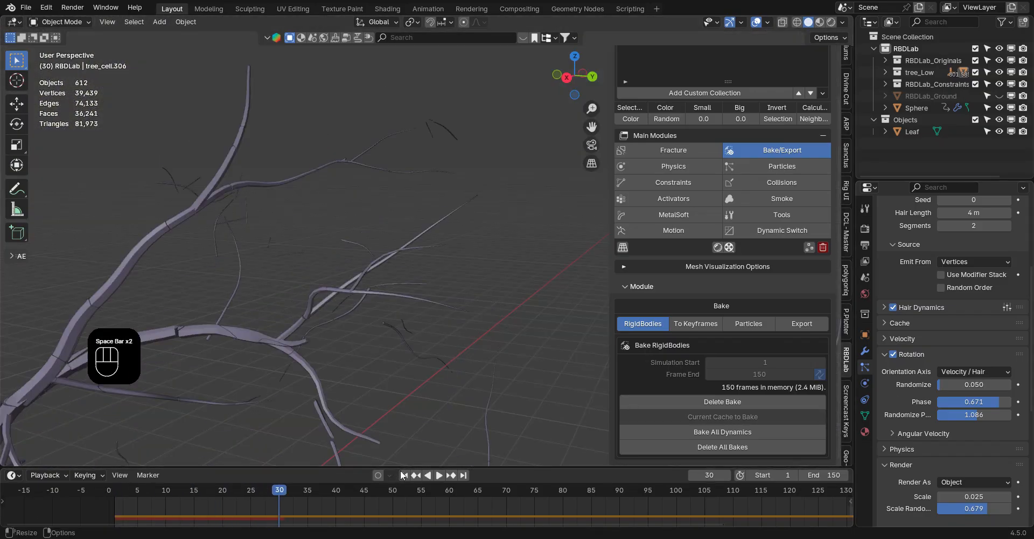
{"action": "left_click", "coordinate": [404, 474]}
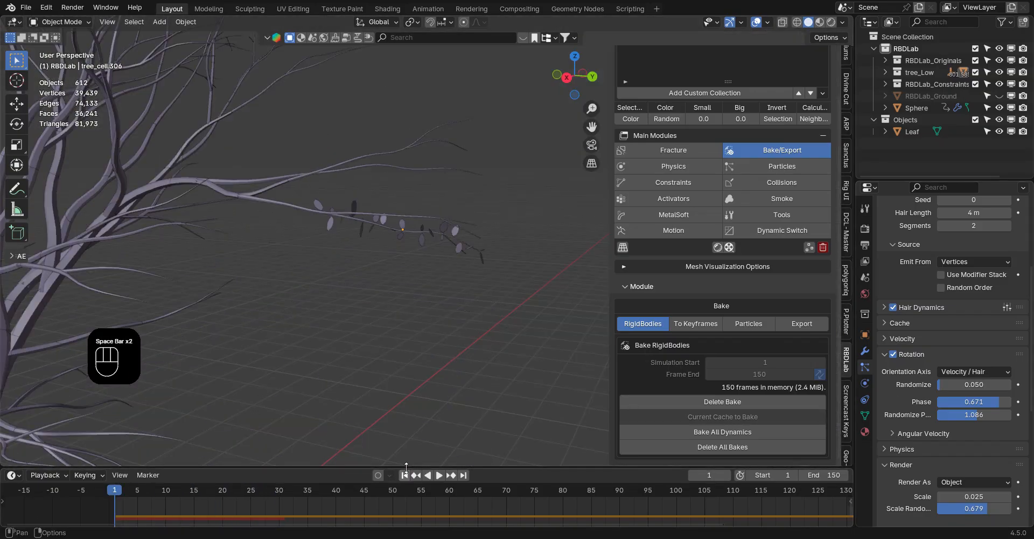
Set the Segments of the leaf hair particles to 3
{"action": "left_click_drag", "start_coordinate": [1032, 354], "coordinate": [1024, 300]}
{"action": "left_click_drag", "start_coordinate": [993, 348], "coordinate": [998, 348]}
{"action": "middle_click_drag", "start_coordinate": [379, 283], "coordinate": [655, 325]}
{"action": "scroll", "coordinate": [903, 317], "scroll_direction": "up", "scroll_amount": 2}
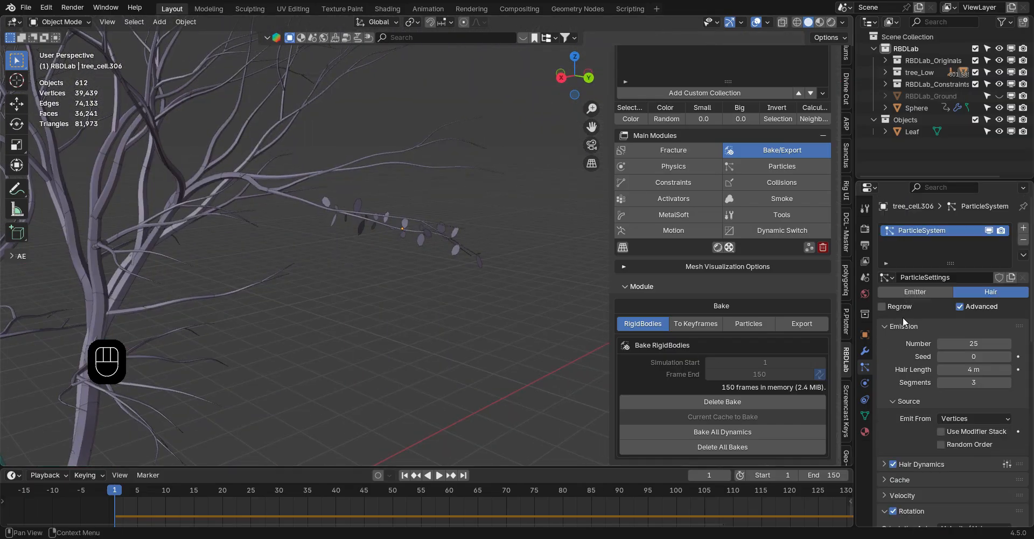
Rename the particle system as TreeLeaves and save the file
{"action": "double_click", "coordinate": [924, 231]}
{"action": "type", "text": "TreeLeave"}
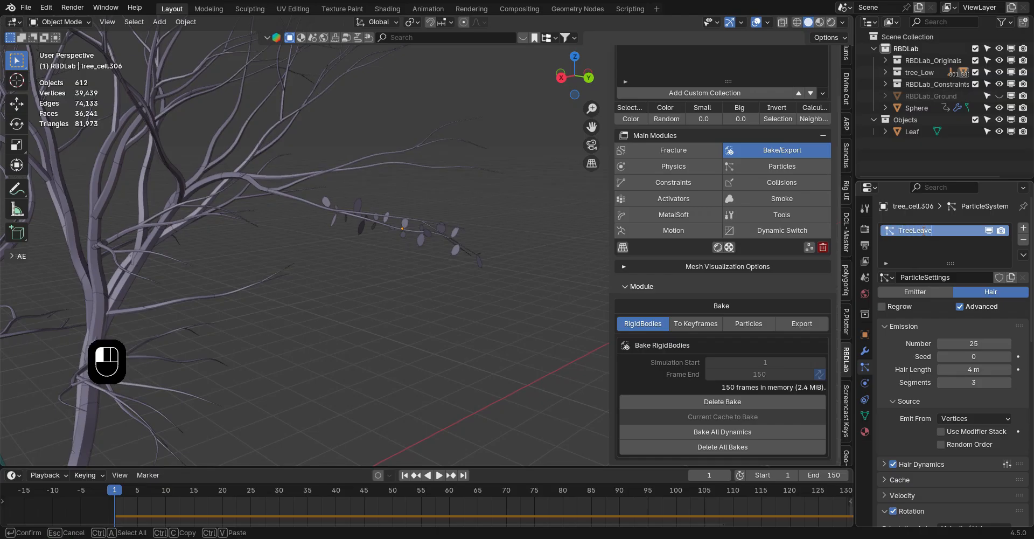
{"action": "key", "text": "Return"}
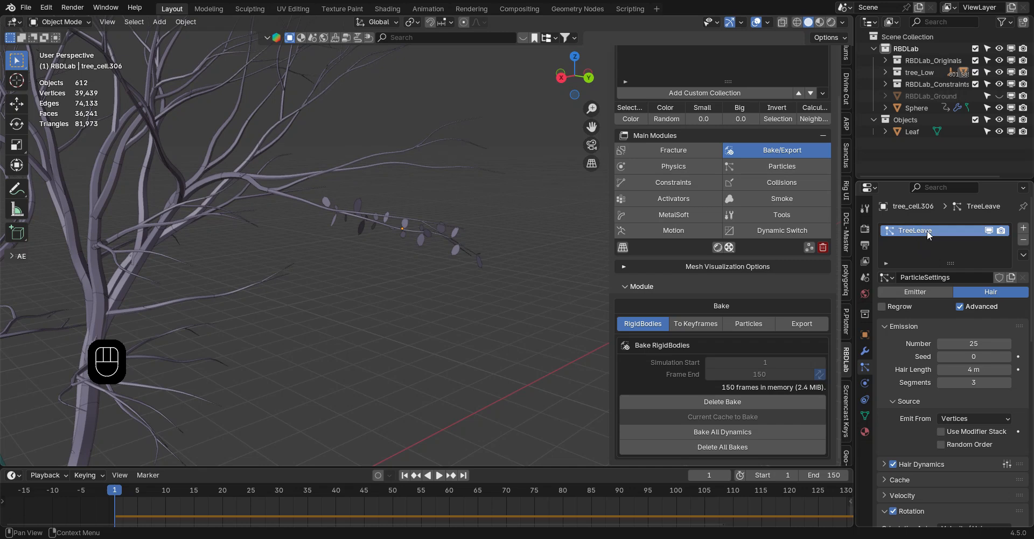
{"action": "double_click", "coordinate": [932, 230]}
{"action": "type", "text": "s"}
{"action": "key", "text": "Return"}
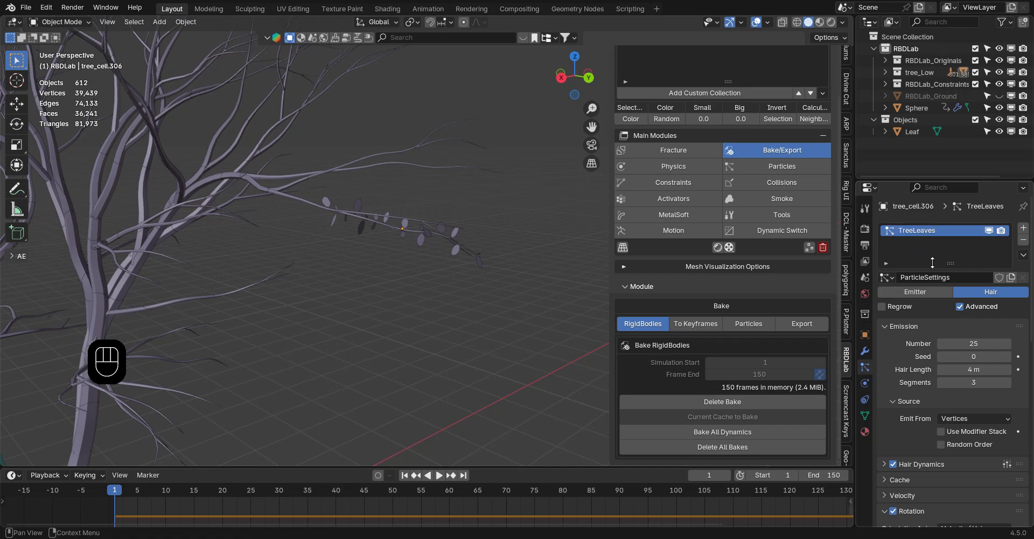
{"action": "key", "text": "ctrl+s"}
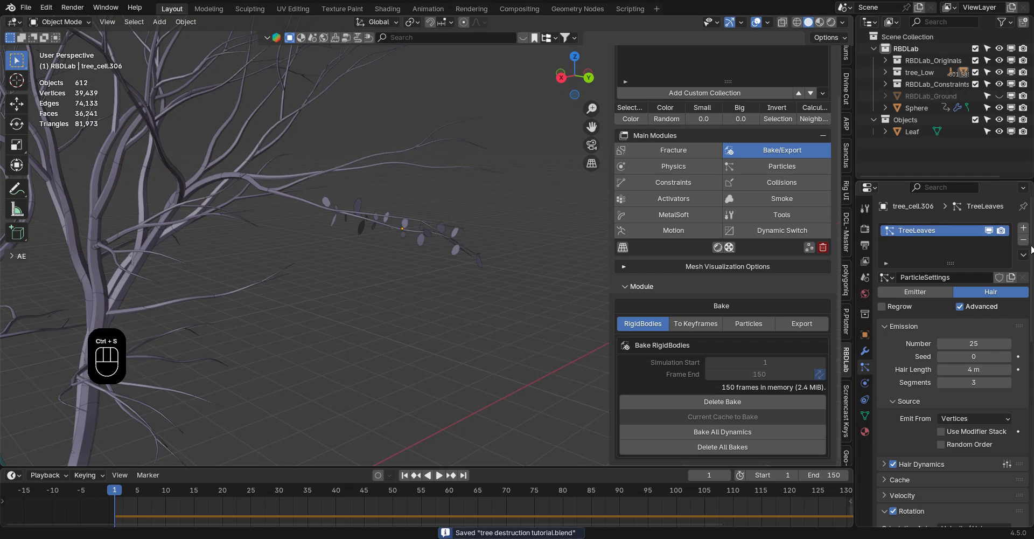
Rename the particle settings as TreeLeavess and expand the hair particle Cache settings
{"action": "left_click", "coordinate": [972, 277]}
{"action": "type", "text": "Tre"}
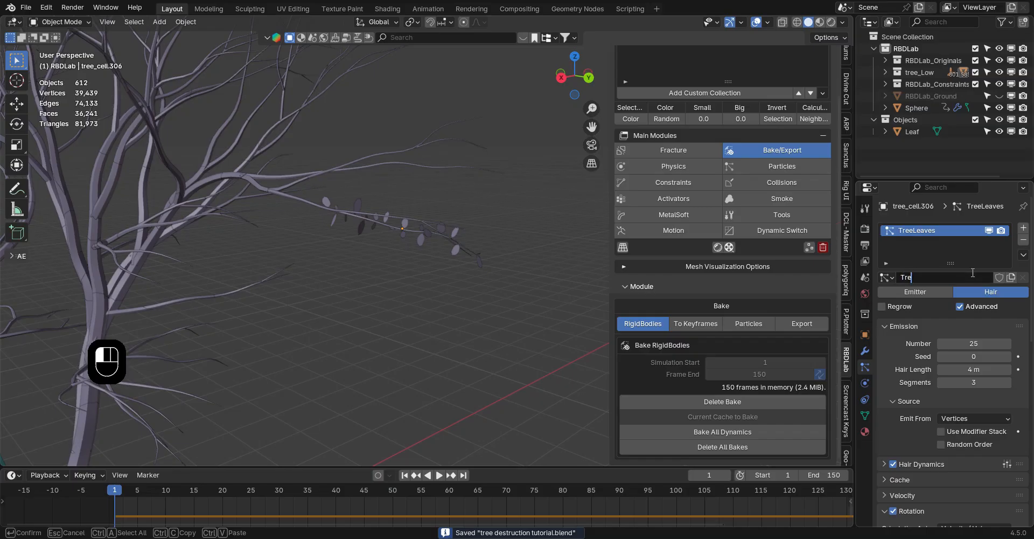
{"action": "type", "text": "eLeavess"}
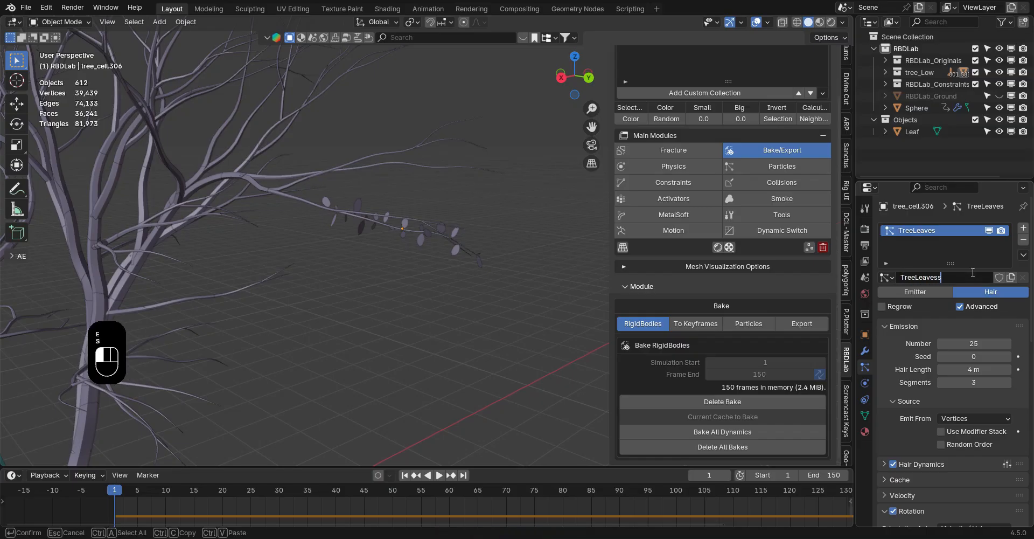
{"action": "key", "text": "Return"}
{"action": "scroll", "coordinate": [1024, 269], "scroll_direction": "down", "scroll_amount": 7}
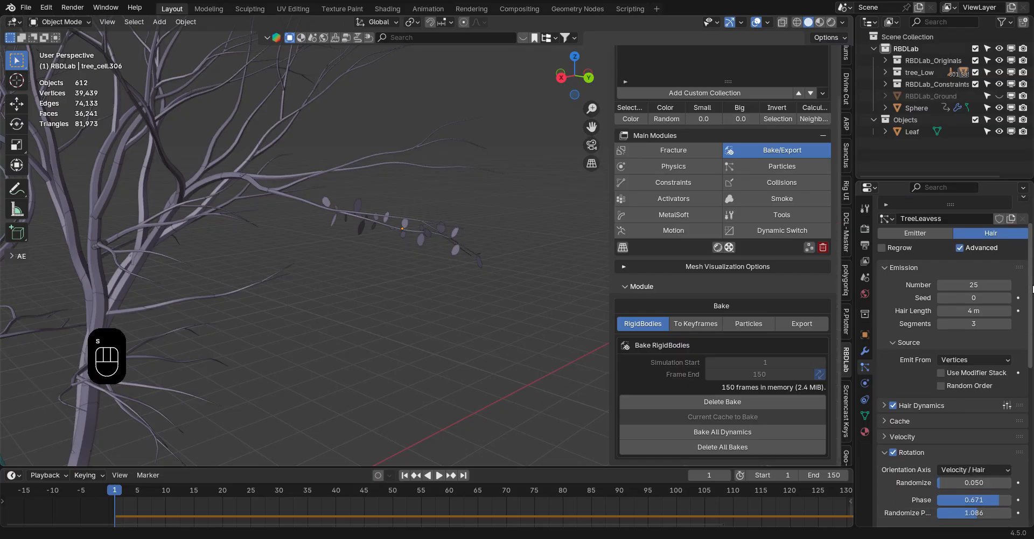
{"action": "left_click", "coordinate": [928, 324]}
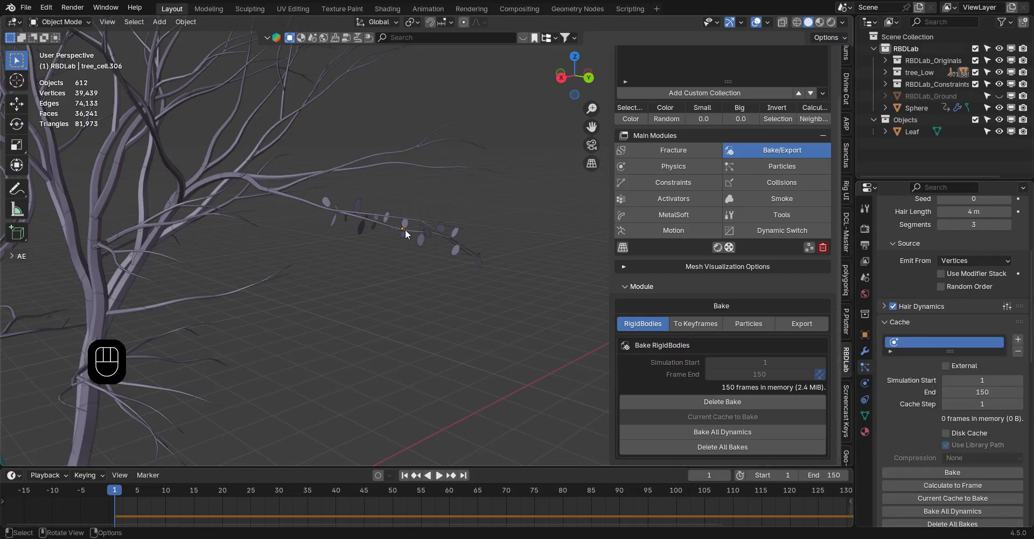
Make the leafy branch fragment active and add all tree_Low fragments to the selection in a side view
{"action": "left_click", "coordinate": [405, 228]}
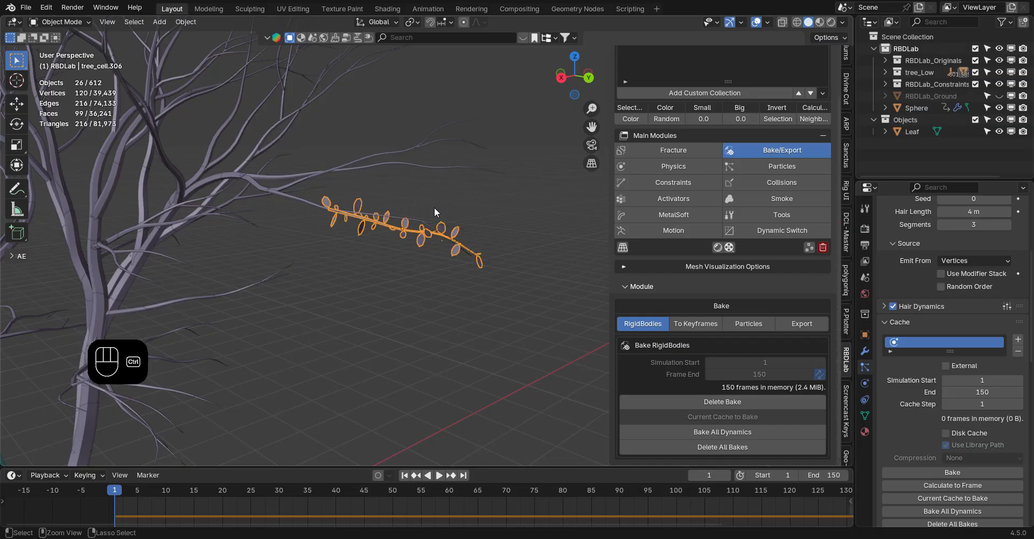
{"action": "scroll", "coordinate": [410, 178], "scroll_direction": "down", "scroll_amount": 8}
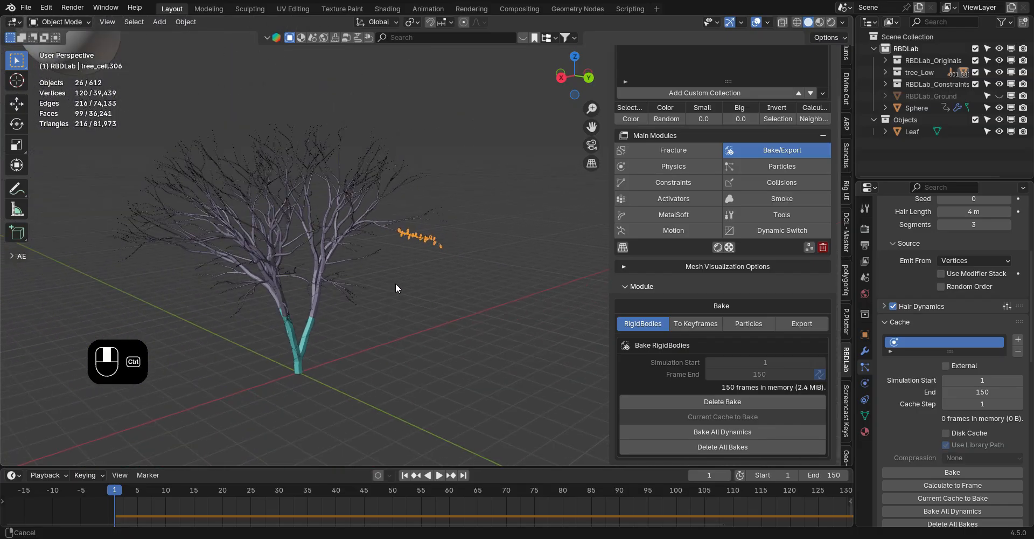
{"action": "left_click", "coordinate": [560, 80]}
{"action": "middle_click_drag", "start_coordinate": [418, 180], "coordinate": [435, 186], "text": "shift"}
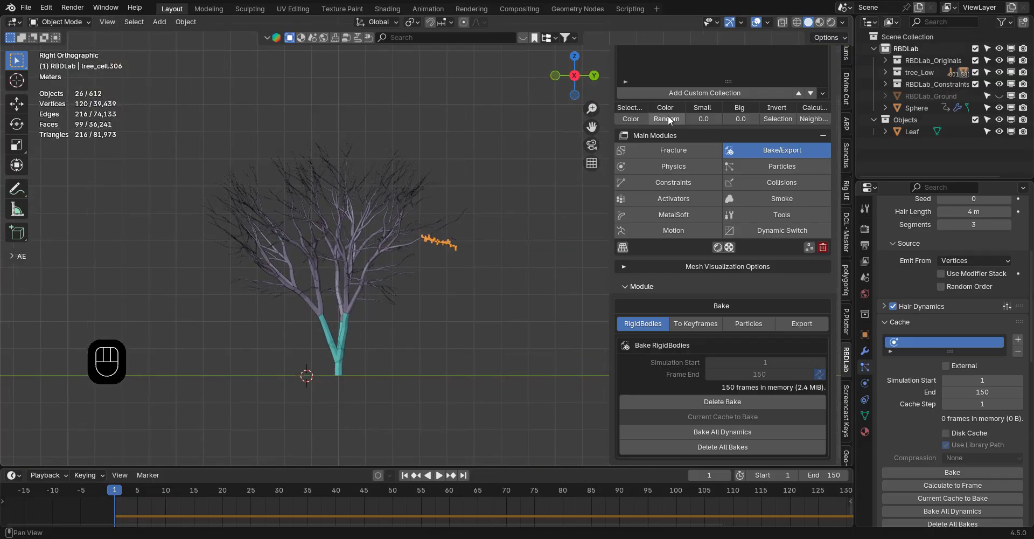
{"action": "scroll", "coordinate": [669, 120], "scroll_direction": "up", "scroll_amount": 3}
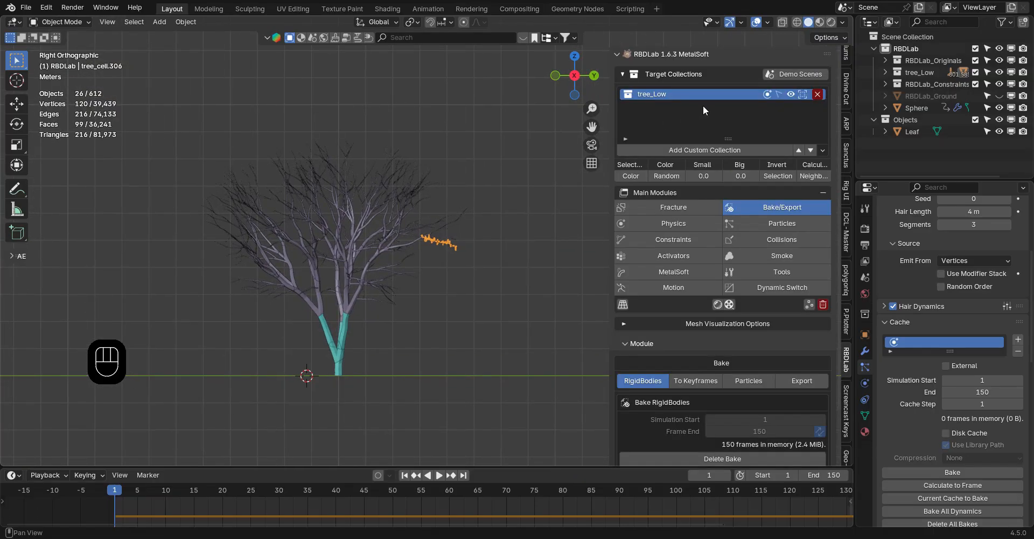
{"action": "left_click", "coordinate": [778, 92]}
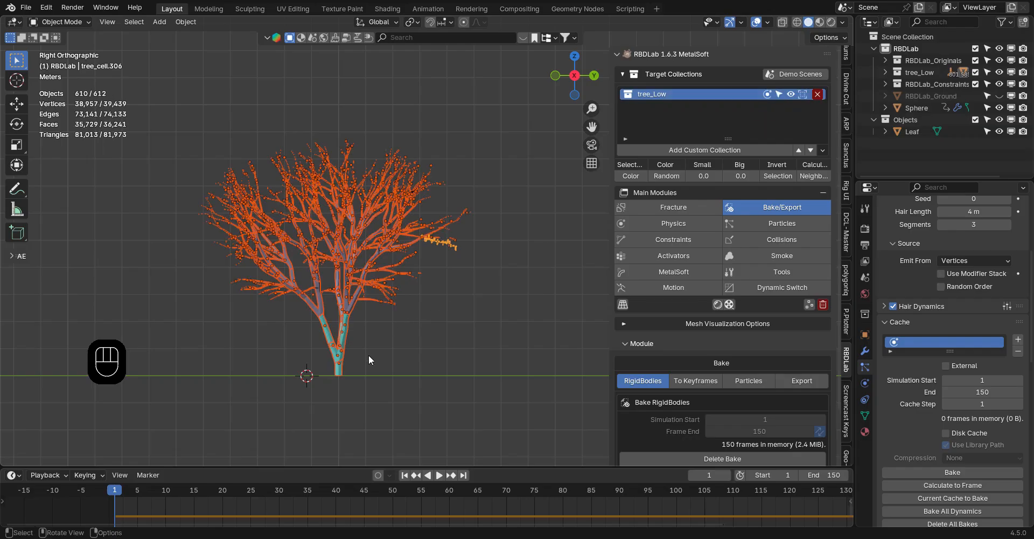
Remove the trunk and lower thick branch fragments from the selection with Circle Select
{"action": "key", "text": "c"}
{"action": "left_click_drag", "start_coordinate": [327, 382], "coordinate": [339, 331], "text": "shift"}
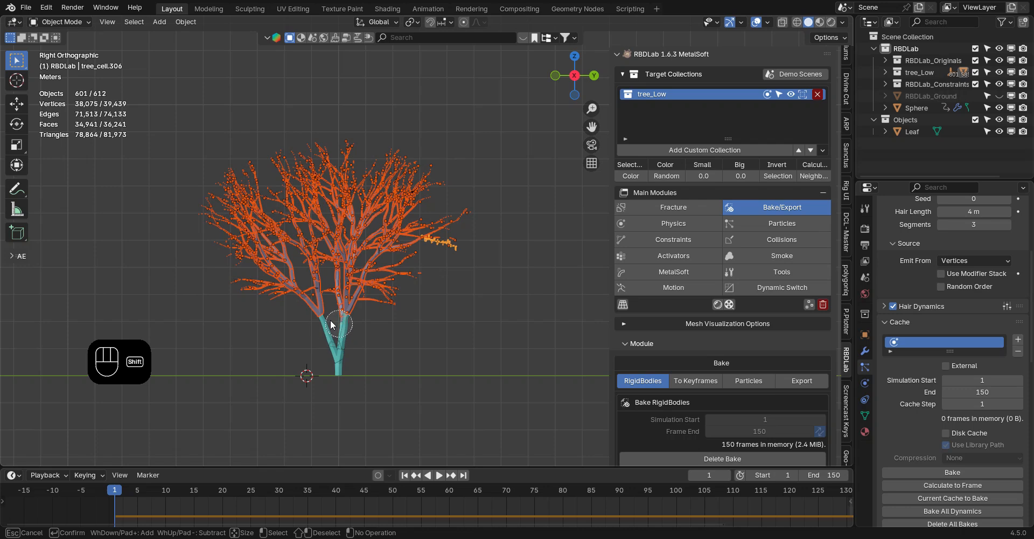
{"action": "key", "text": "alt+z"}
{"action": "mouse_move", "coordinate": [337, 313]}
{"action": "left_mouse_down", "text": "shift"}
{"action": "mouse_move", "coordinate": [352, 308]}
{"action": "mouse_move", "coordinate": [335, 299]}
{"action": "left_mouse_up", "text": "shift"}
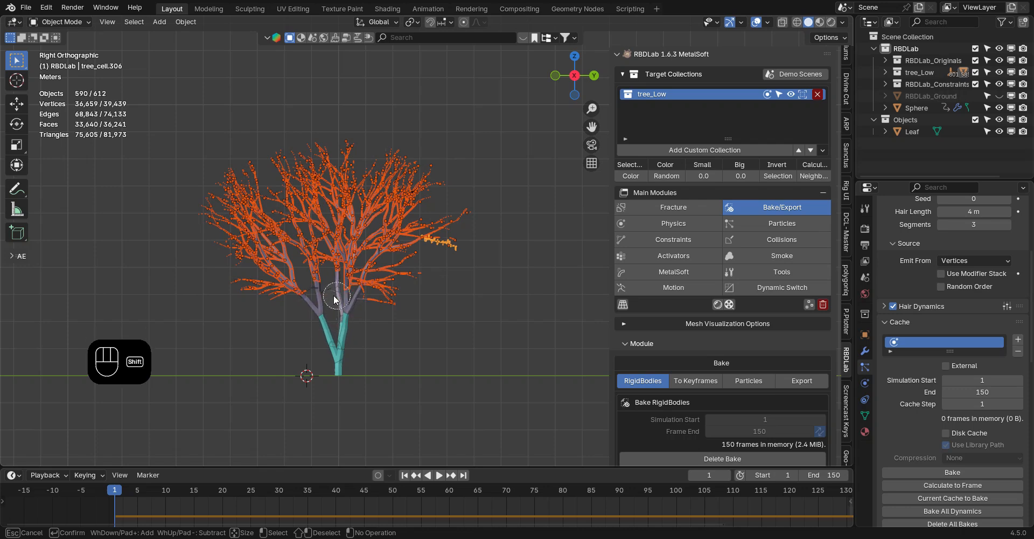
{"action": "key", "text": "Escape"}
Copy the active TreeLeaves particle system to all selected branch fragments
{"action": "middle_click_drag", "start_coordinate": [477, 194], "coordinate": [416, 251]}
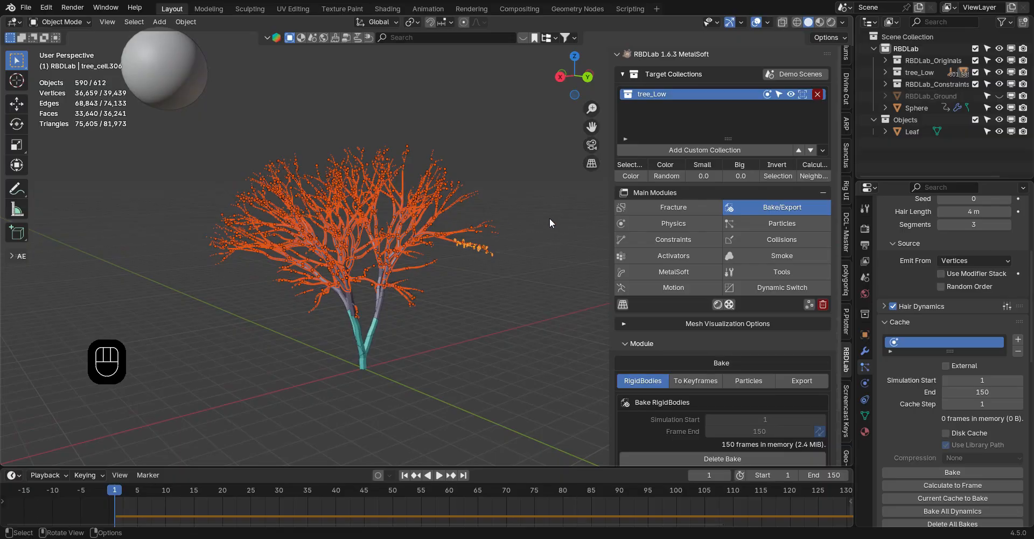
{"action": "scroll", "coordinate": [909, 292], "scroll_direction": "up", "scroll_amount": 6}
{"action": "left_click", "coordinate": [1024, 254]}
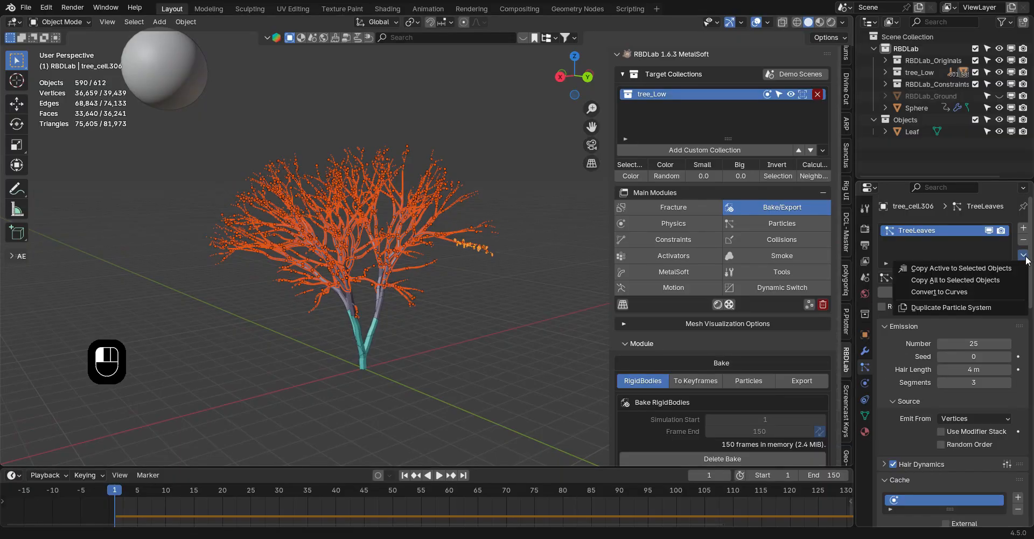
{"action": "left_click", "coordinate": [942, 268]}
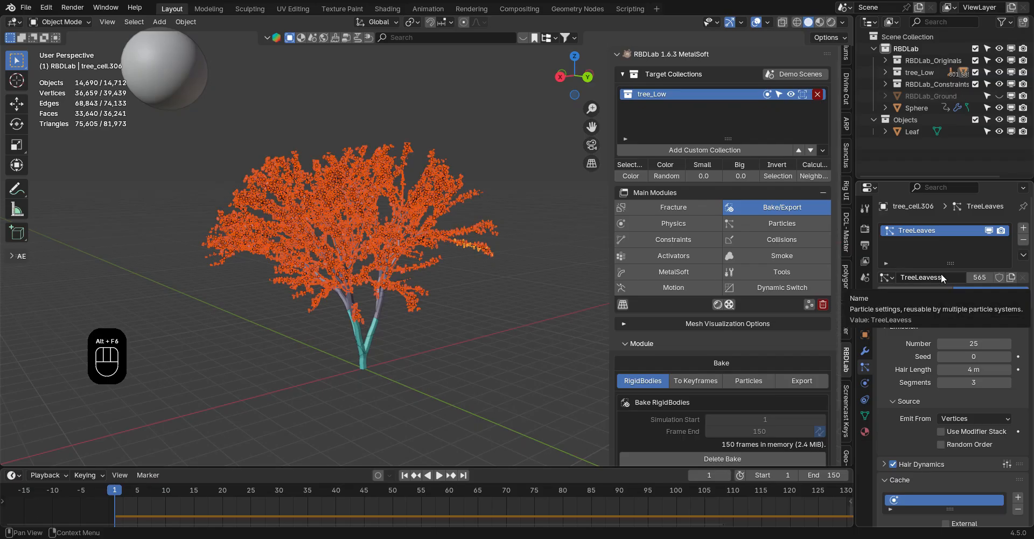
Deselect the tree fragments and set the emission Number of the shared leaf particles to 10
{"action": "middle_click_drag", "start_coordinate": [500, 304], "coordinate": [415, 274]}
{"action": "left_click", "coordinate": [450, 309]}
{"action": "scroll", "coordinate": [415, 203], "scroll_direction": "up", "scroll_amount": 6}
{"action": "left_click", "coordinate": [971, 342]}
{"action": "key", "text": "Return"}
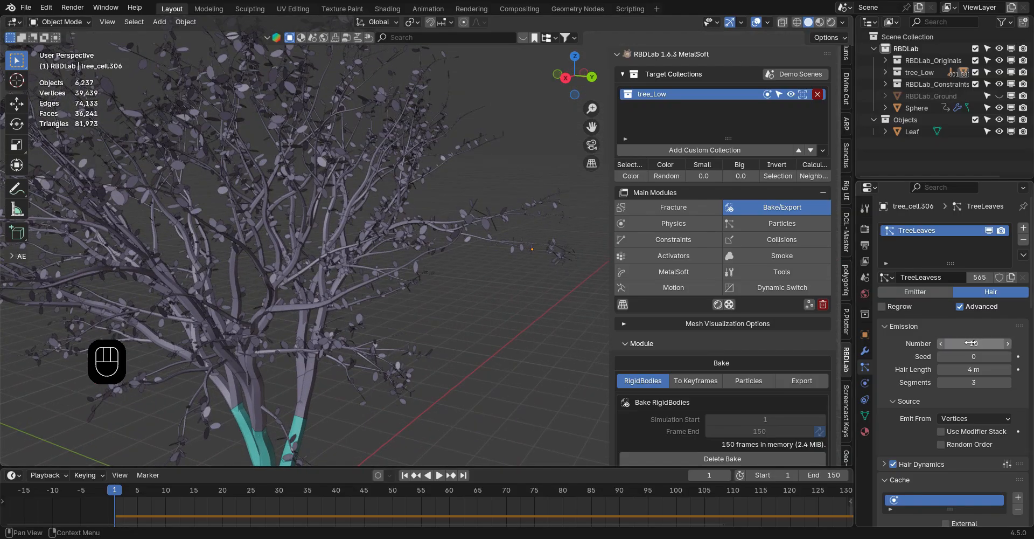
Set the emission Number of the shared leaf particles to 5 and save the file
{"action": "double_click", "coordinate": [989, 345]}
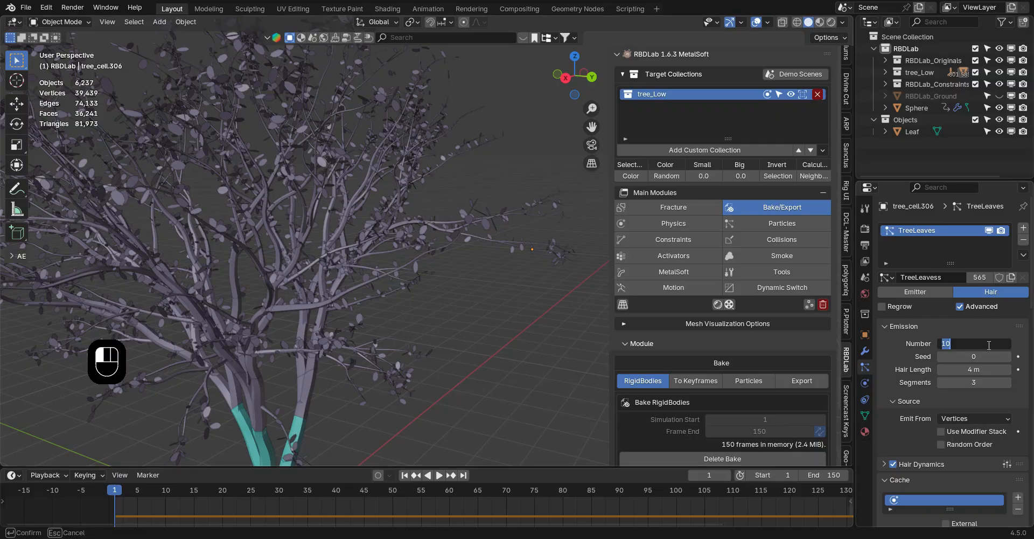
{"action": "key", "text": "Return"}
{"action": "key", "text": "ctrl+s"}
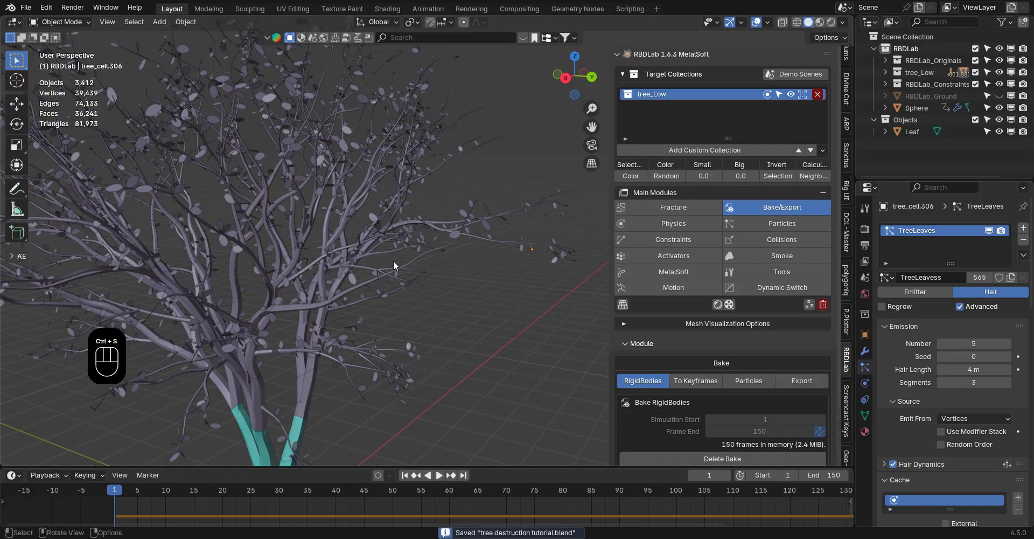
Play the baked destruction from the first frame several times and examine how the leaves move with the breaking branches
{"action": "scroll", "coordinate": [338, 302], "scroll_direction": "down", "scroll_amount": 5}
{"action": "middle_click_drag", "start_coordinate": [337, 302], "coordinate": [372, 305]}
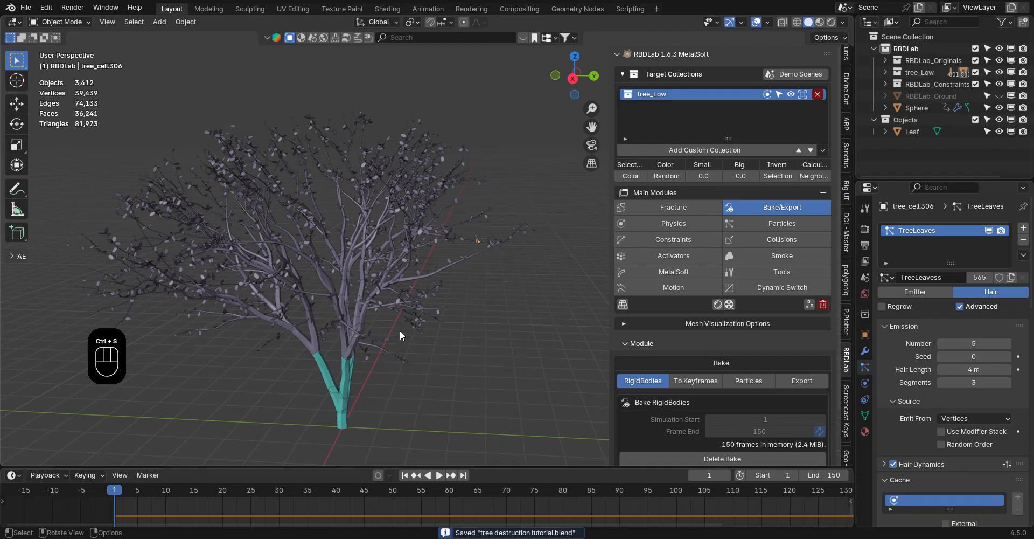
{"action": "key", "text": "space"}
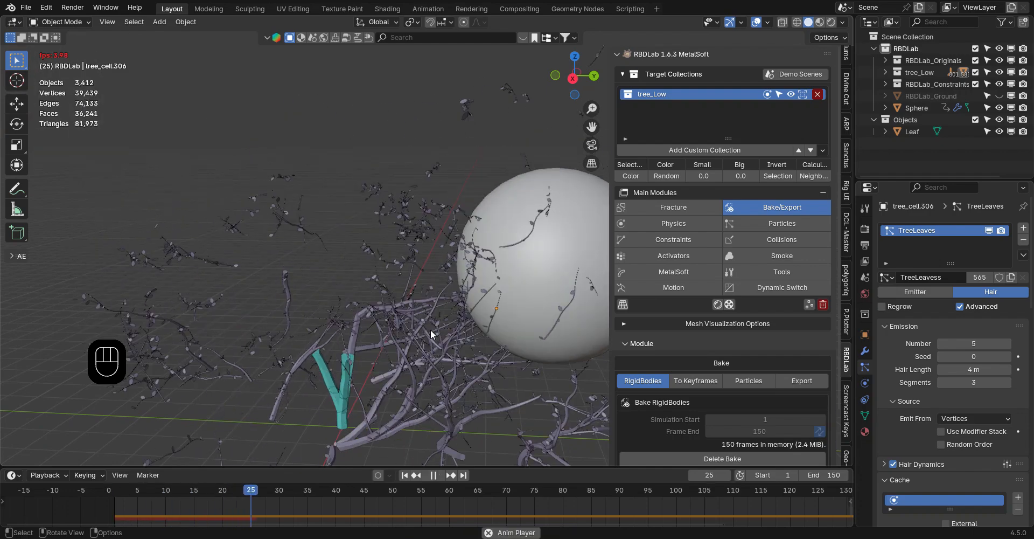
{"action": "key", "text": "space"}
{"action": "middle_click_drag", "start_coordinate": [464, 243], "coordinate": [458, 332]}
{"action": "left_click", "coordinate": [404, 475]}
{"action": "key", "text": "space"}
{"action": "middle_click_drag", "start_coordinate": [409, 354], "coordinate": [406, 283]}
{"action": "key", "text": "space"}
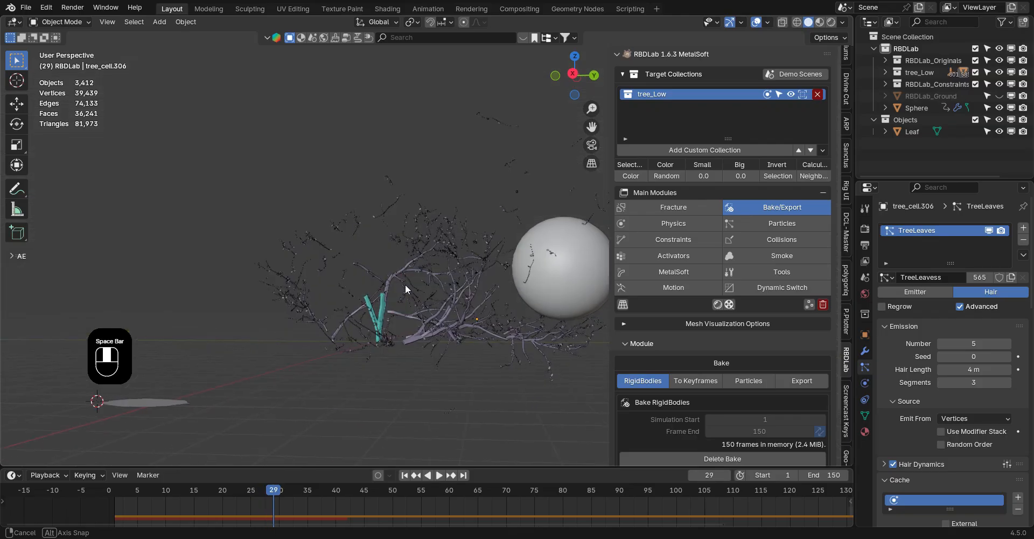
{"action": "left_click", "coordinate": [403, 475]}
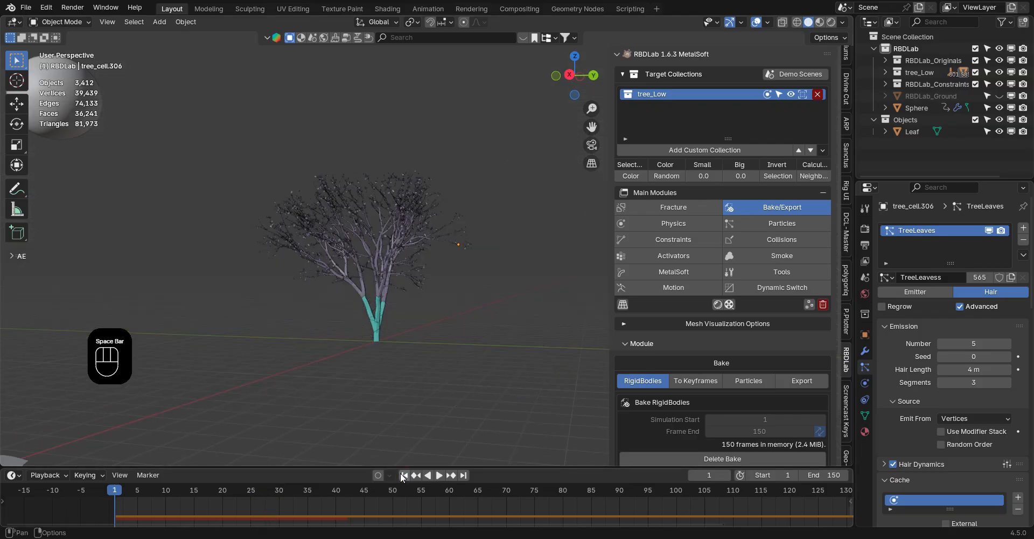
{"action": "middle_click_drag", "start_coordinate": [429, 212], "coordinate": [378, 167], "text": "ctrl"}
{"action": "middle_click_drag", "start_coordinate": [373, 205], "coordinate": [374, 227]}
{"action": "middle_click_drag", "start_coordinate": [374, 183], "coordinate": [335, 342], "text": "ctrl"}
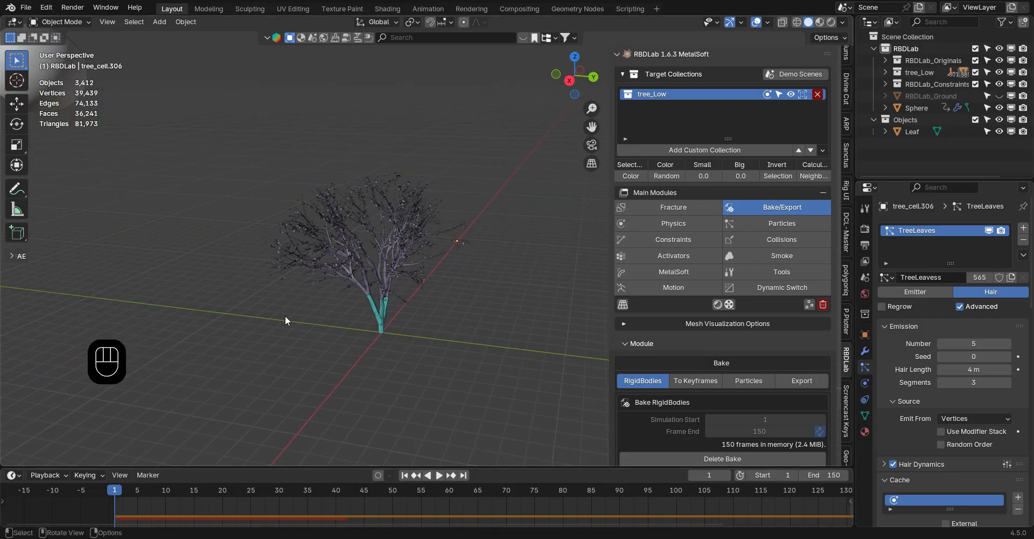
{"action": "key", "text": "space"}
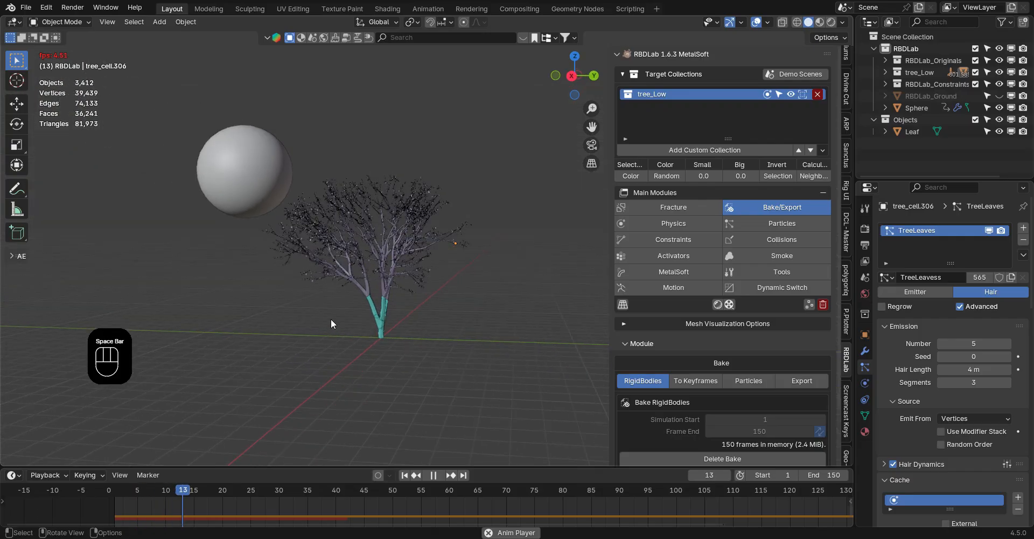
{"action": "key", "text": "space"}
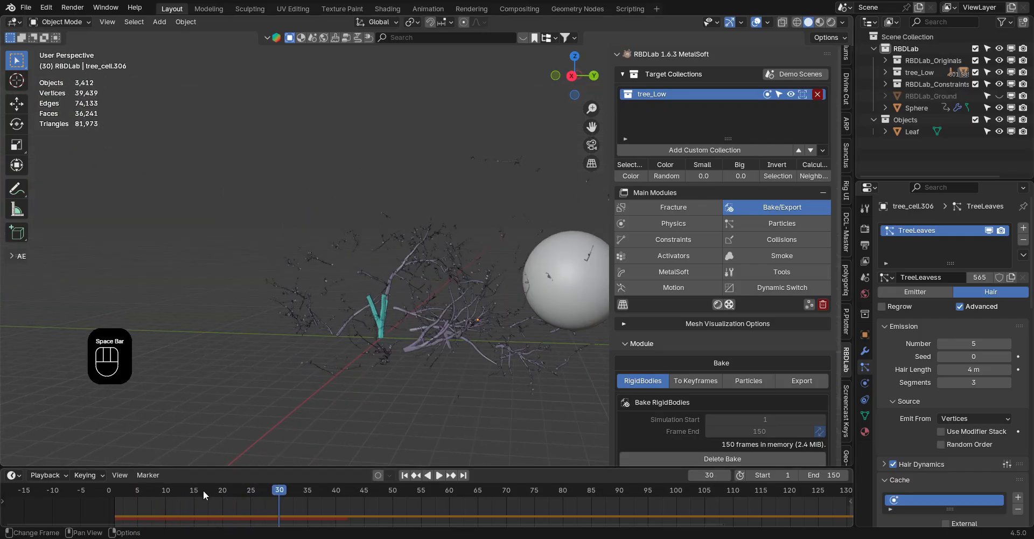
Go through frames 10 to 15 one by one to examine the sphere's approach to the tree, and return to frame 1
{"action": "left_click", "coordinate": [205, 490]}
{"action": "key", "text": "Left"}
{"action": "key", "text": "Left"}
{"action": "key", "text": "Left"}
{"action": "key", "text": "Left"}
{"action": "key", "text": "Left"}
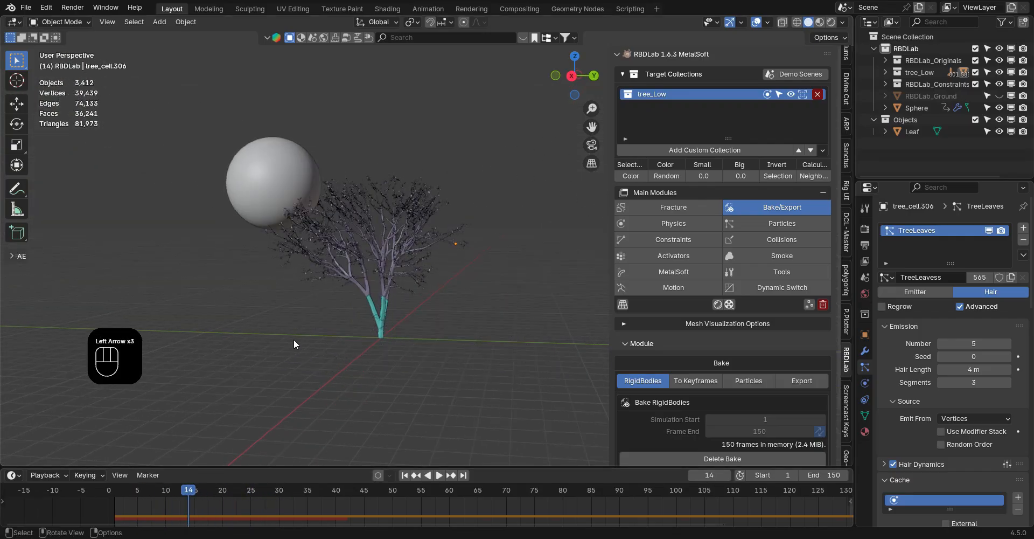
{"action": "key", "text": "Right"}
{"action": "key", "text": "Left"}
{"action": "key", "text": "Left"}
{"action": "key", "text": "Left"}
{"action": "key", "text": "Left"}
{"action": "key", "text": "Left"}
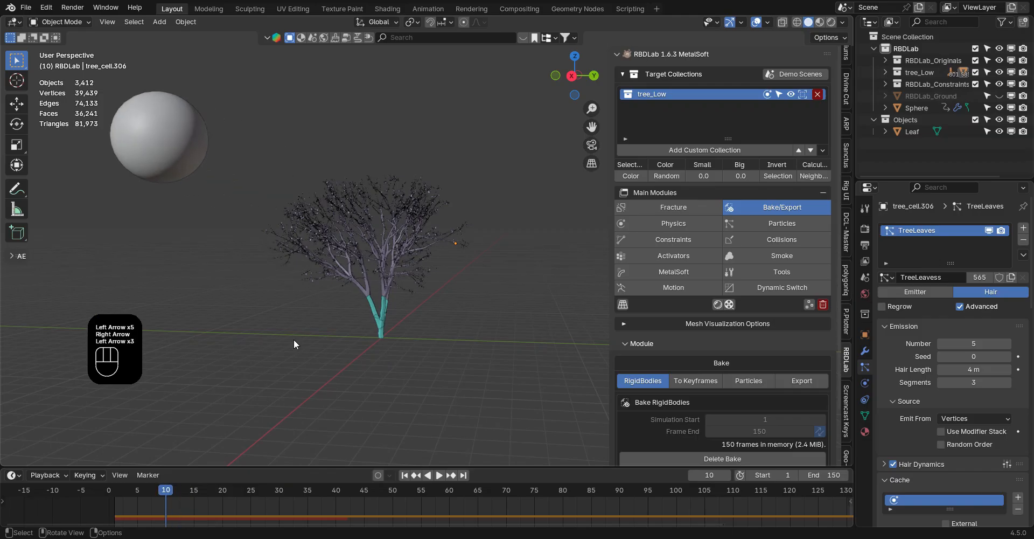
{"action": "left_click", "coordinate": [405, 475]}
Select all tree_Low fragments with a leafy branch fragment active and turn off viewport display of TreeLeaves on all of them
{"action": "middle_click_drag", "start_coordinate": [399, 377], "coordinate": [431, 232], "text": "ctrl"}
{"action": "left_click", "coordinate": [506, 269]}
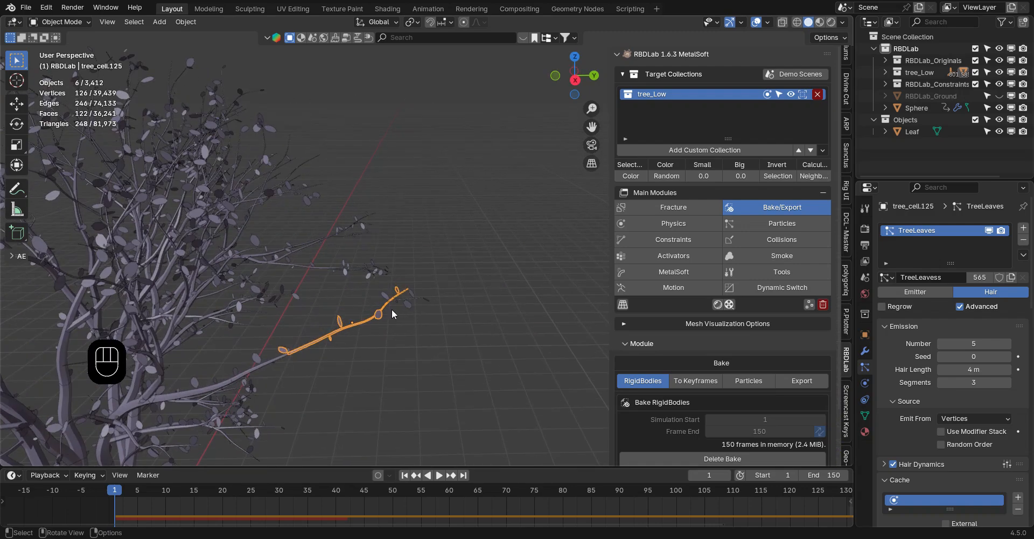
{"action": "middle_click_drag", "start_coordinate": [393, 309], "coordinate": [404, 289]}
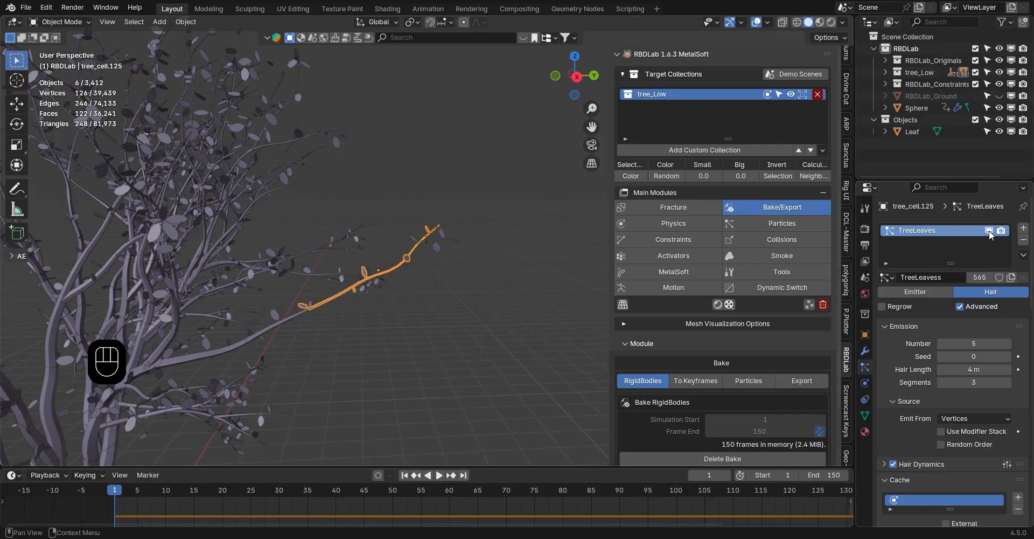
{"action": "middle_click_drag", "start_coordinate": [448, 270], "coordinate": [299, 216]}
{"action": "left_click", "coordinate": [356, 247]}
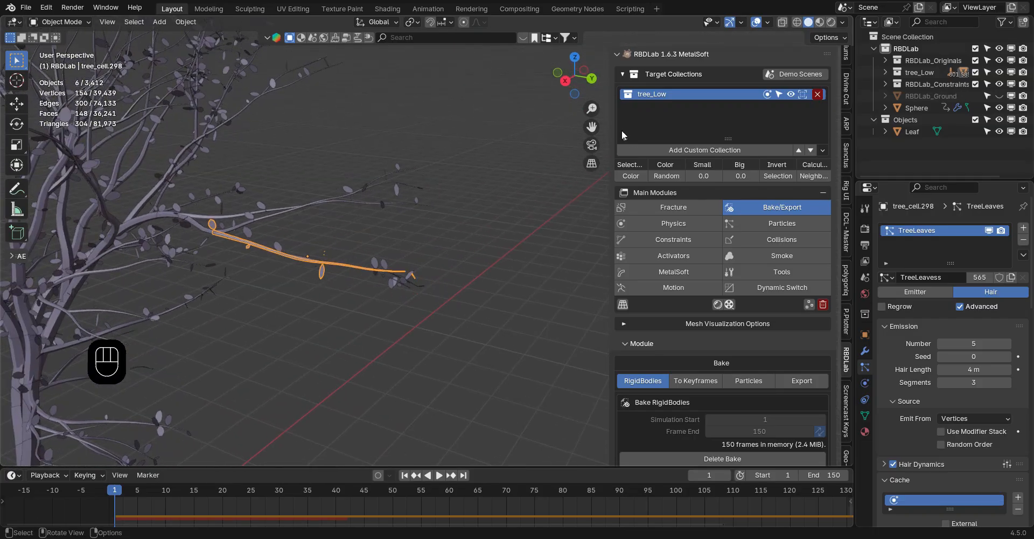
{"action": "left_click", "coordinate": [780, 95]}
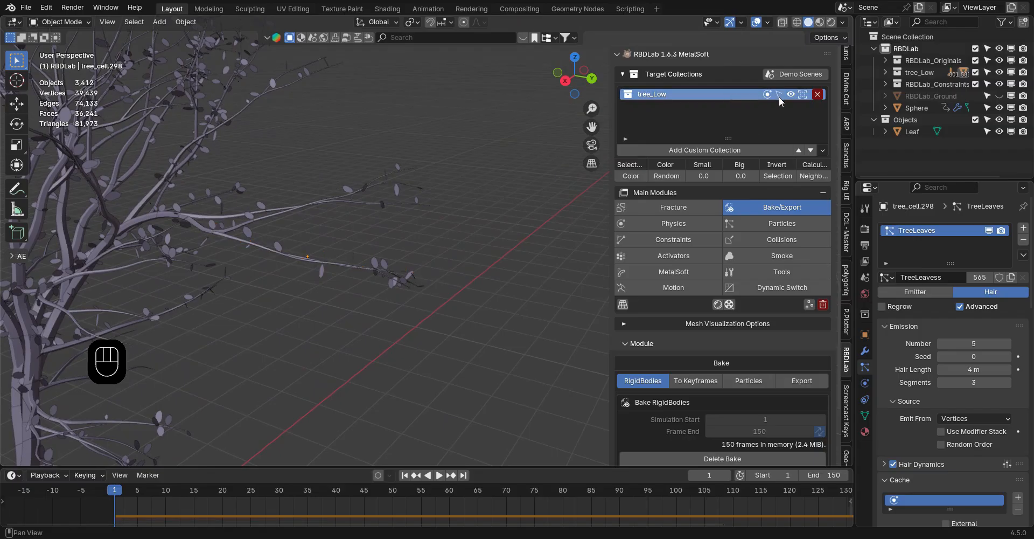
{"action": "left_click", "coordinate": [347, 265]}
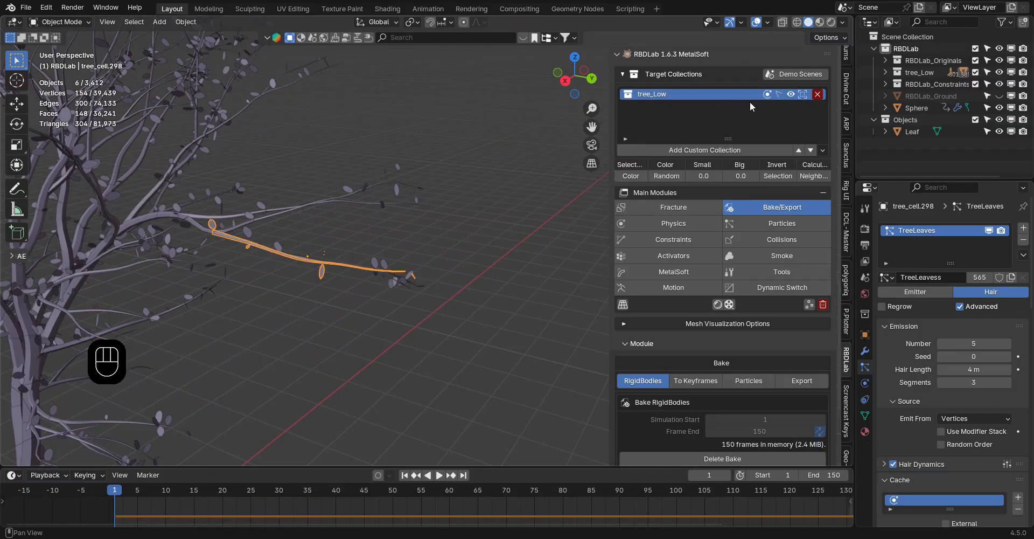
{"action": "left_click", "coordinate": [778, 94]}
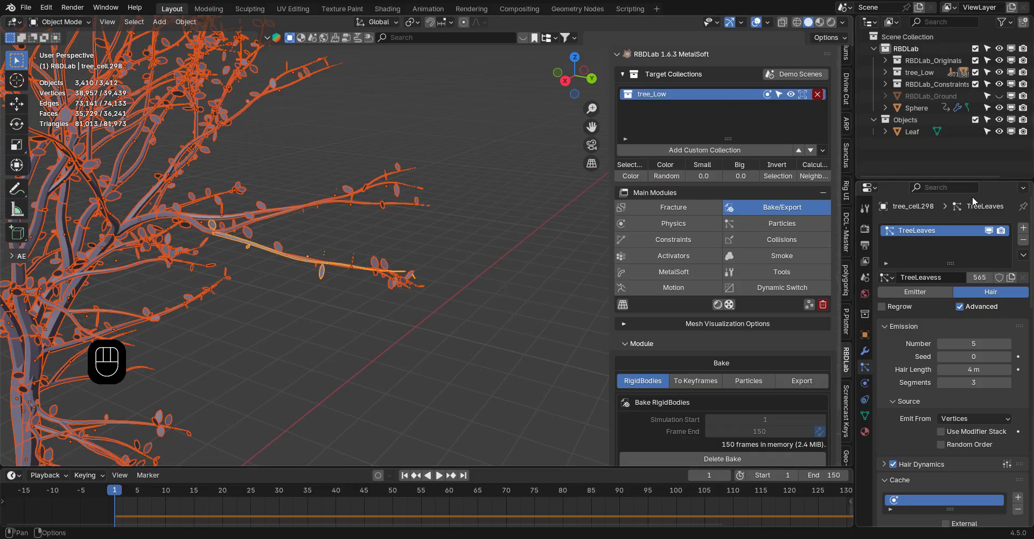
{"action": "left_click", "coordinate": [991, 230]}
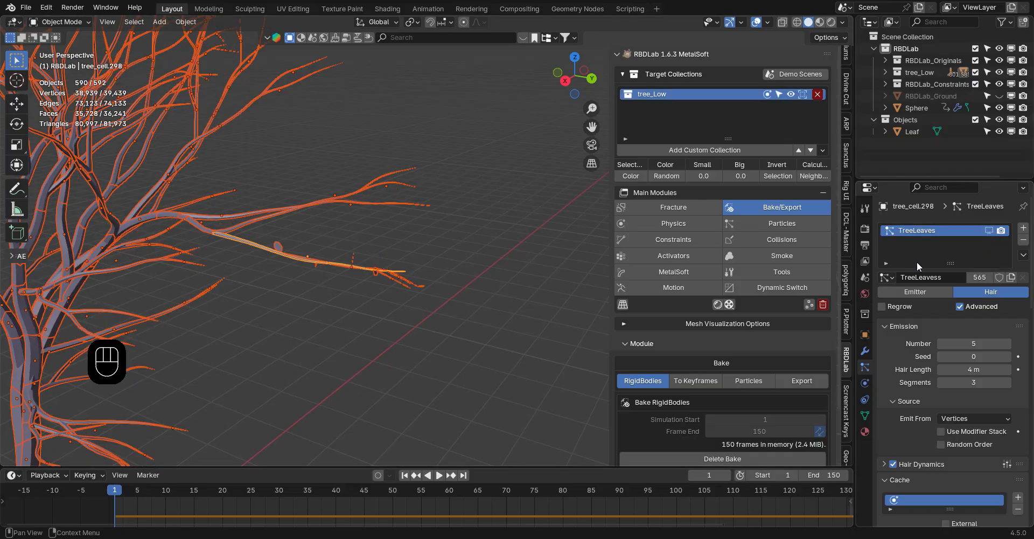
Select only the outer branch fragment tree_cell.306 and add a second particle system to it
{"action": "left_click", "coordinate": [393, 305]}
{"action": "middle_click_drag", "start_coordinate": [381, 224], "coordinate": [350, 246]}
{"action": "left_click", "coordinate": [403, 238]}
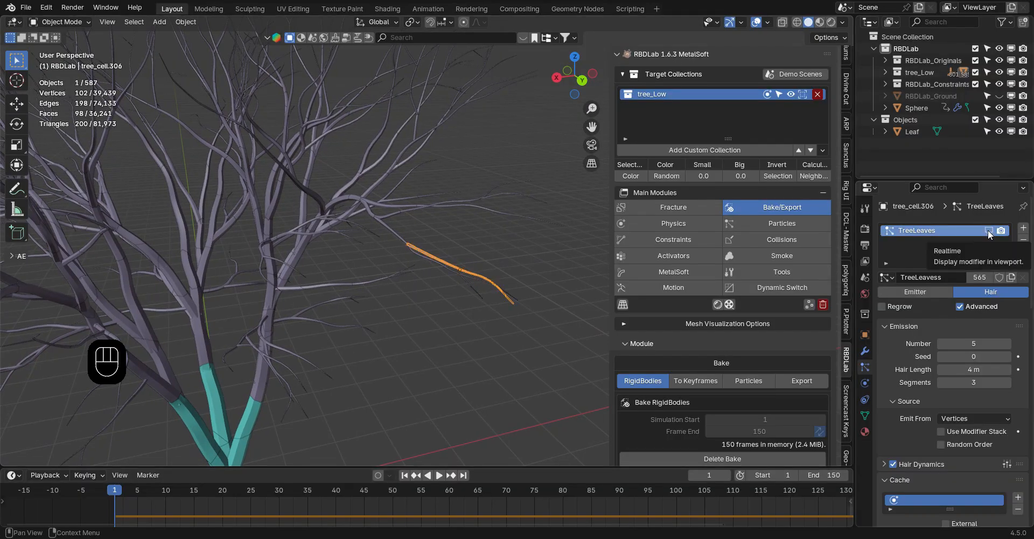
{"action": "left_click", "coordinate": [1023, 229]}
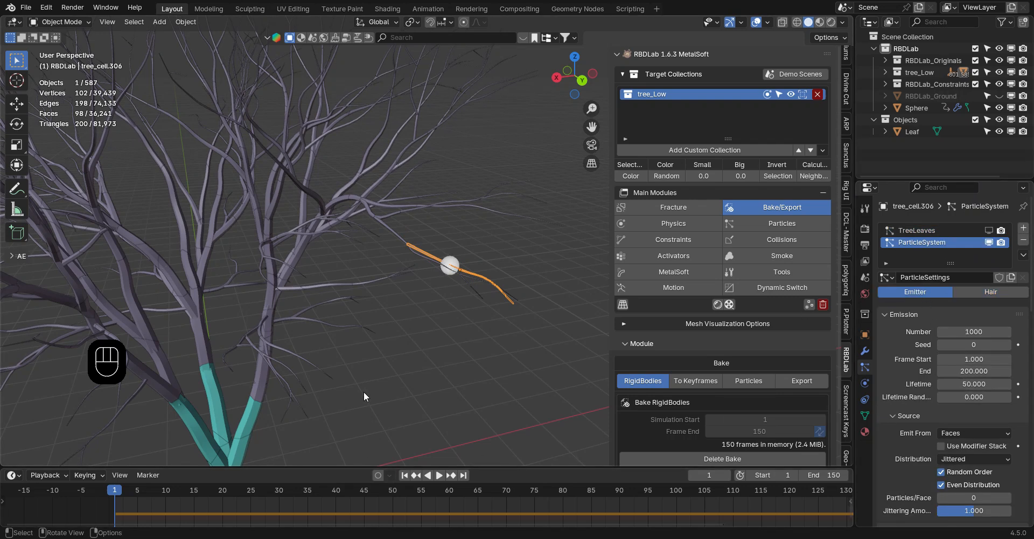
Advance the timeline frame by frame to frame 17, examining the emitted particles and the sphere's impact on the tree
{"action": "key", "text": "Right"}
{"action": "key", "text": "Right"}
{"action": "key", "text": "Right"}
{"action": "key", "text": "Right"}
{"action": "key", "text": "Right"}
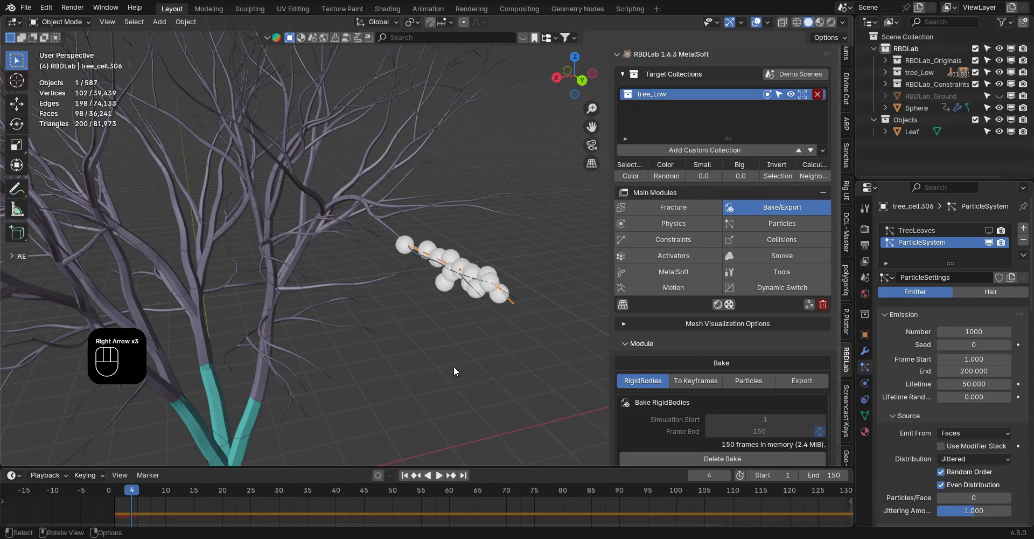
{"action": "key", "text": "Right"}
{"action": "key", "text": "Right"}
{"action": "key", "text": "Right"}
{"action": "key", "text": "Right"}
{"action": "key", "text": "Right"}
{"action": "key", "text": "Right"}
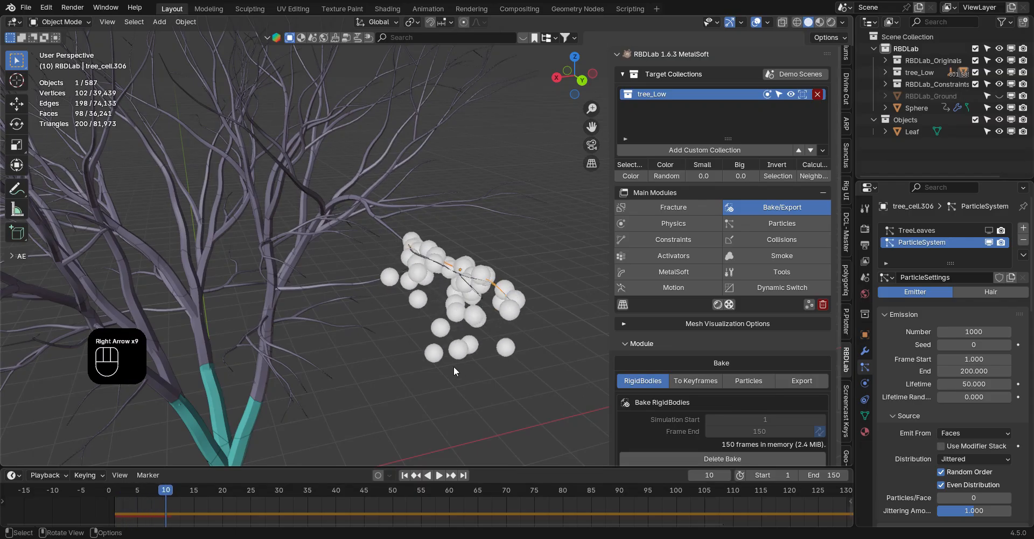
{"action": "key", "text": "Right"}
{"action": "key", "text": "Right"}
{"action": "middle_click_drag", "start_coordinate": [454, 366], "coordinate": [387, 276], "text": "ctrl"}
{"action": "key", "text": "Right"}
{"action": "key", "text": "Right"}
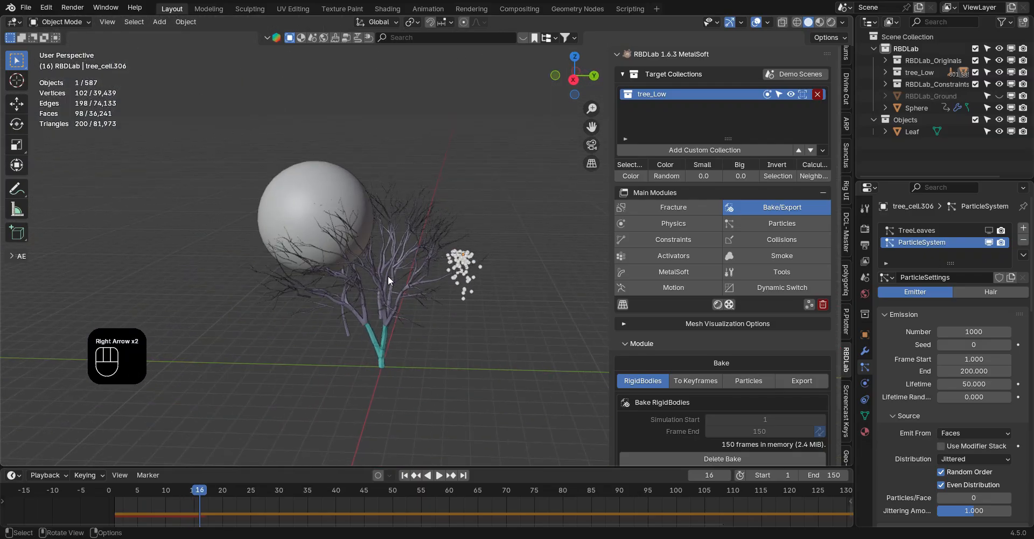
{"action": "key", "text": "Right"}
{"action": "key", "text": "Left"}
{"action": "key", "text": "Right"}
{"action": "key", "text": "Left"}
{"action": "key", "text": "Right"}
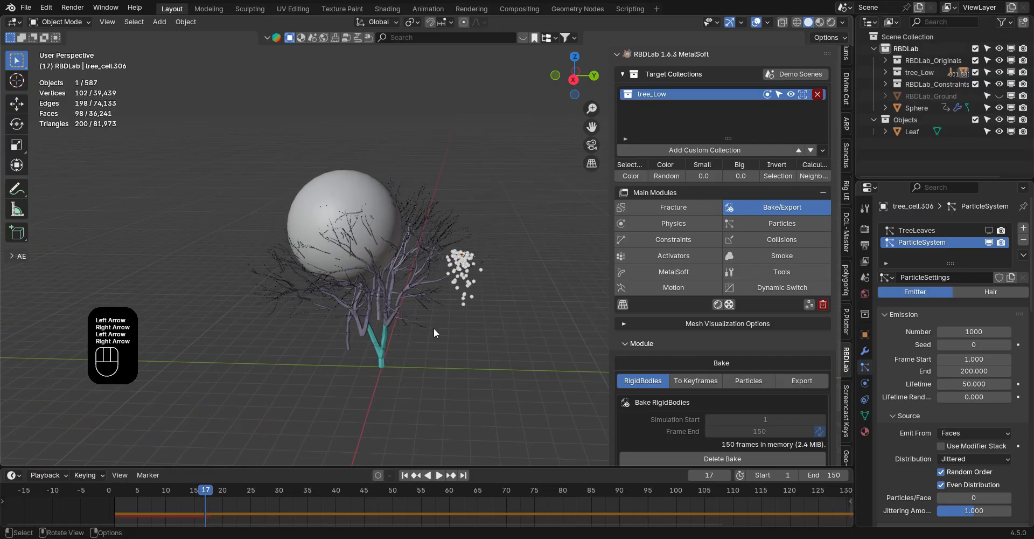
Set the new particle system's Frame Start and End to 17 and its Lifetime to 150
{"action": "left_click_drag", "start_coordinate": [988, 359], "coordinate": [988, 371]}
{"action": "type", "text": "17"}
{"action": "key", "text": "Return"}
{"action": "left_click", "coordinate": [980, 384]}
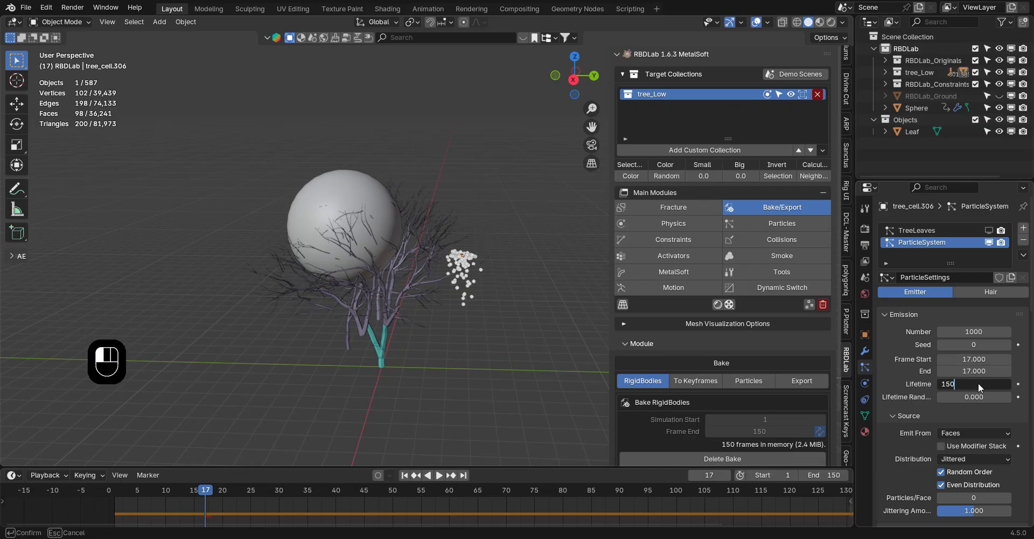
{"action": "key", "text": "Return"}
Set the emission Number of the new particle system to 15
{"action": "scroll", "coordinate": [930, 432], "scroll_direction": "down", "scroll_amount": 3}
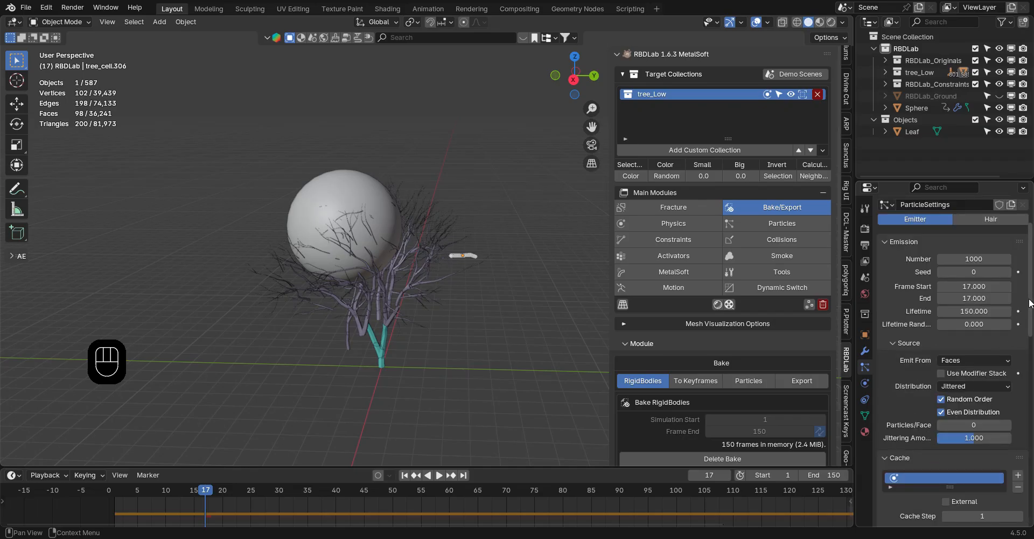
{"action": "scroll", "coordinate": [1013, 317], "scroll_direction": "down", "scroll_amount": 2}
{"action": "double_click", "coordinate": [985, 227]}
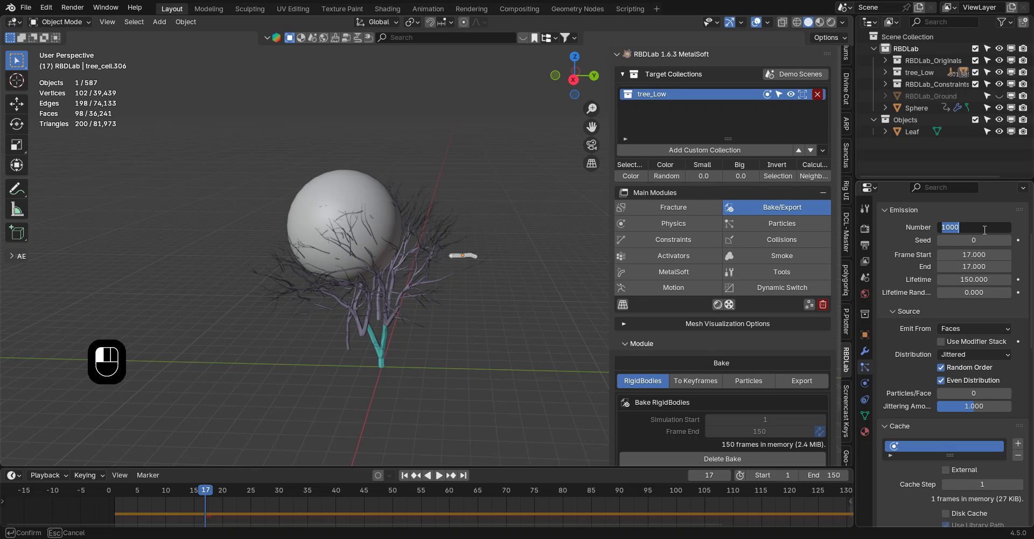
{"action": "type", "text": "15"}
{"action": "key", "text": "Return"}
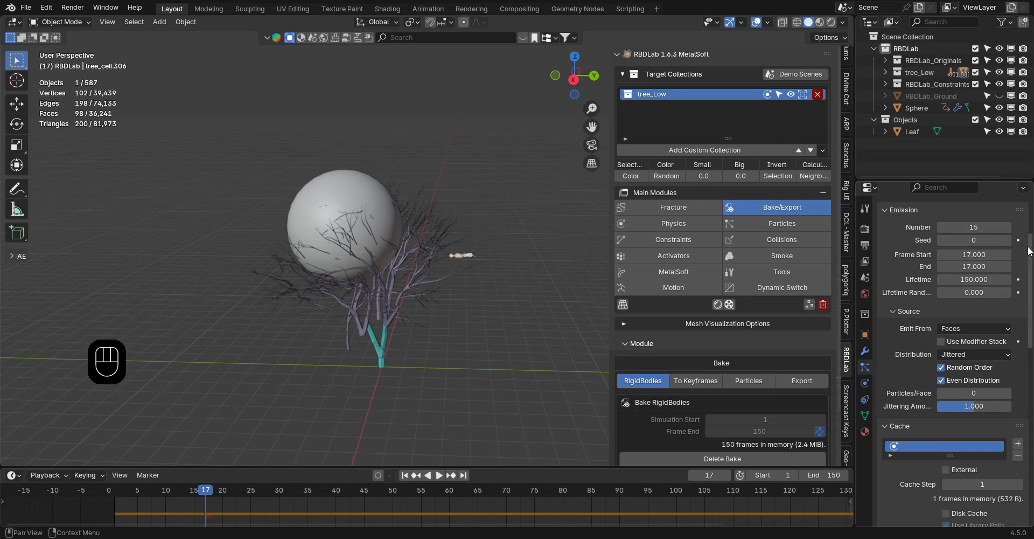
Render the new particles as Object with Leaf as the Instance Object, and play the simulation from frame 1 to frame 21
{"action": "left_click_drag", "start_coordinate": [1031, 271], "coordinate": [1031, 412]}
{"action": "left_click", "coordinate": [979, 379]}
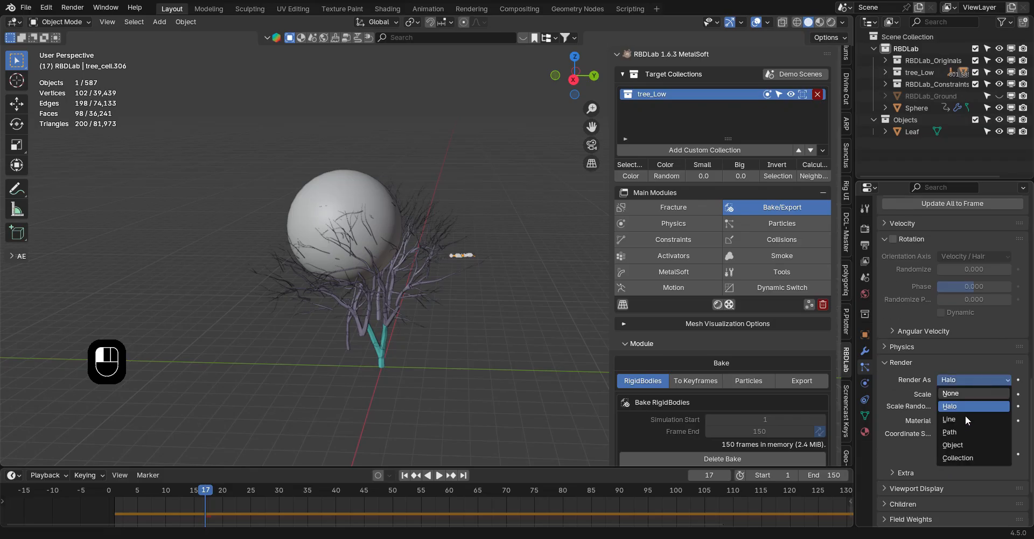
{"action": "left_click", "coordinate": [958, 443]}
{"action": "left_click", "coordinate": [958, 465]}
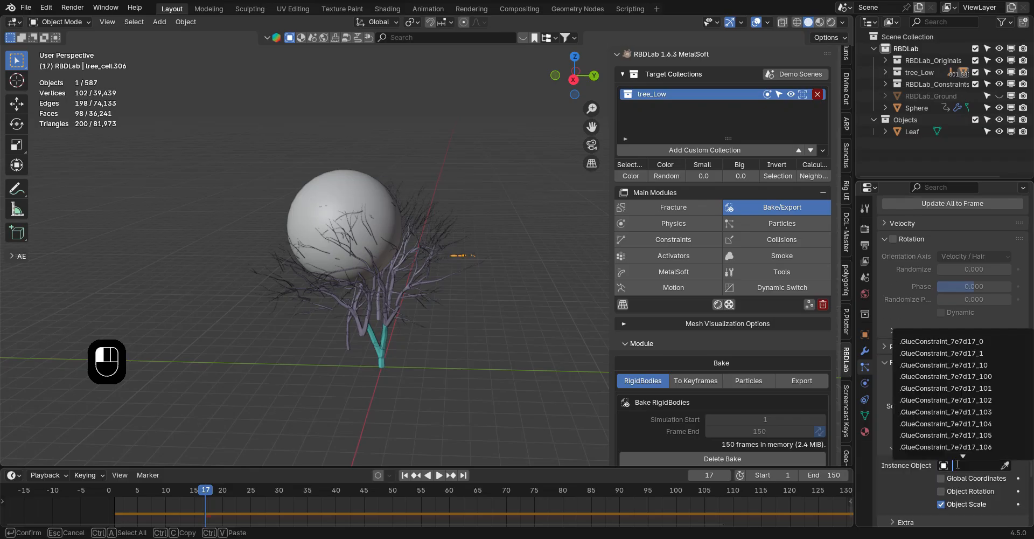
{"action": "type", "text": "leaf"}
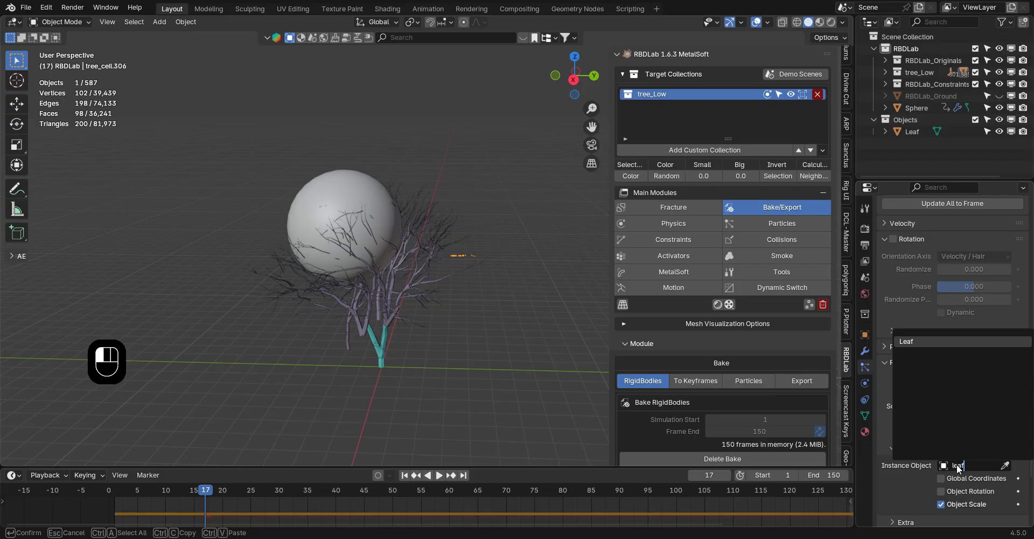
{"action": "key", "text": "Return"}
{"action": "middle_click_drag", "start_coordinate": [476, 264], "coordinate": [383, 174], "text": "ctrl"}
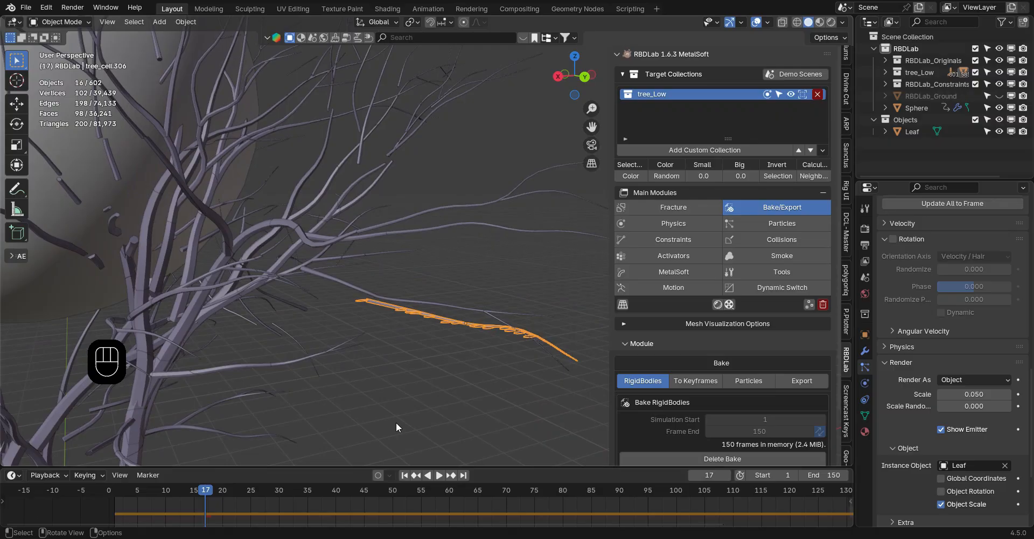
{"action": "left_click", "coordinate": [405, 474]}
{"action": "key", "text": "space"}
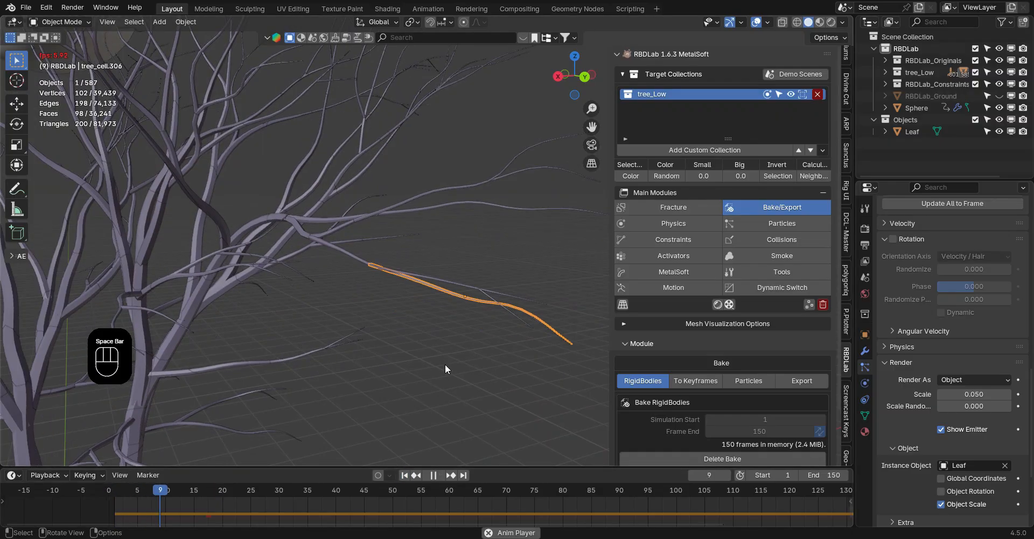
{"action": "key", "text": "space"}
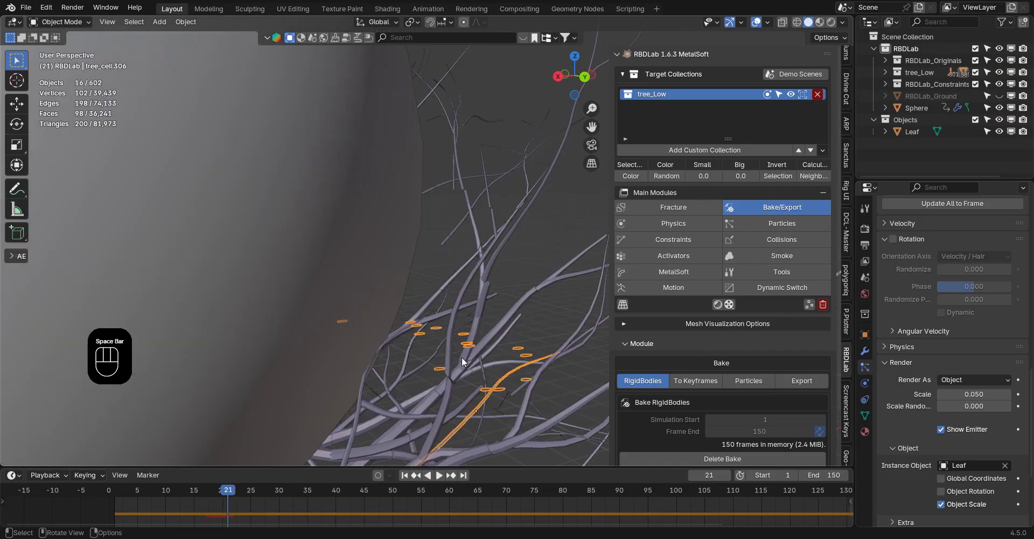
{"action": "scroll", "coordinate": [927, 342], "scroll_direction": "down", "scroll_amount": 6}
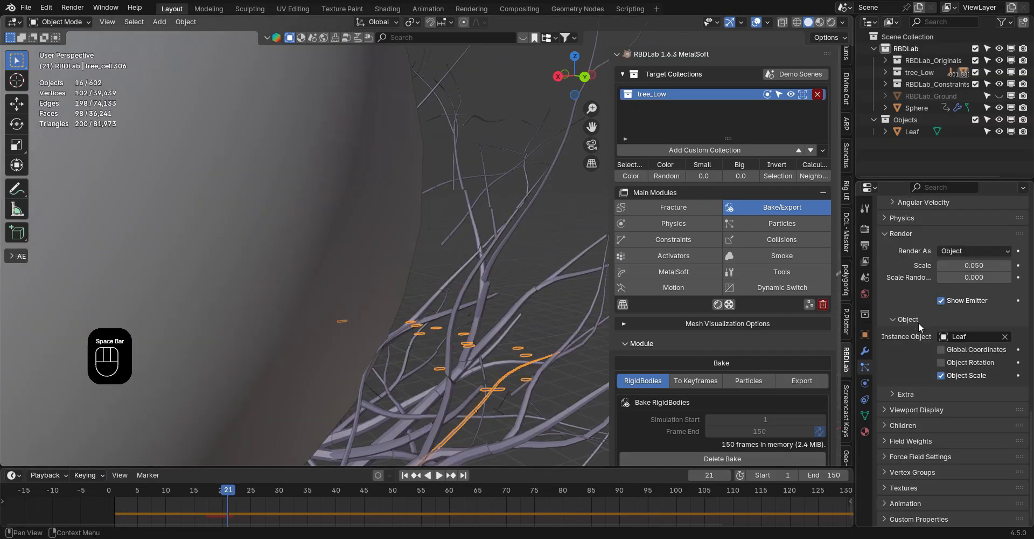
Enable Rotation for the new particle system and set its Velocity Normal to 5 m/s and Tangent to 1 m/s
{"action": "scroll", "coordinate": [920, 305], "scroll_direction": "up", "scroll_amount": 10}
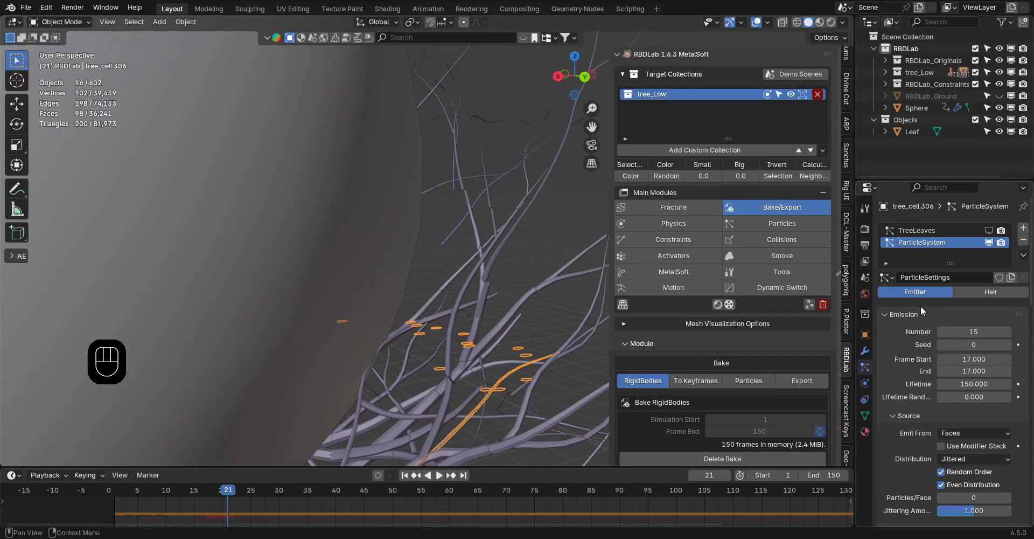
{"action": "left_click_drag", "start_coordinate": [1031, 279], "coordinate": [999, 419]}
{"action": "left_click", "coordinate": [896, 308]}
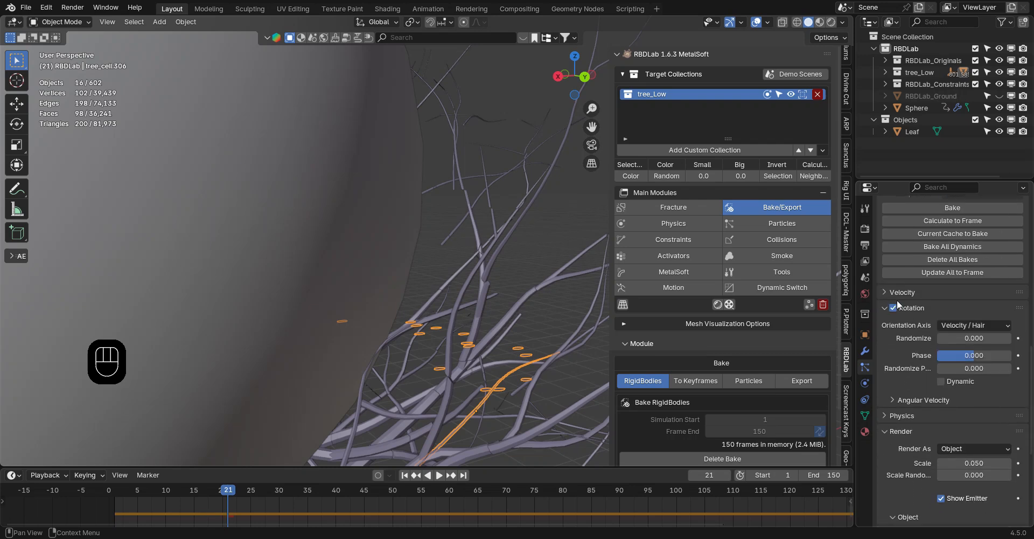
{"action": "left_click", "coordinate": [901, 292]}
{"action": "left_click", "coordinate": [970, 310]}
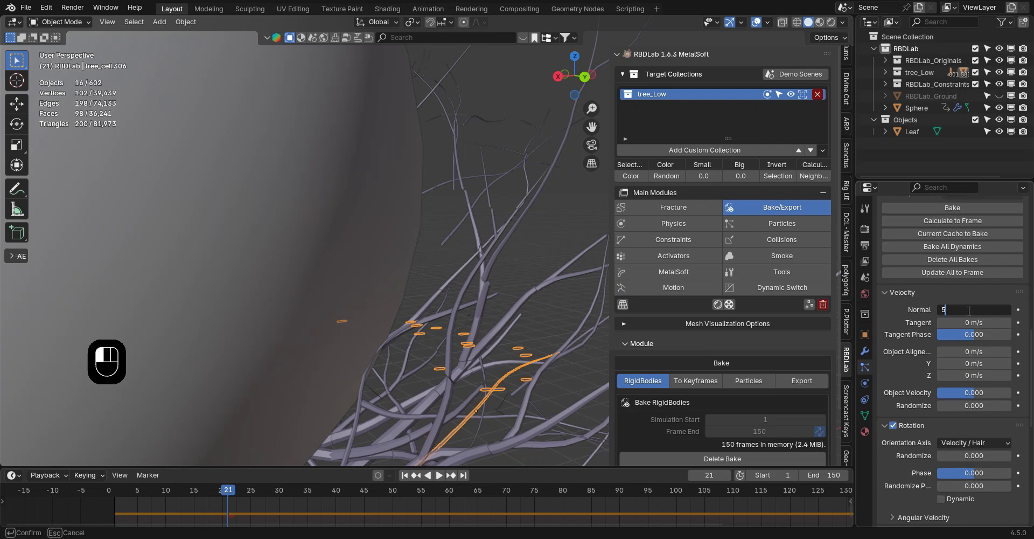
{"action": "key", "text": "Return"}
{"action": "left_click", "coordinate": [966, 322]}
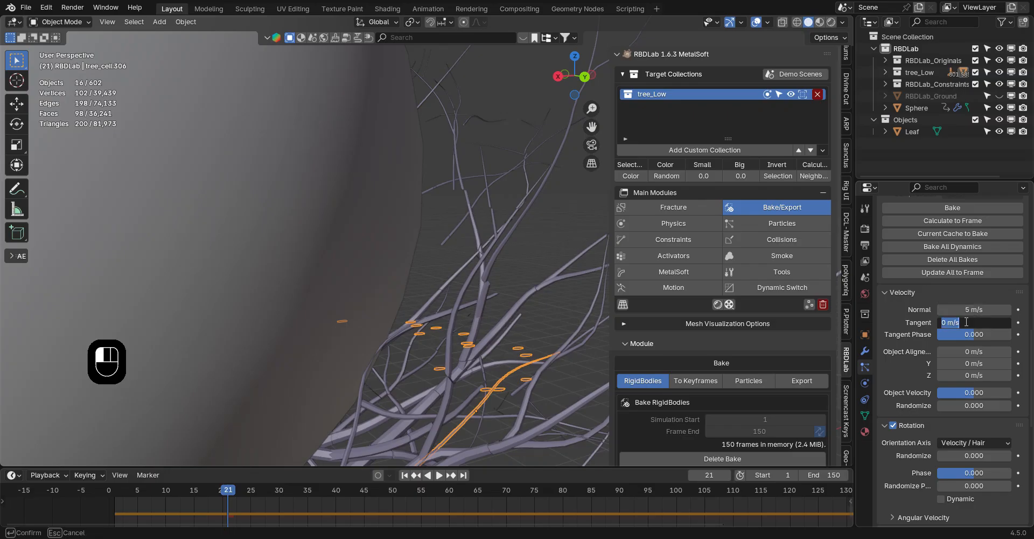
{"action": "type", "text": "1"}
{"action": "key", "text": "Return"}
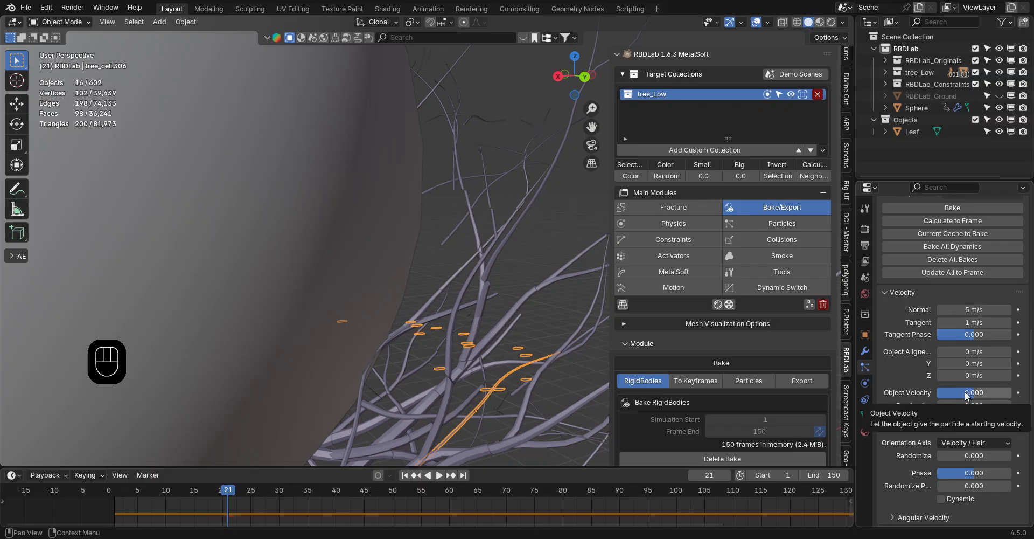
Set Object Velocity to 0.486 with velocity Randomize 0.180, and the rotation's Randomize to 0.271 and Phase to 0.343
{"action": "left_click", "coordinate": [966, 392]}
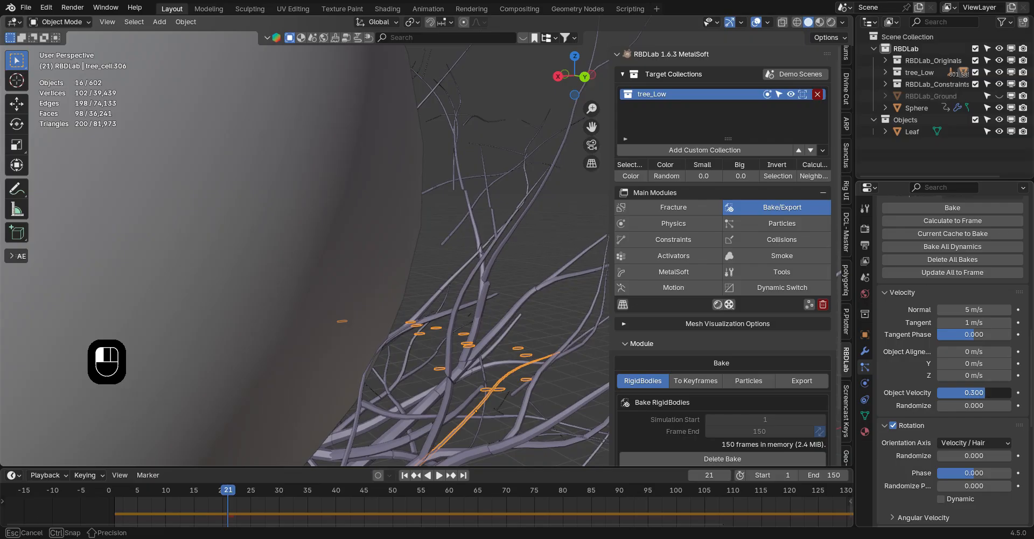
{"action": "left_click_drag", "start_coordinate": [966, 392], "coordinate": [981, 405]}
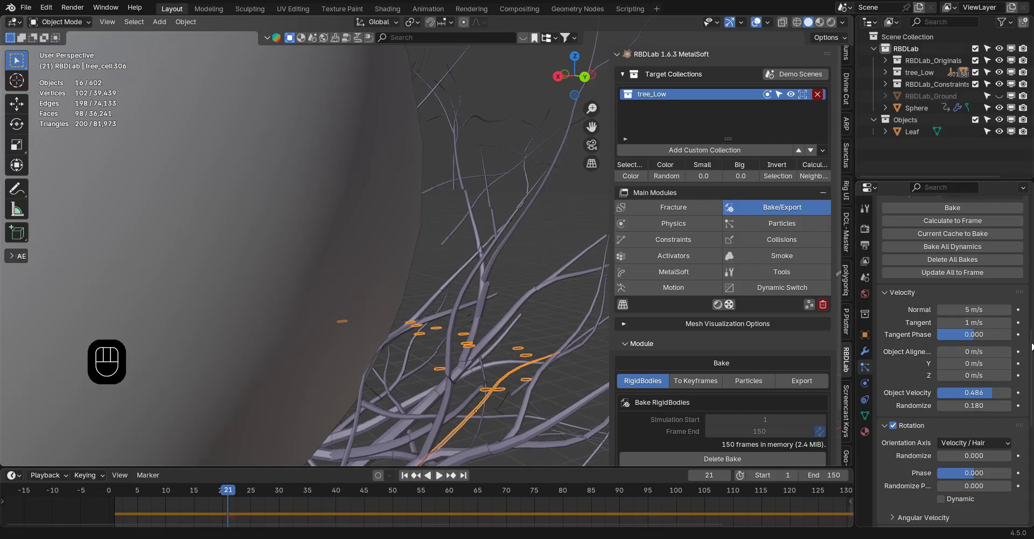
{"action": "scroll", "coordinate": [1032, 347], "scroll_direction": "down", "scroll_amount": 5}
{"action": "mouse_move", "coordinate": [974, 340]}
{"action": "left_mouse_down"}
{"action": "mouse_move", "coordinate": [954, 355]}
{"action": "mouse_move", "coordinate": [986, 356]}
{"action": "left_mouse_up"}
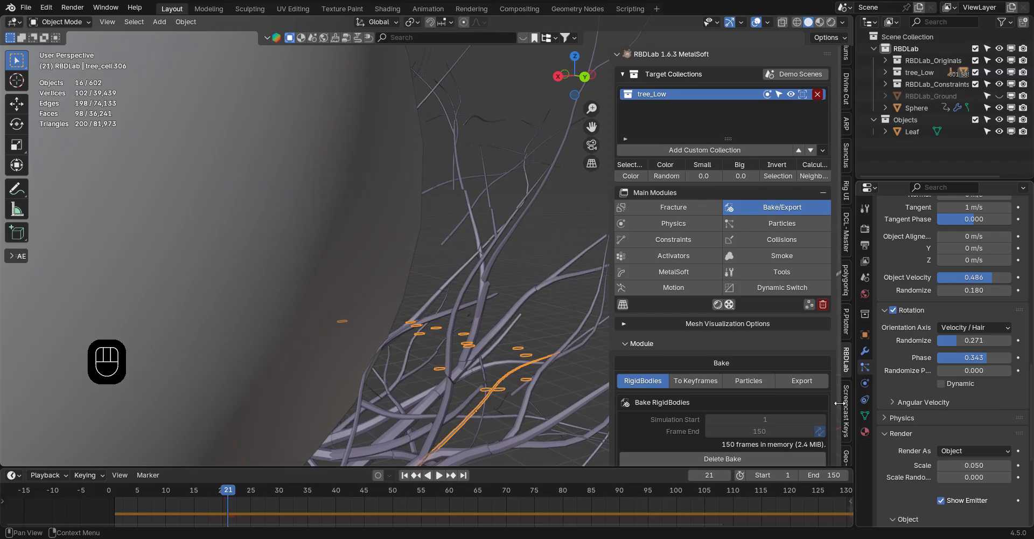
Play the simulation from frame 1 to frame 21 and examine the leaves flying off around the sphere
{"action": "left_click", "coordinate": [405, 476]}
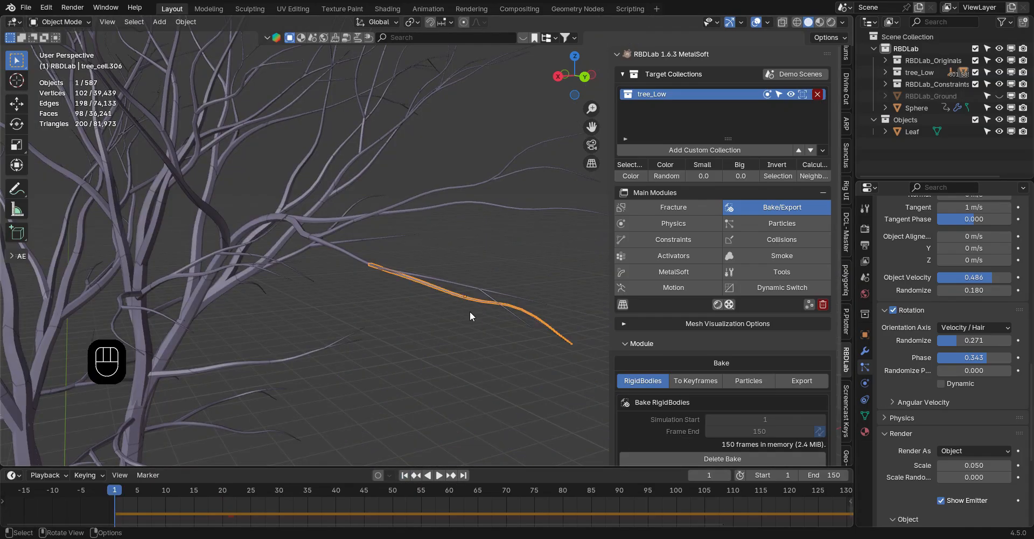
{"action": "key", "text": "space"}
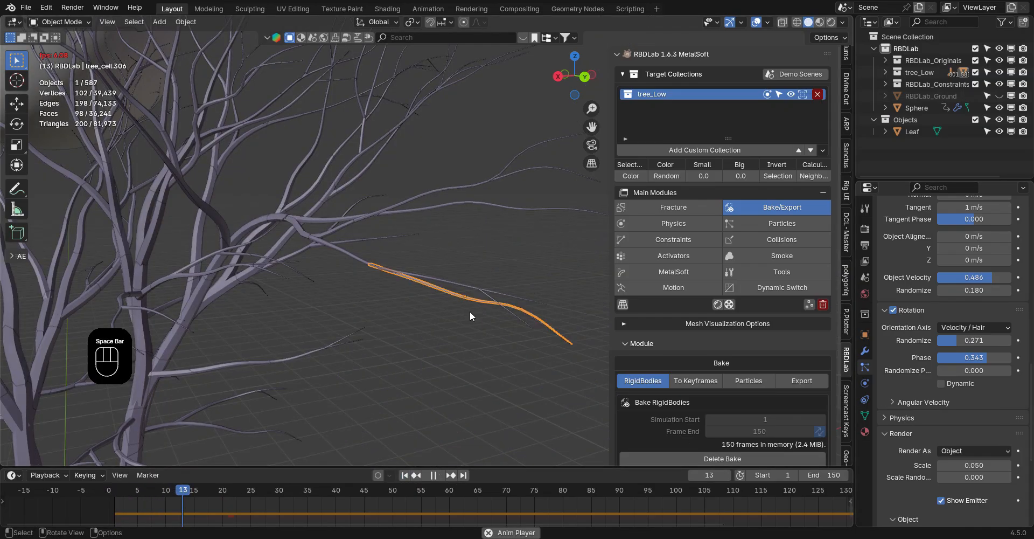
{"action": "key", "text": "space"}
{"action": "middle_click_drag", "start_coordinate": [480, 285], "coordinate": [485, 253]}
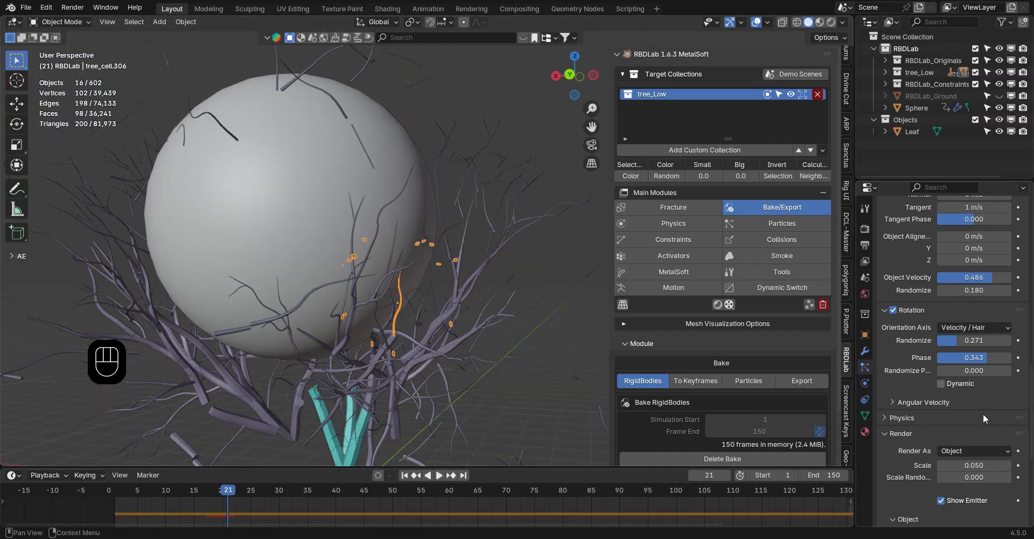
Try leaf render Scales of 0.07 and 0.08, and set Scale Randomness to 0.479 and Scale to 0.095
{"action": "double_click", "coordinate": [976, 463]}
{"action": "type", "text": "7"}
{"action": "key", "text": "Return"}
{"action": "middle_click_drag", "start_coordinate": [483, 376], "coordinate": [716, 393]}
{"action": "double_click", "coordinate": [978, 465]}
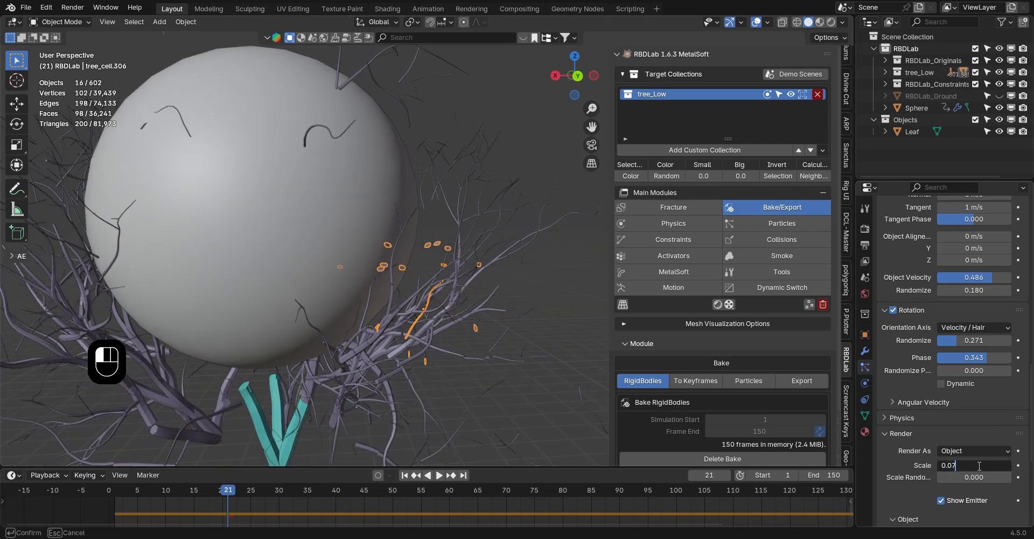
{"action": "type", "text": "8"}
{"action": "key", "text": "Return"}
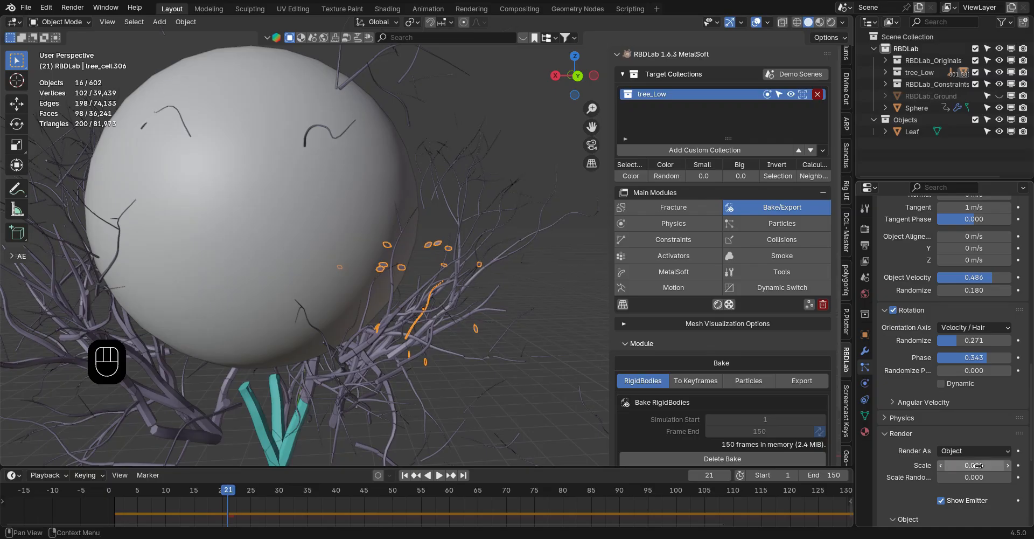
{"action": "left_click_drag", "start_coordinate": [974, 476], "coordinate": [983, 477]}
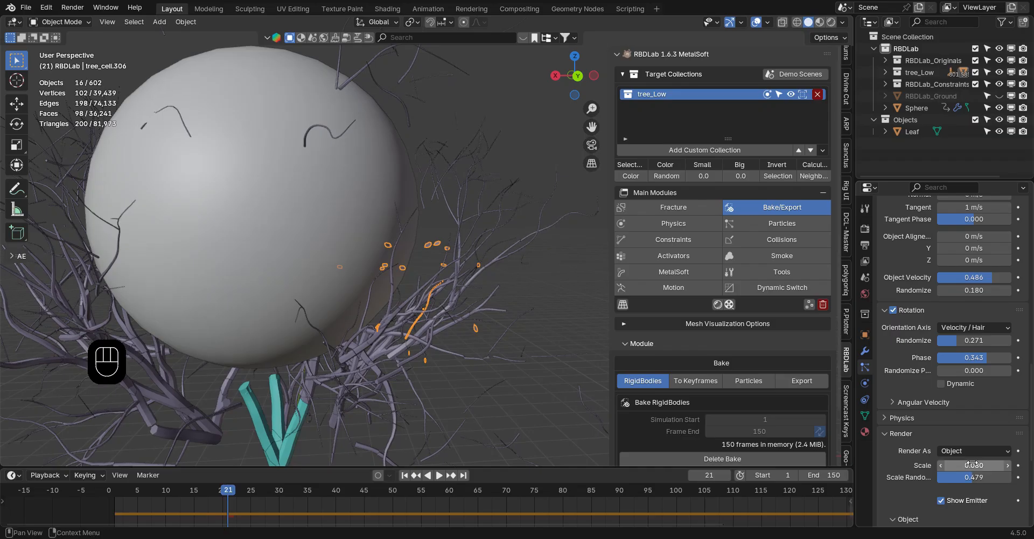
{"action": "double_click", "coordinate": [983, 464]}
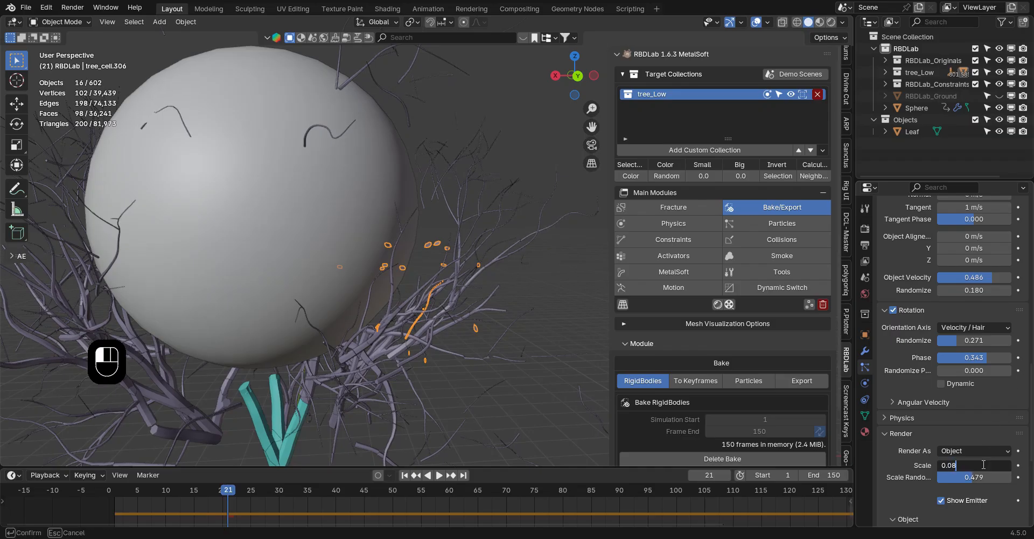
{"action": "key", "text": "Return"}
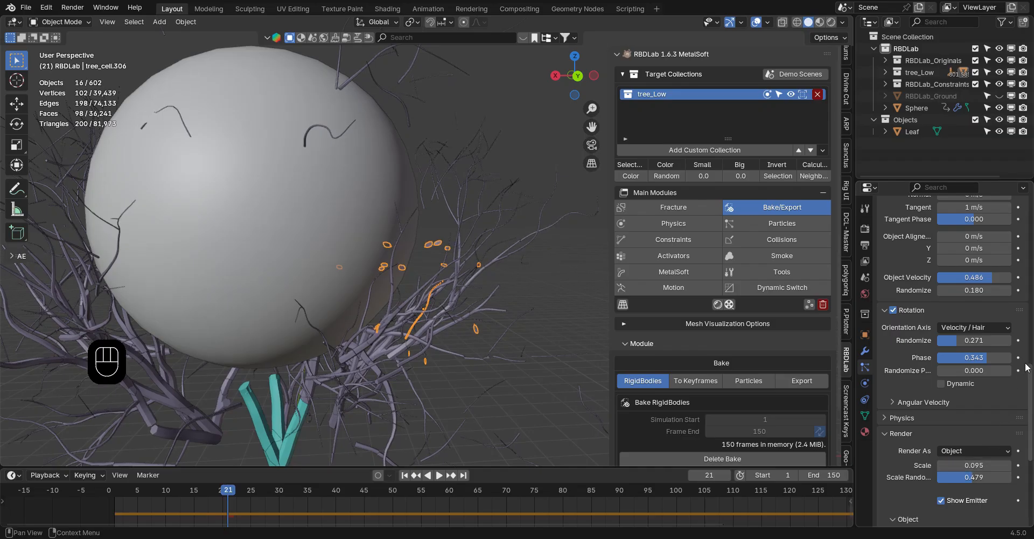
Expand the particle system's Field Weights and open the Gravity value for editing
{"action": "scroll", "coordinate": [983, 467], "scroll_direction": "down", "scroll_amount": 7}
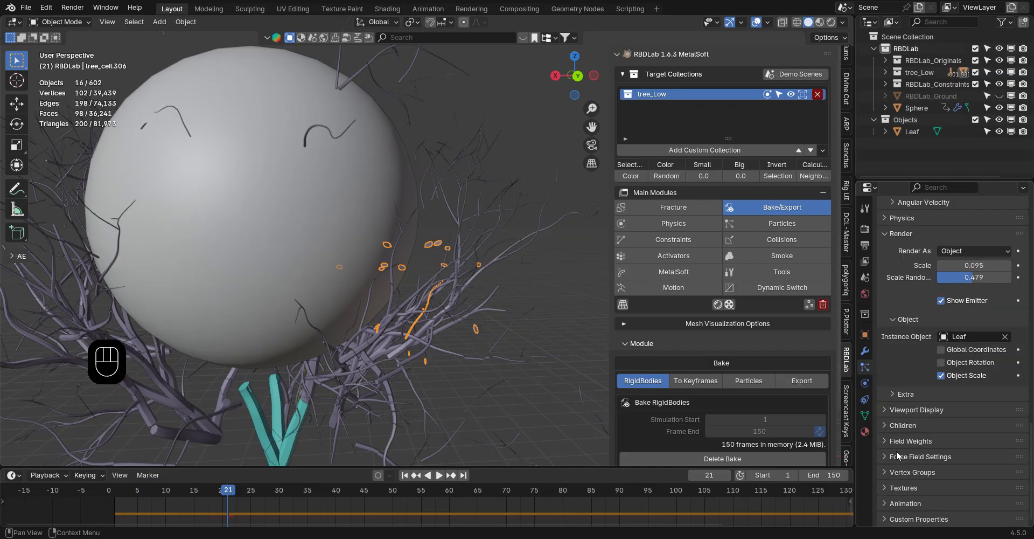
{"action": "left_click", "coordinate": [897, 445]}
{"action": "left_click", "coordinate": [968, 473]}
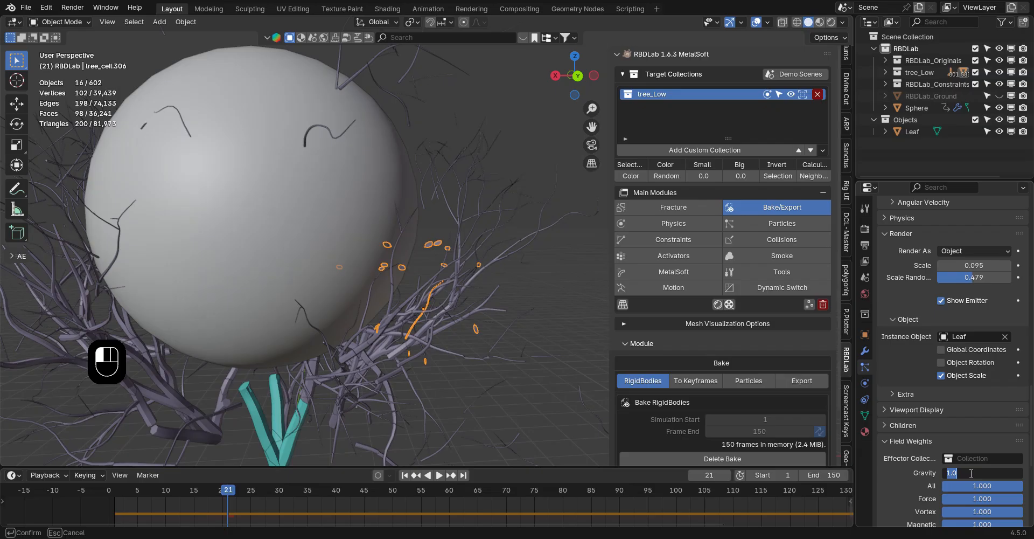
{"action": "left_click_drag", "start_coordinate": [1031, 471], "coordinate": [1031, 393]}
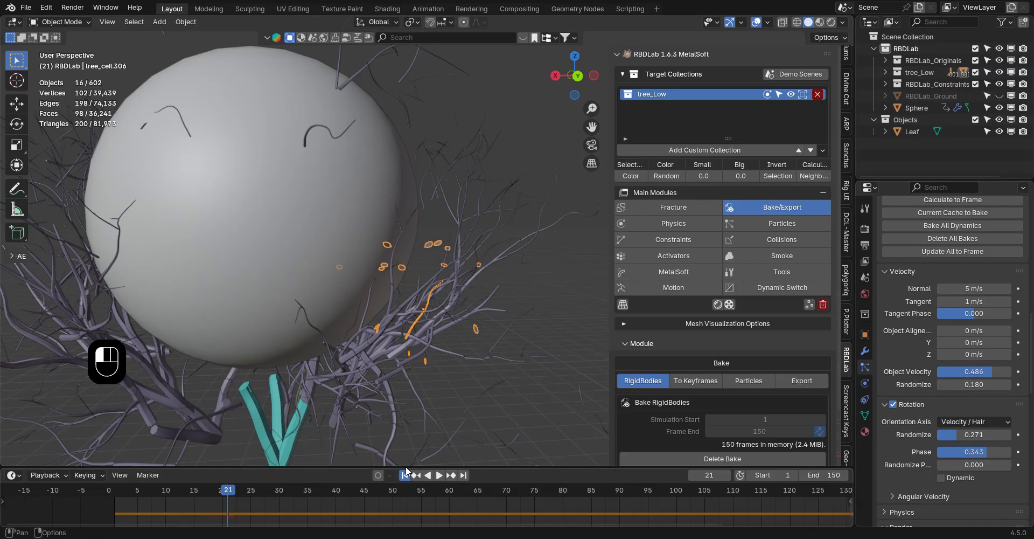
Play the simulation from frame 1 to frame 31 and examine how the emitted leaves spread from the broken branch
{"action": "left_click", "coordinate": [405, 474]}
{"action": "key", "text": "space"}
{"action": "mouse_move", "coordinate": [415, 276]}
{"action": "middle_mouse_down"}
{"action": "mouse_move", "coordinate": [365, 280]}
{"action": "mouse_move", "coordinate": [409, 294]}
{"action": "mouse_move", "coordinate": [425, 282]}
{"action": "middle_mouse_up"}
{"action": "key", "text": "space"}
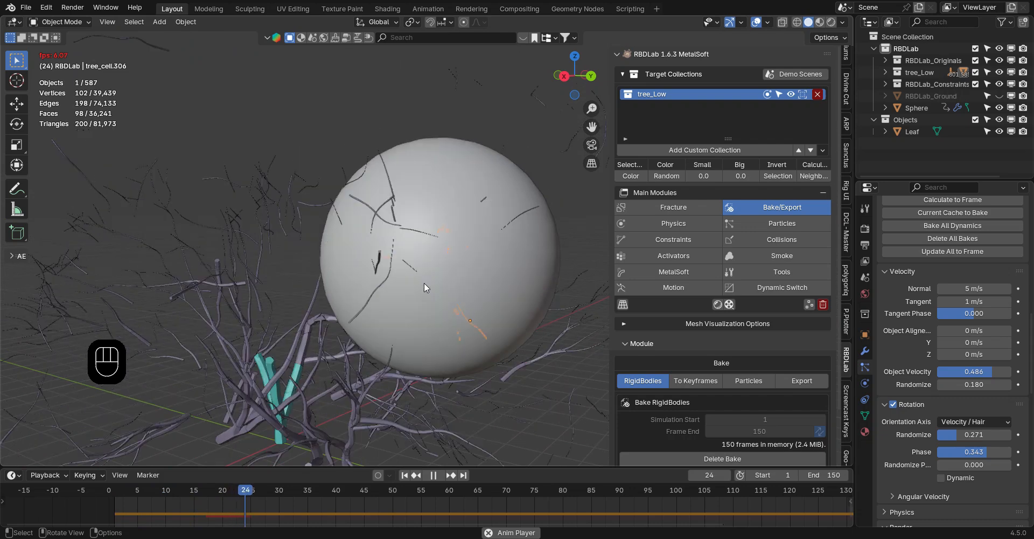
{"action": "key", "text": "space"}
{"action": "middle_click_drag", "start_coordinate": [448, 247], "coordinate": [367, 293]}
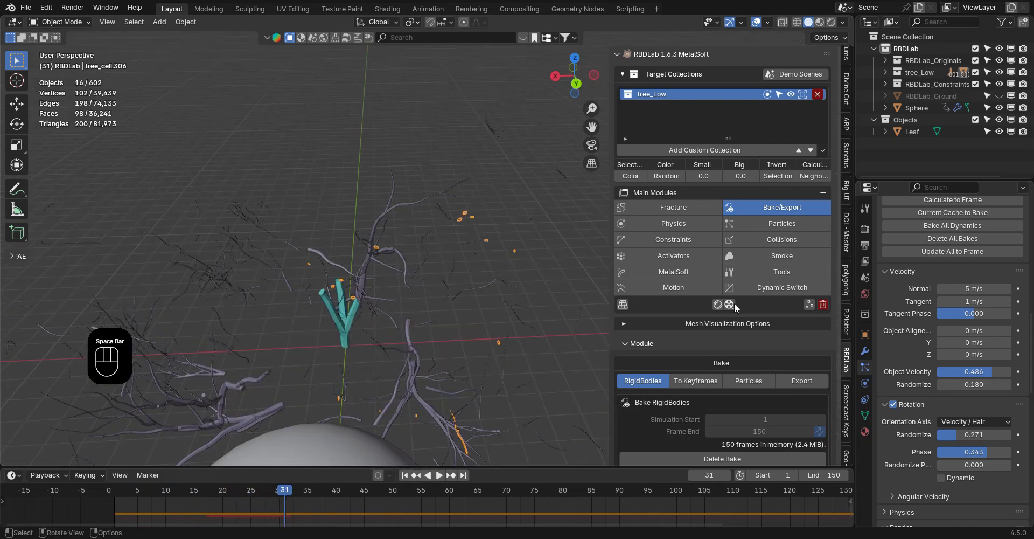
Set the emitted leaves' Normal velocity to 8 m/s
{"action": "scroll", "coordinate": [1029, 366], "scroll_direction": "up", "scroll_amount": 3}
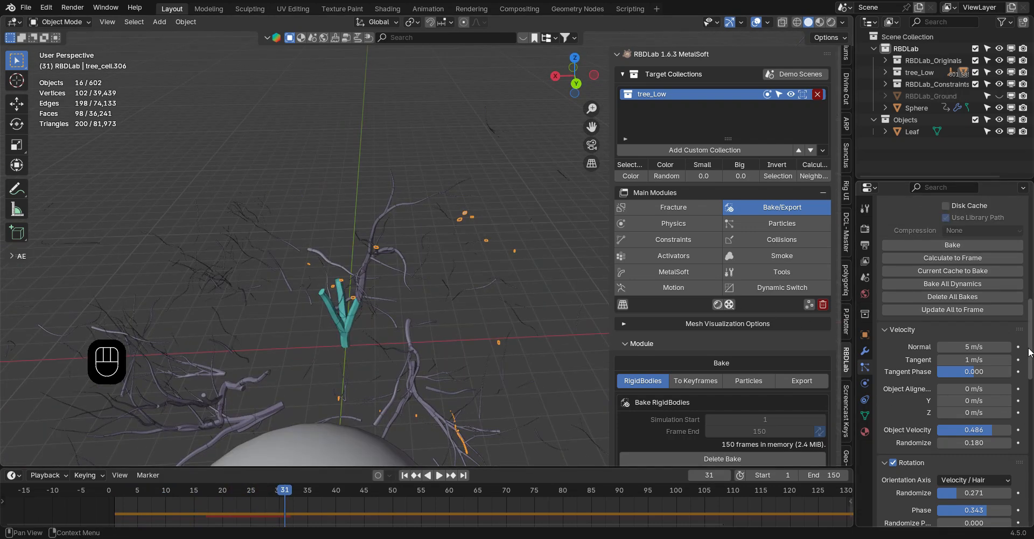
{"action": "left_click", "coordinate": [968, 347]}
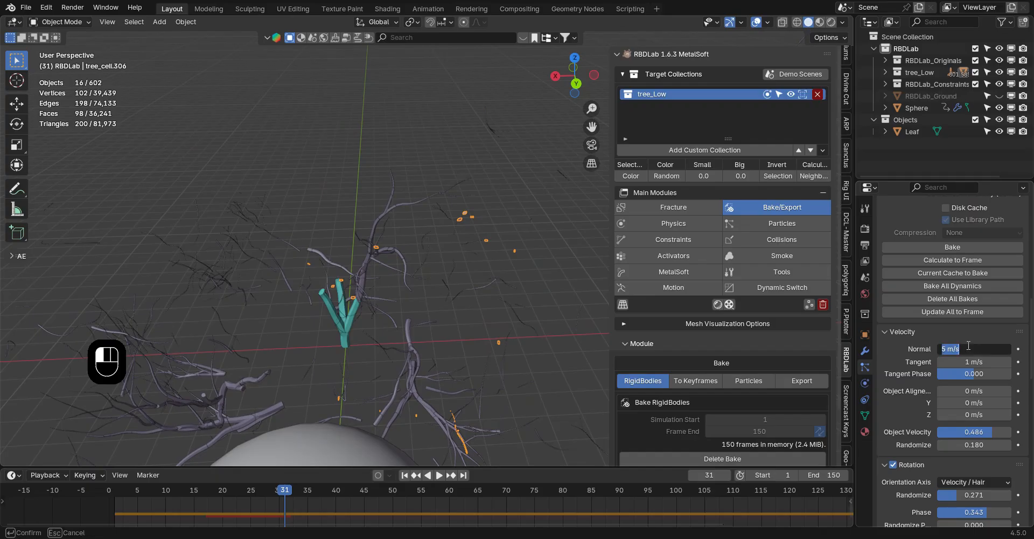
{"action": "type", "text": "8"}
{"action": "key", "text": "Return"}
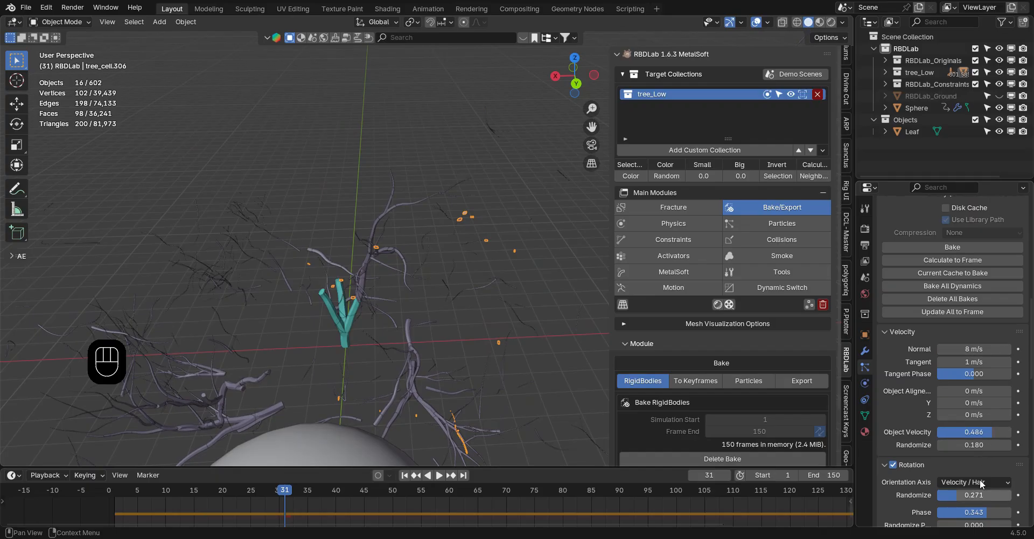
Set the emitted leaves' render Scale to 0.150 and Scale Randomness to 0.771
{"action": "left_click_drag", "start_coordinate": [1033, 370], "coordinate": [1030, 425]}
{"action": "left_click_drag", "start_coordinate": [975, 398], "coordinate": [976, 399]}
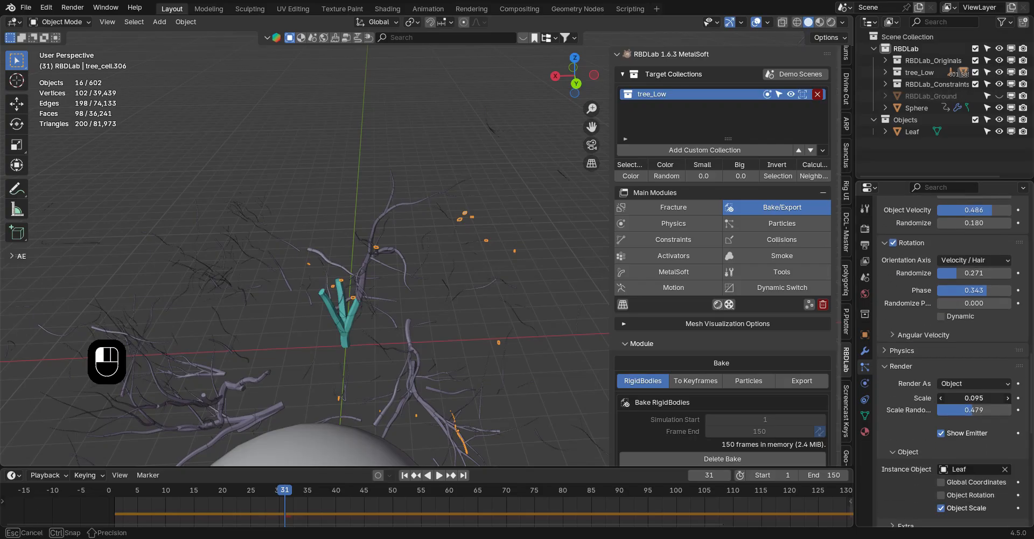
{"action": "left_click", "coordinate": [987, 397]}
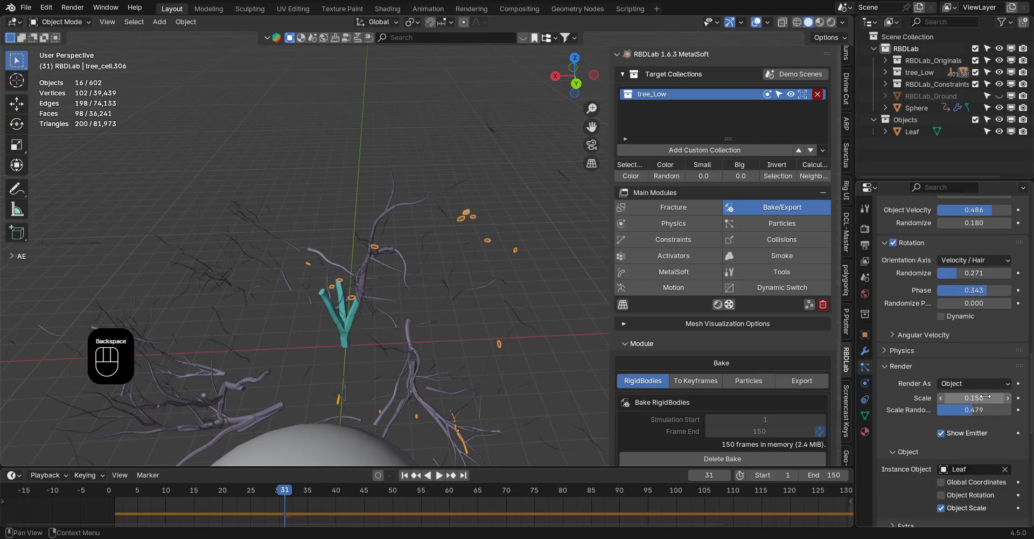
{"action": "middle_click_drag", "start_coordinate": [474, 290], "coordinate": [401, 245]}
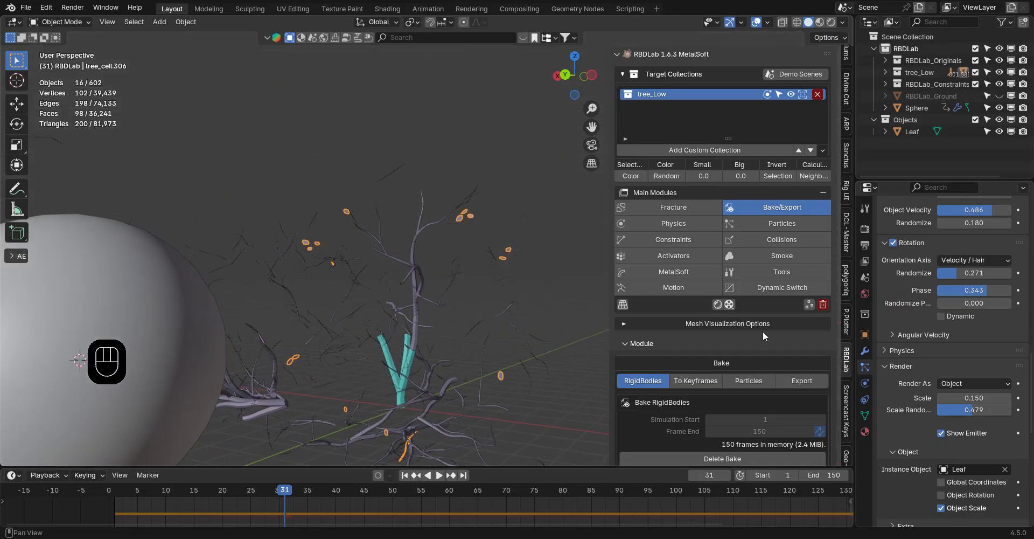
{"action": "left_click_drag", "start_coordinate": [974, 409], "coordinate": [988, 410]}
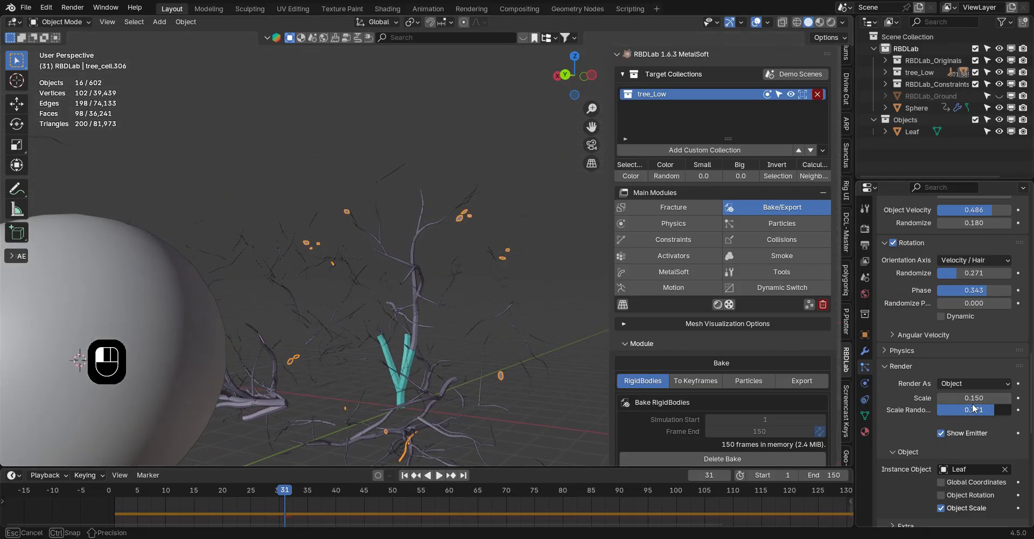
{"action": "scroll", "coordinate": [396, 233], "scroll_direction": "down", "scroll_amount": 6}
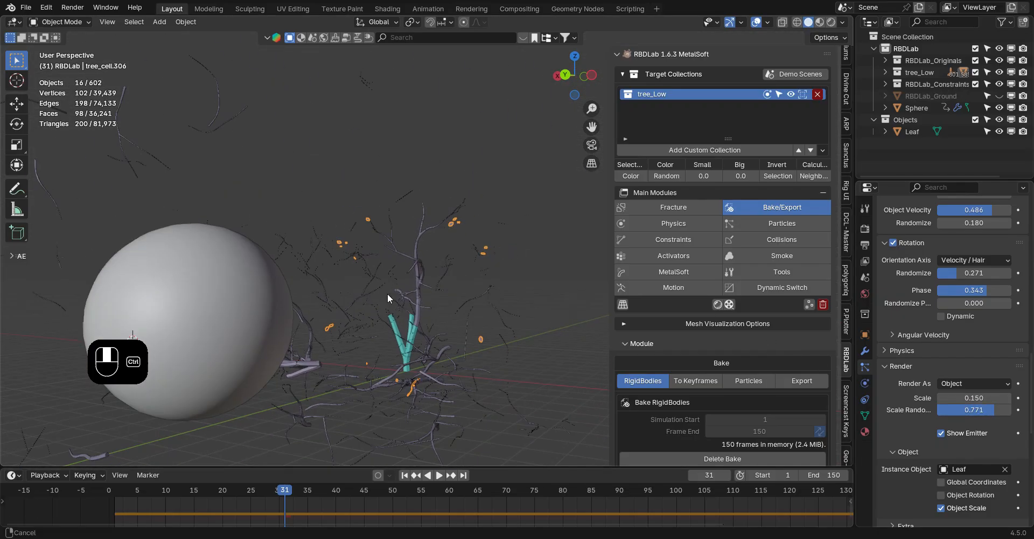
Return the timeline to frame 1 and rename the emitter's particle settings as FlyingLeaves
{"action": "left_click", "coordinate": [404, 476]}
{"action": "scroll", "coordinate": [496, 255], "scroll_direction": "up", "scroll_amount": 4}
{"action": "middle_click_drag", "start_coordinate": [467, 209], "coordinate": [469, 269]}
{"action": "scroll", "coordinate": [905, 312], "scroll_direction": "up", "scroll_amount": 10}
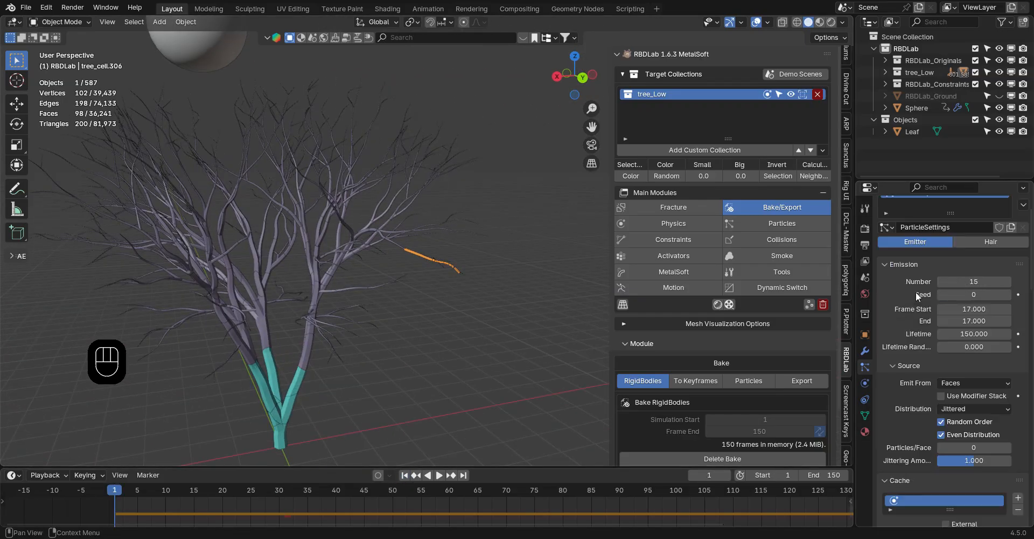
{"action": "scroll", "coordinate": [499, 246], "scroll_direction": "up", "scroll_amount": 4}
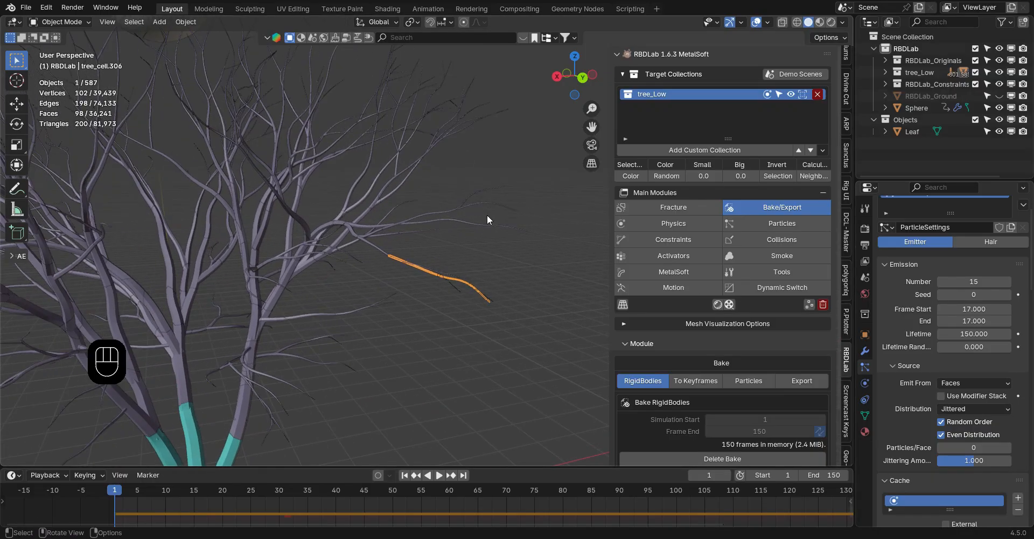
{"action": "scroll", "coordinate": [916, 288], "scroll_direction": "up", "scroll_amount": 3}
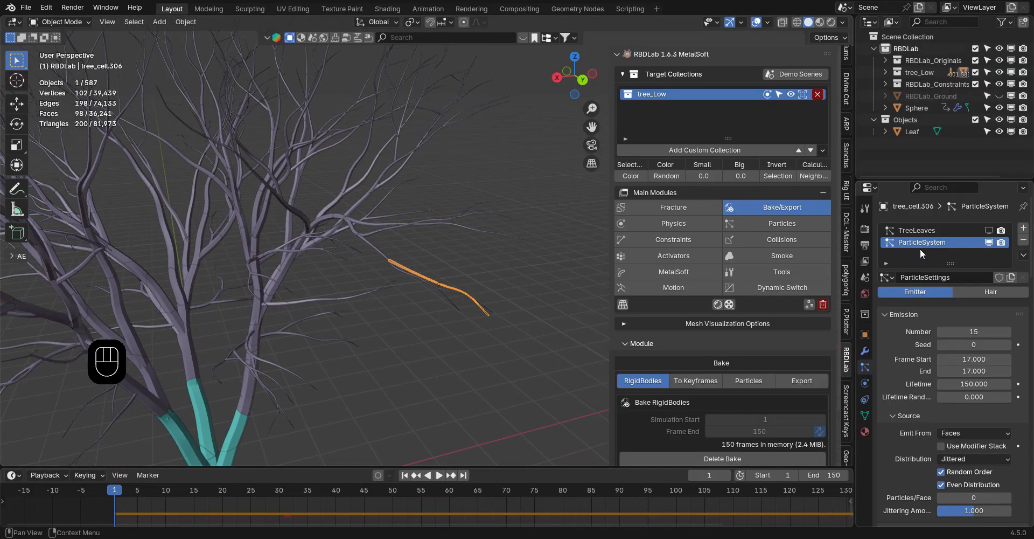
{"action": "double_click", "coordinate": [941, 276]}
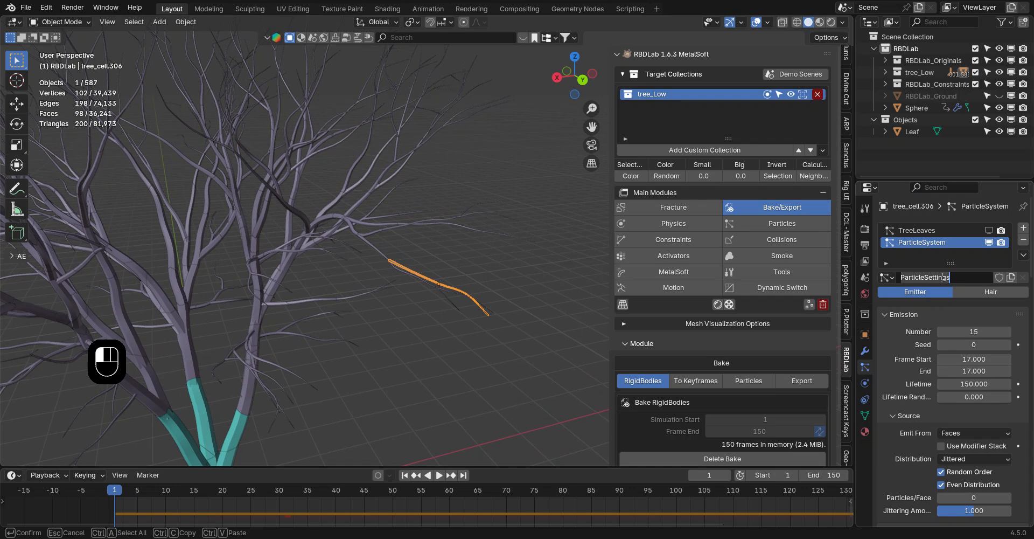
{"action": "key", "text": "ctrl+a"}
{"action": "type", "text": "FlyingLea"}
{"action": "key", "text": "Return"}
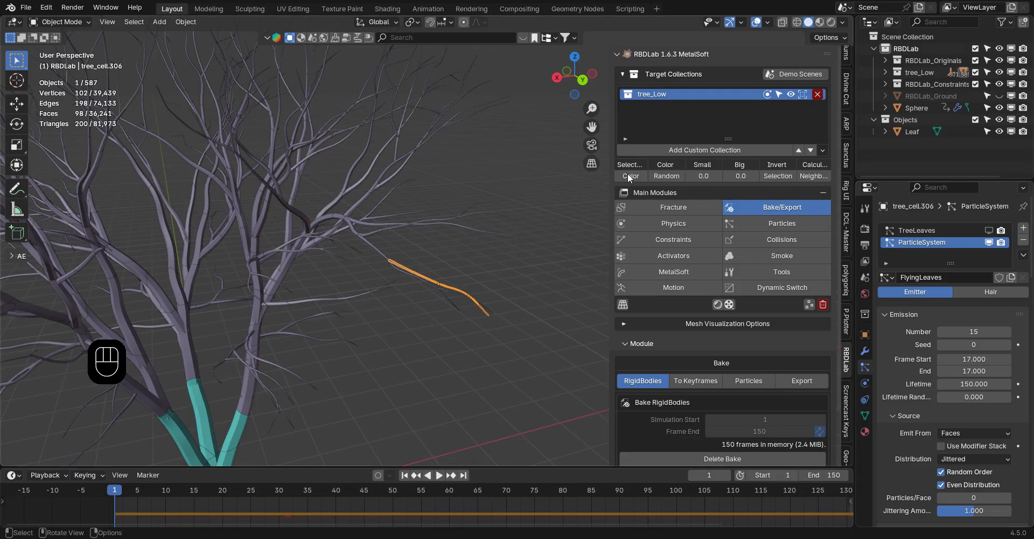
Copy the FlyingLeaves particle system from the outlying branch fragment tree_cell.306 to all other fragments of the tree_Low collection
{"action": "left_click", "coordinate": [779, 94]}
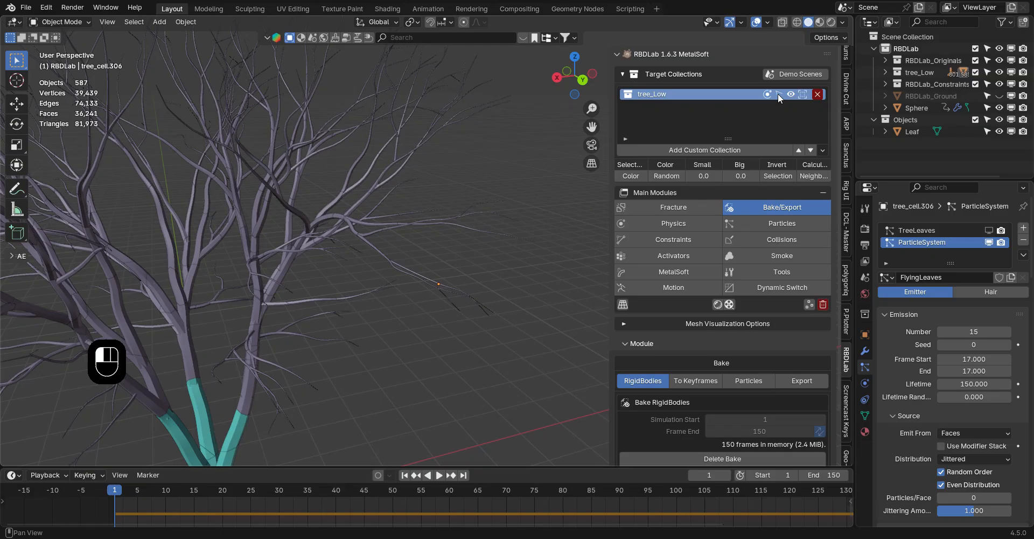
{"action": "left_click", "coordinate": [408, 265]}
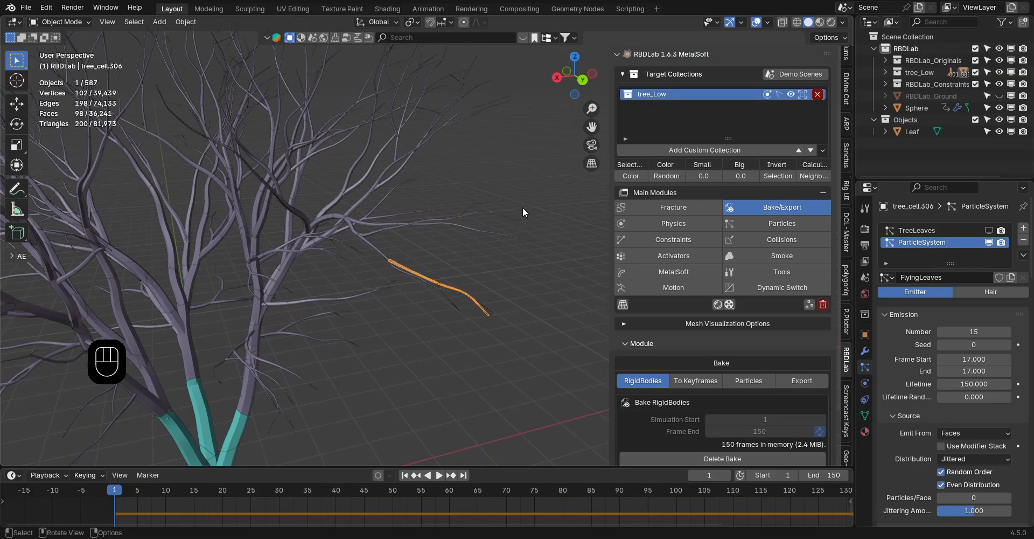
{"action": "left_click", "coordinate": [779, 94]}
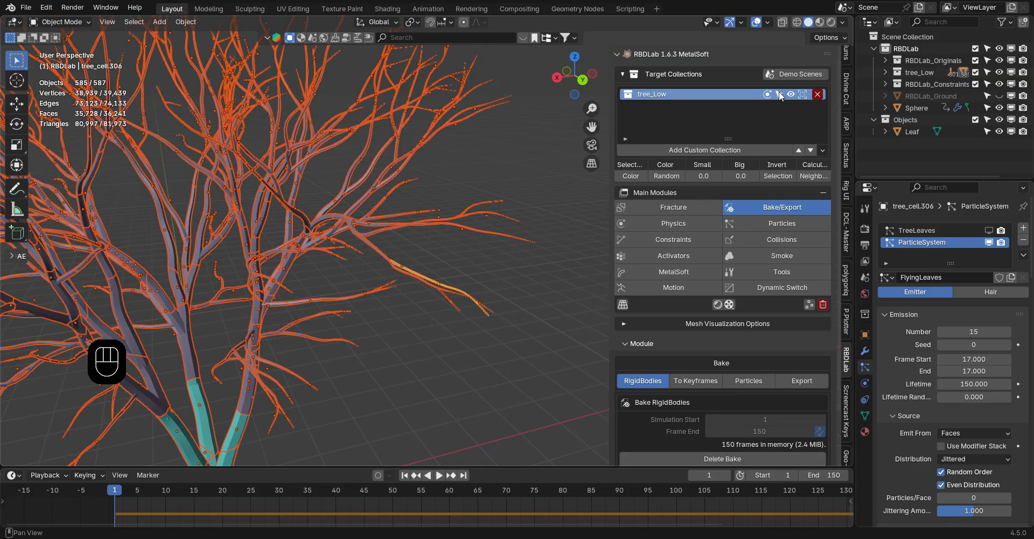
{"action": "left_click", "coordinate": [1024, 255]}
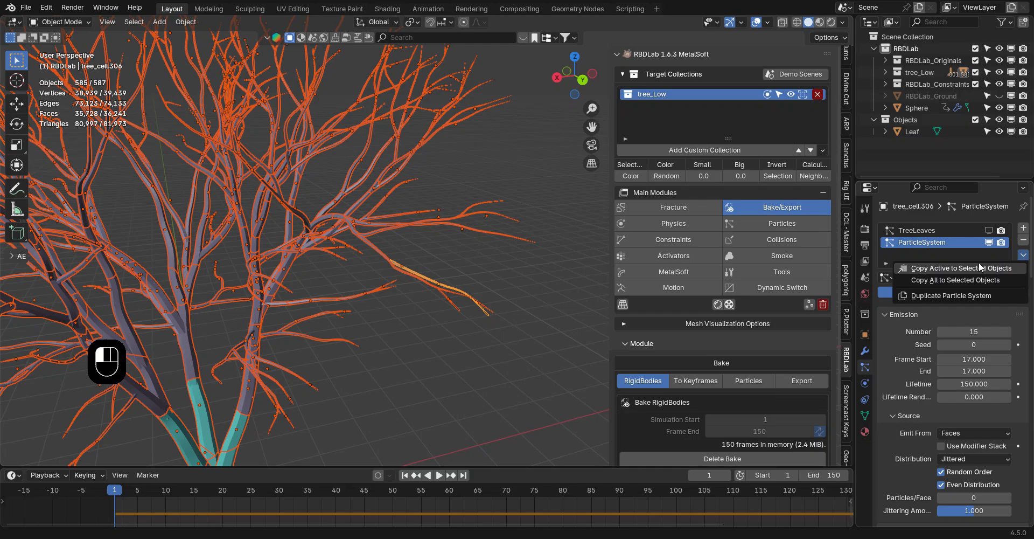
{"action": "left_click", "coordinate": [952, 269]}
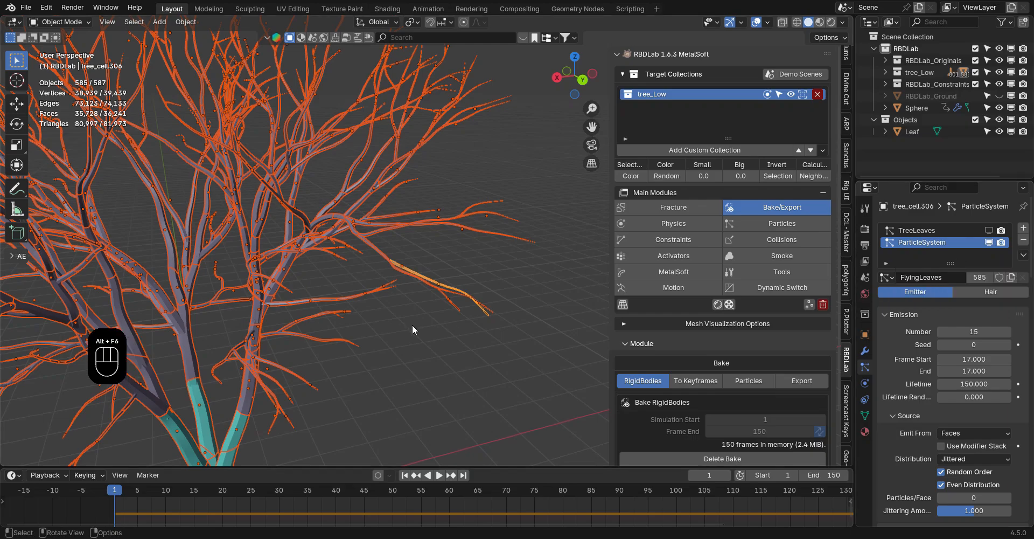
{"action": "left_click", "coordinate": [425, 364]}
Play the simulation from frame 1 to frame 29 and examine the leaves emitted by the whole tree
{"action": "middle_click_drag", "start_coordinate": [422, 376], "coordinate": [421, 371]}
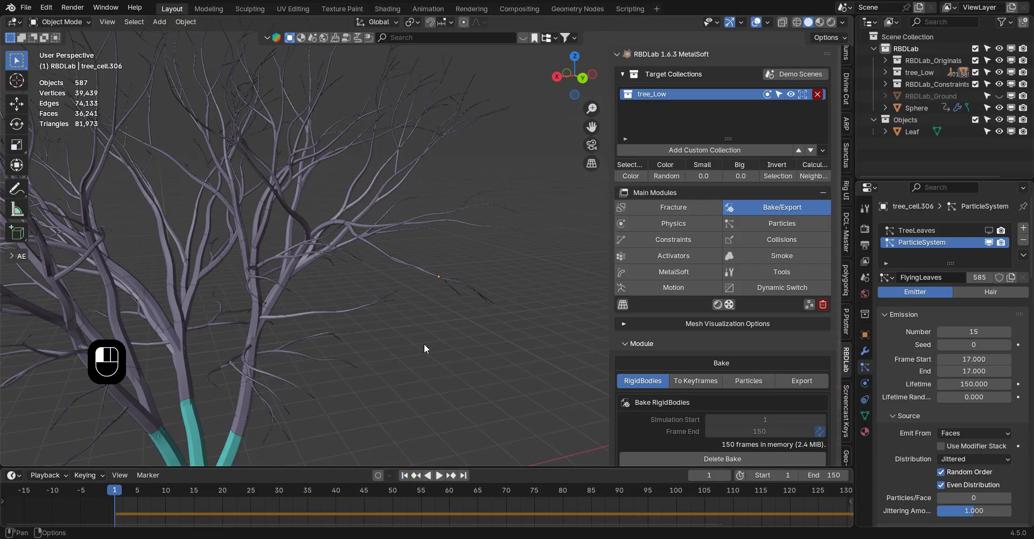
{"action": "scroll", "coordinate": [424, 348], "scroll_direction": "down", "scroll_amount": 6}
{"action": "middle_click_drag", "start_coordinate": [415, 290], "coordinate": [446, 261]}
{"action": "key", "text": "space"}
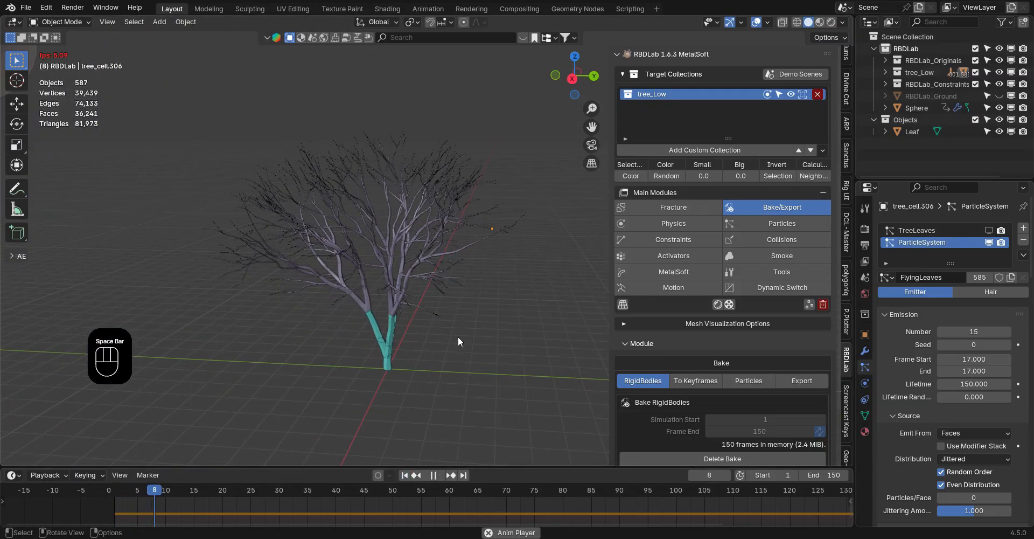
{"action": "key", "text": "space"}
{"action": "middle_click_drag", "start_coordinate": [446, 323], "coordinate": [447, 302]}
Set the FlyingLeaves emission Number to 8 and return the timeline to frame 1
{"action": "left_click", "coordinate": [967, 331]}
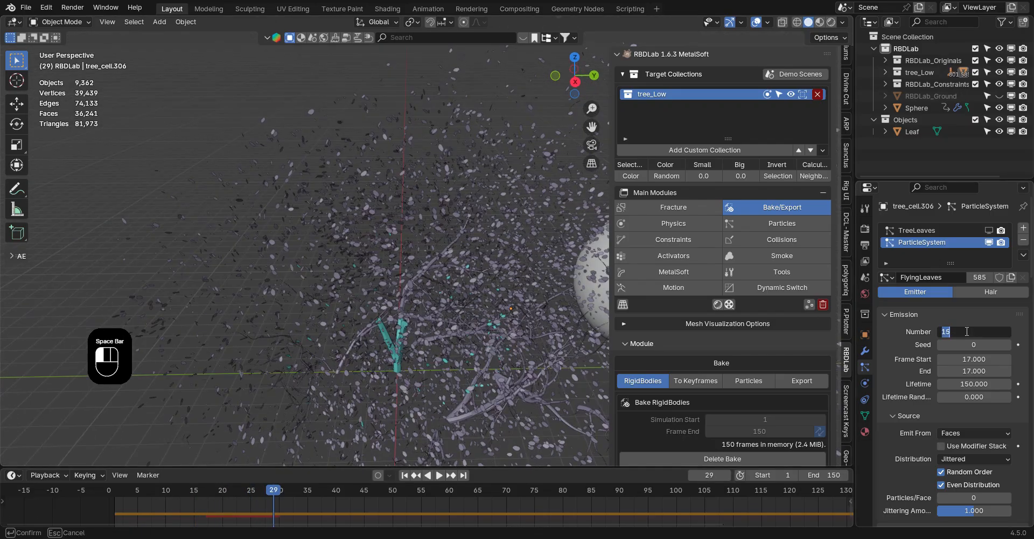
{"action": "key", "text": "Return"}
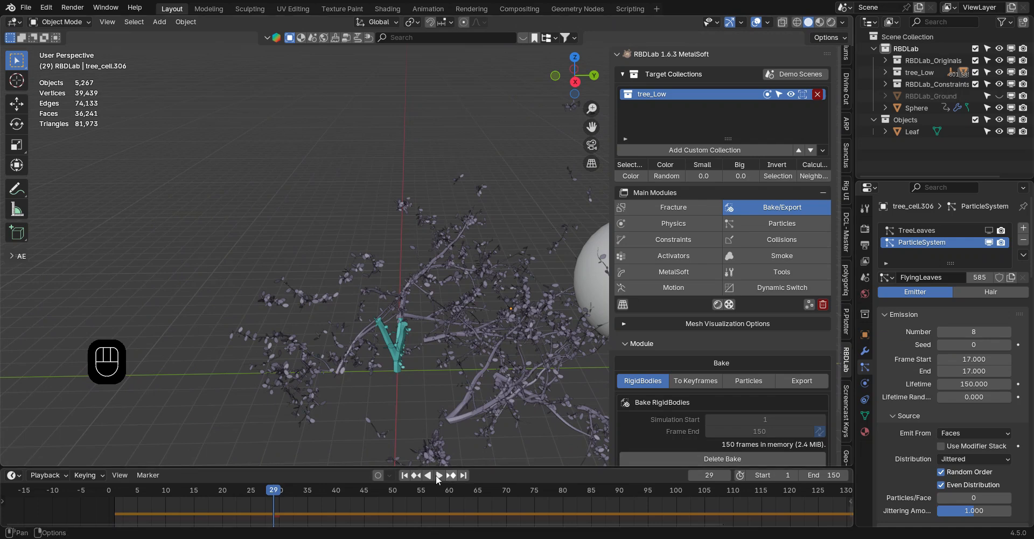
{"action": "left_click", "coordinate": [405, 474]}
Turn on the viewport display of the TreeLeaves particle system for all tree_Low fragments and save the file
{"action": "scroll", "coordinate": [483, 294], "scroll_direction": "up", "scroll_amount": 5}
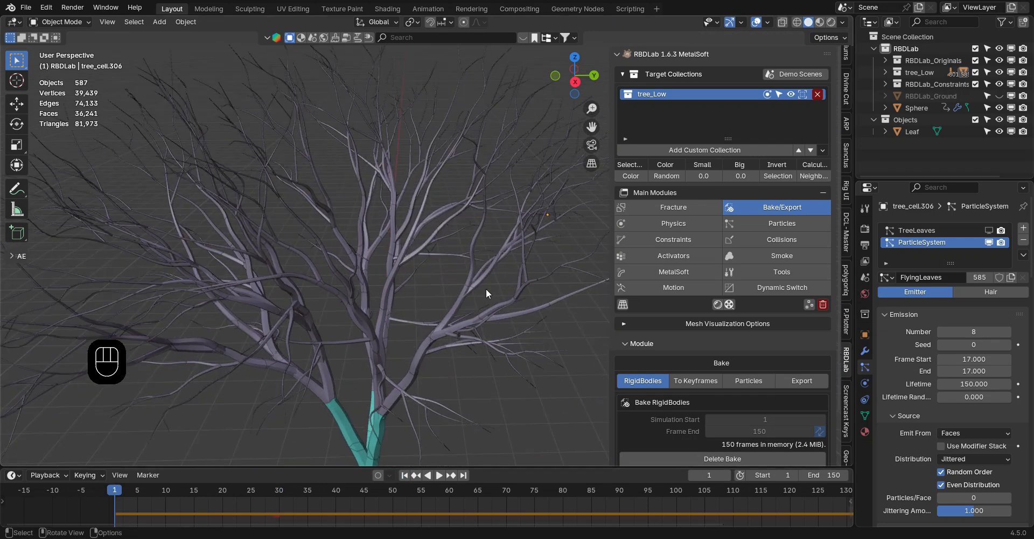
{"action": "middle_click_drag", "start_coordinate": [486, 288], "coordinate": [399, 284], "text": "shift"}
{"action": "left_click", "coordinate": [778, 94]}
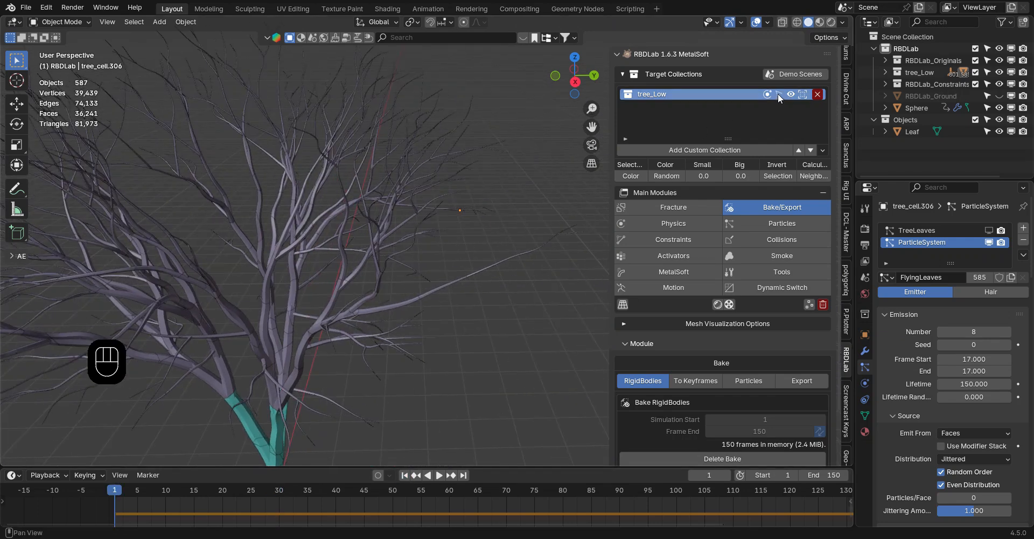
{"action": "left_click", "coordinate": [517, 256]}
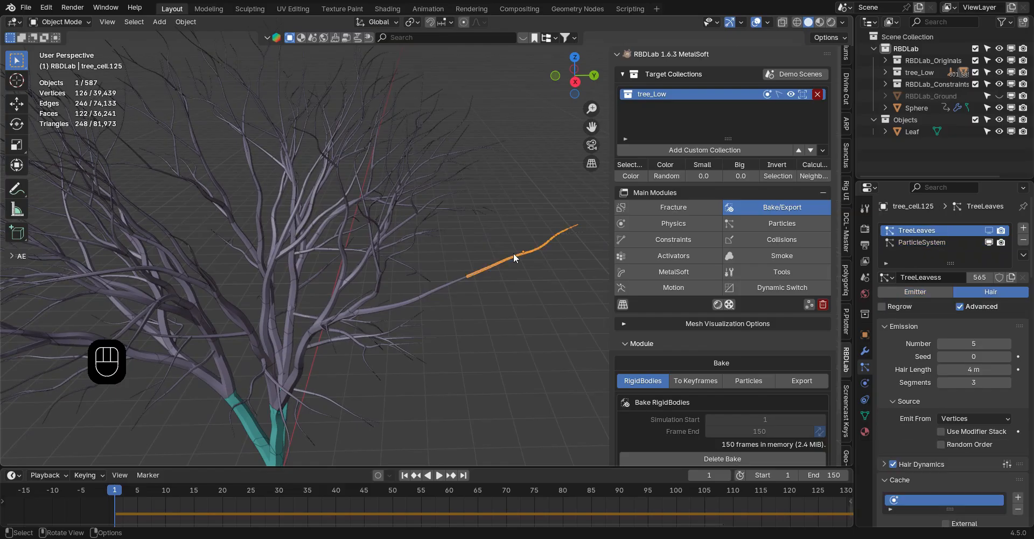
{"action": "left_click", "coordinate": [779, 94]}
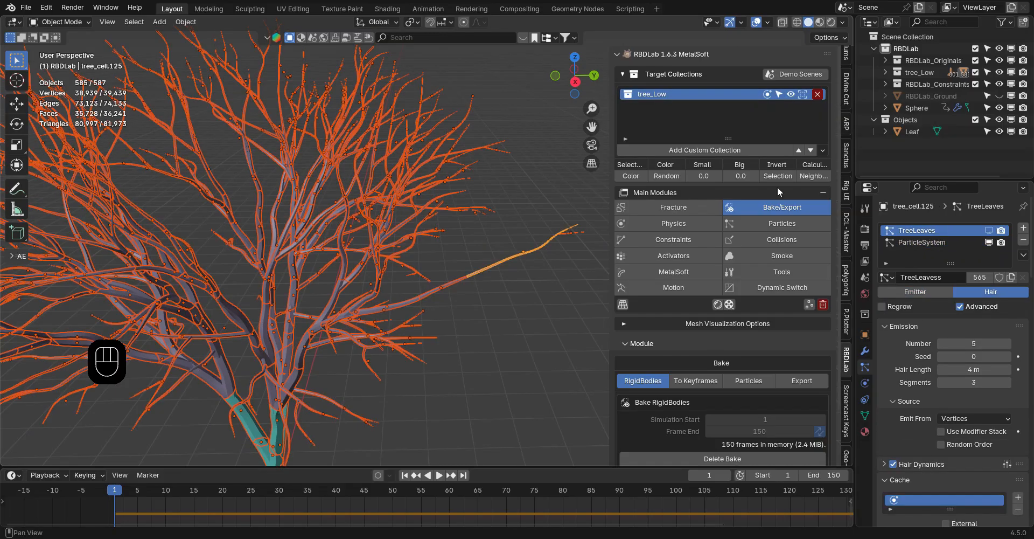
{"action": "left_click", "coordinate": [990, 231], "text": "alt"}
{"action": "left_click", "coordinate": [512, 327]}
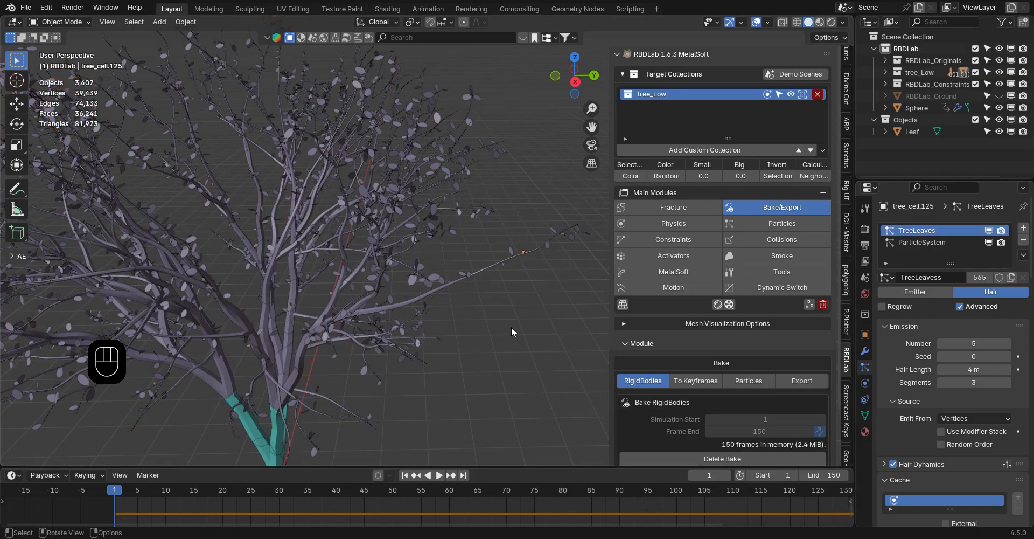
{"action": "left_click", "coordinate": [511, 253]}
{"action": "left_click", "coordinate": [505, 289]}
{"action": "middle_click_drag", "start_coordinate": [380, 227], "coordinate": [380, 322], "text": "ctrl"}
{"action": "key", "text": "ctrl+s"}
Play and scrub the simulation, examining the leaves and broken branches from several angles, and return to frame 1
{"action": "middle_click_drag", "start_coordinate": [425, 357], "coordinate": [439, 342]}
{"action": "key", "text": "space"}
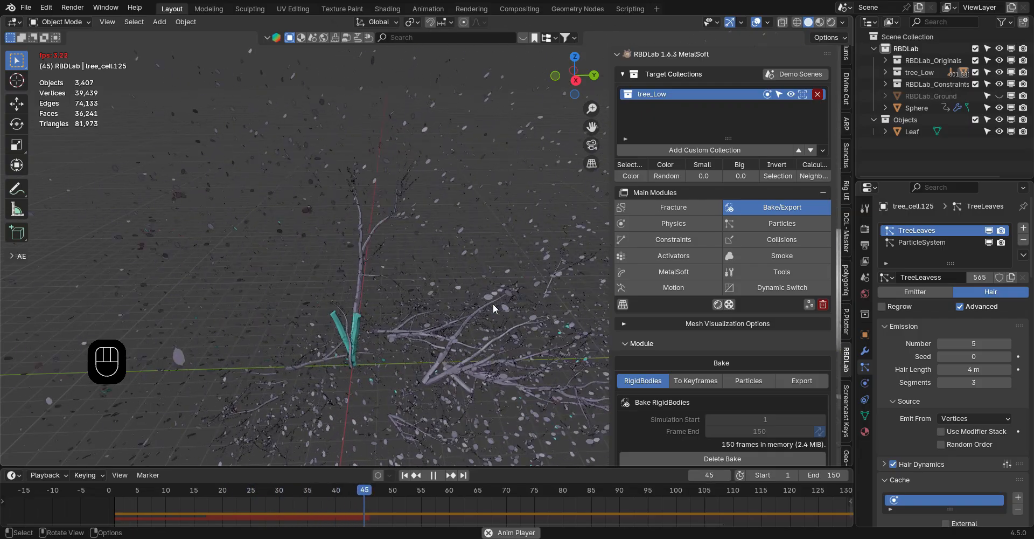
{"action": "key", "text": "alt+F6"}
{"action": "middle_click_drag", "start_coordinate": [495, 348], "coordinate": [254, 461]}
{"action": "left_click", "coordinate": [187, 490]}
{"action": "middle_click_drag", "start_coordinate": [275, 380], "coordinate": [318, 351]}
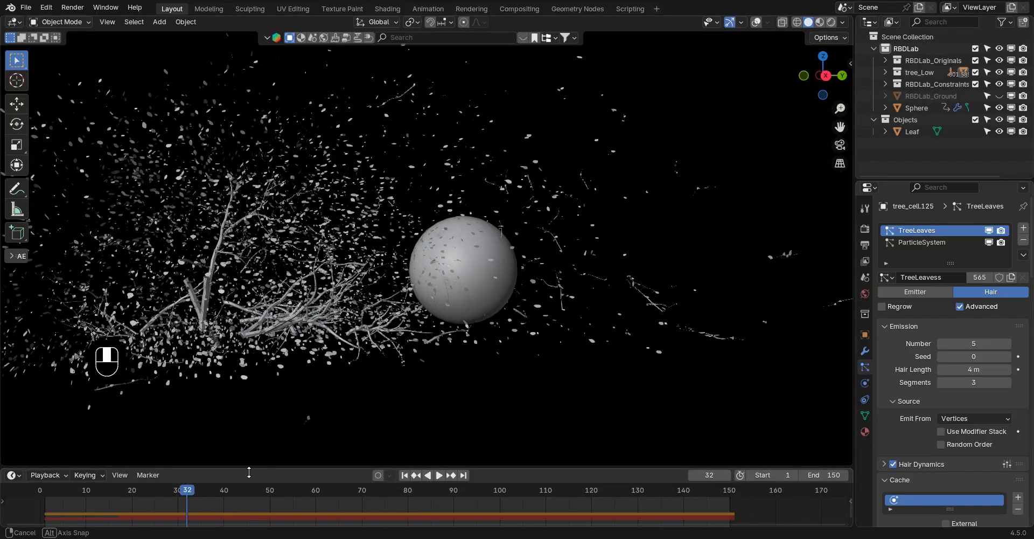
{"action": "left_click", "coordinate": [104, 495]}
{"action": "middle_click_drag", "start_coordinate": [249, 339], "coordinate": [370, 308]}
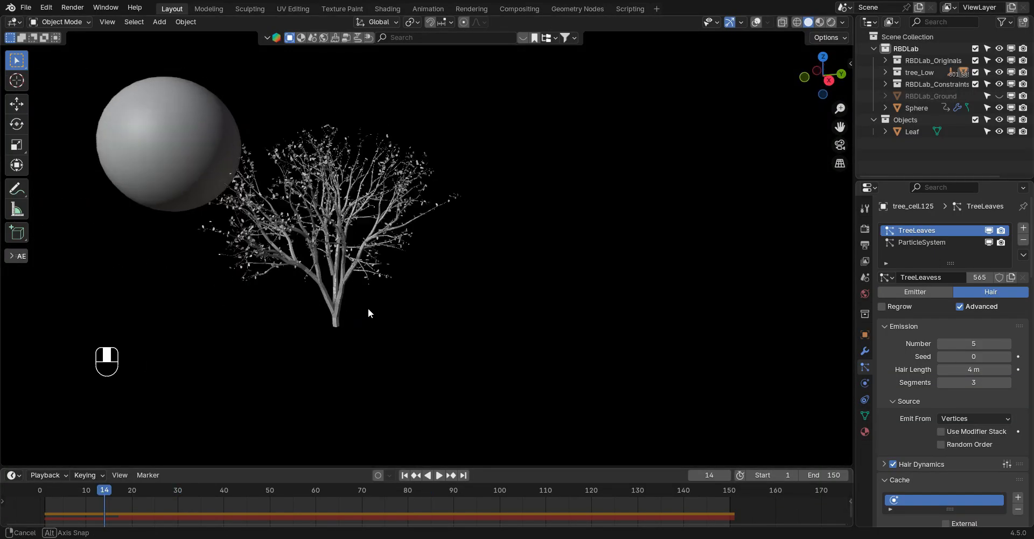
{"action": "left_click_drag", "start_coordinate": [125, 488], "coordinate": [317, 487]}
{"action": "key", "text": "shift+Left"}
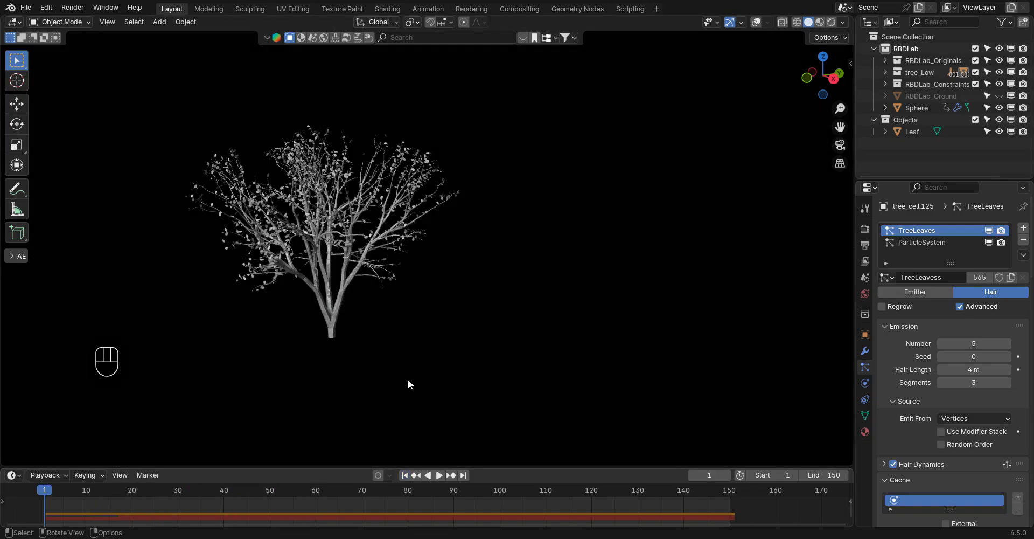
Frame the tree with room for the falling debris and render a viewport animation from frame 1 to 150
{"action": "left_click", "coordinate": [606, 491]}
{"action": "middle_click_drag", "start_coordinate": [516, 377], "coordinate": [440, 281], "text": "shift"}
{"action": "left_click", "coordinate": [404, 477]}
{"action": "left_click", "coordinate": [108, 22]}
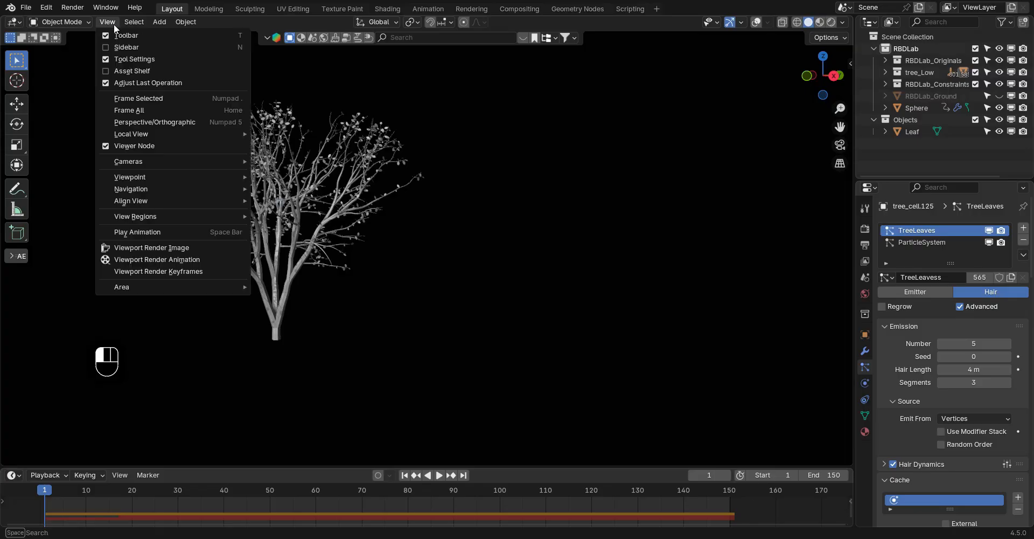
{"action": "left_click", "coordinate": [160, 259]}
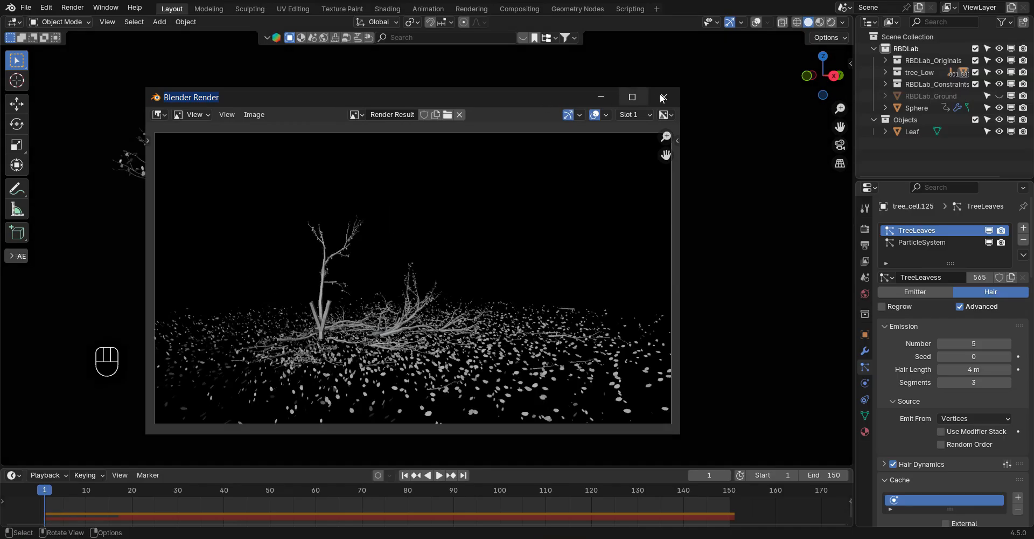
{"action": "left_click", "coordinate": [664, 98]}
Play back the rendered animation in a maximized player window
{"action": "left_click", "coordinate": [72, 7]}
{"action": "left_click", "coordinate": [86, 73]}
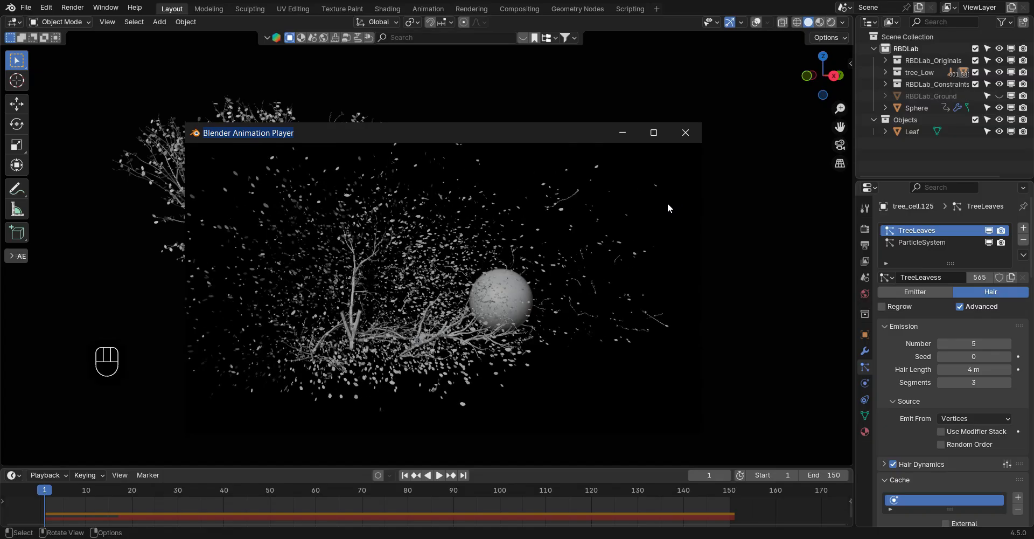
{"action": "left_click", "coordinate": [654, 132]}
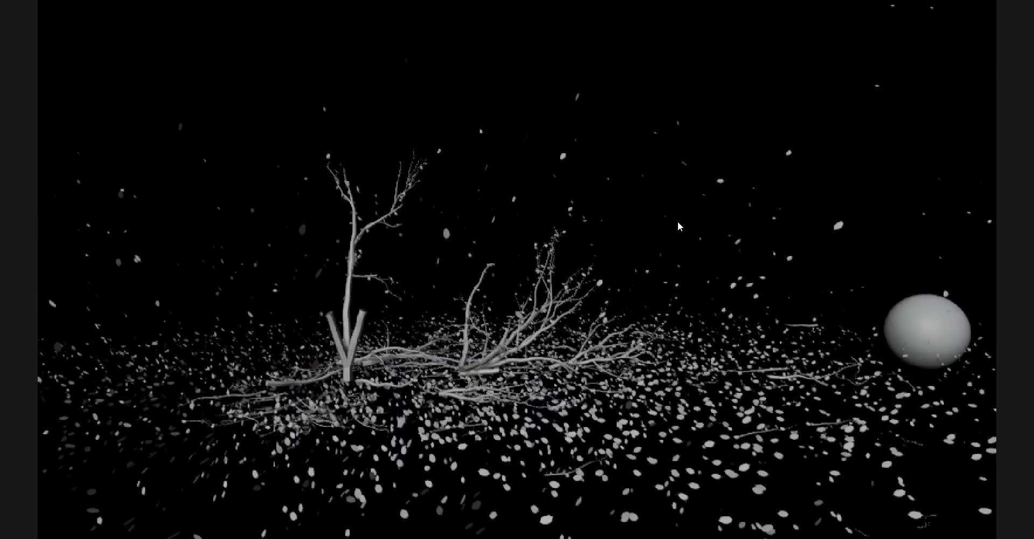